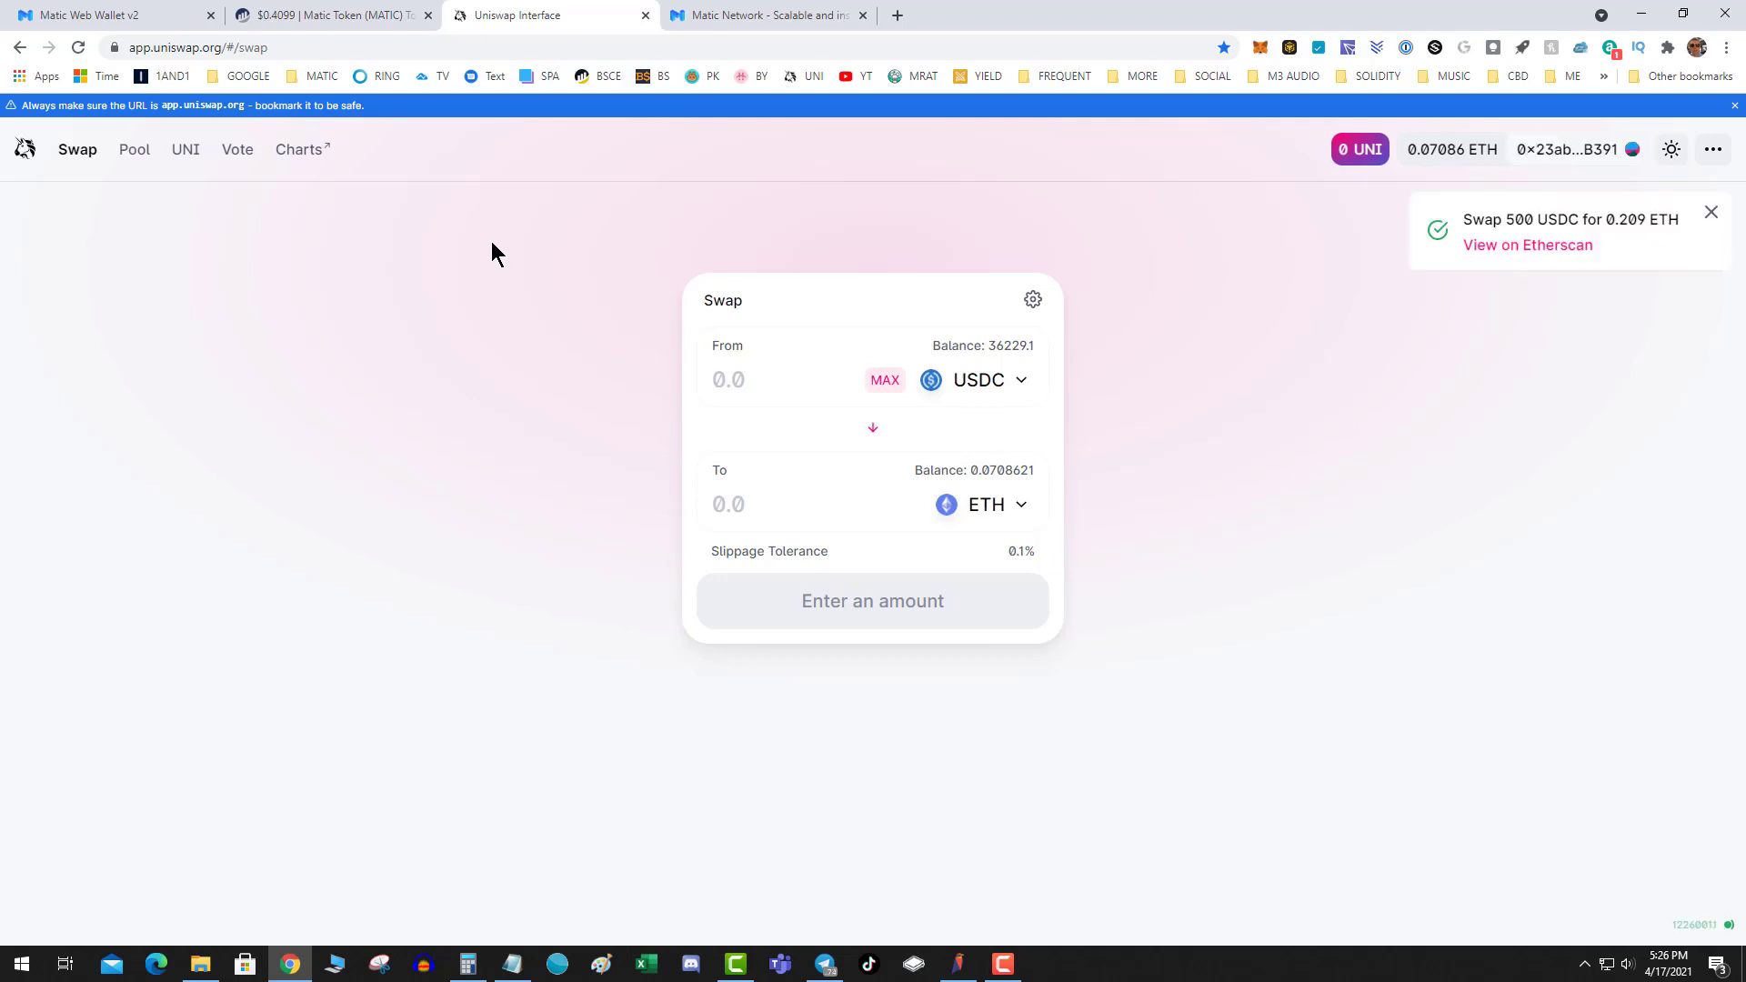
Dismiss the completed 'Swap 500 USDC for 0.209 ETH' notification in Uniswap
left_click(1710, 213)
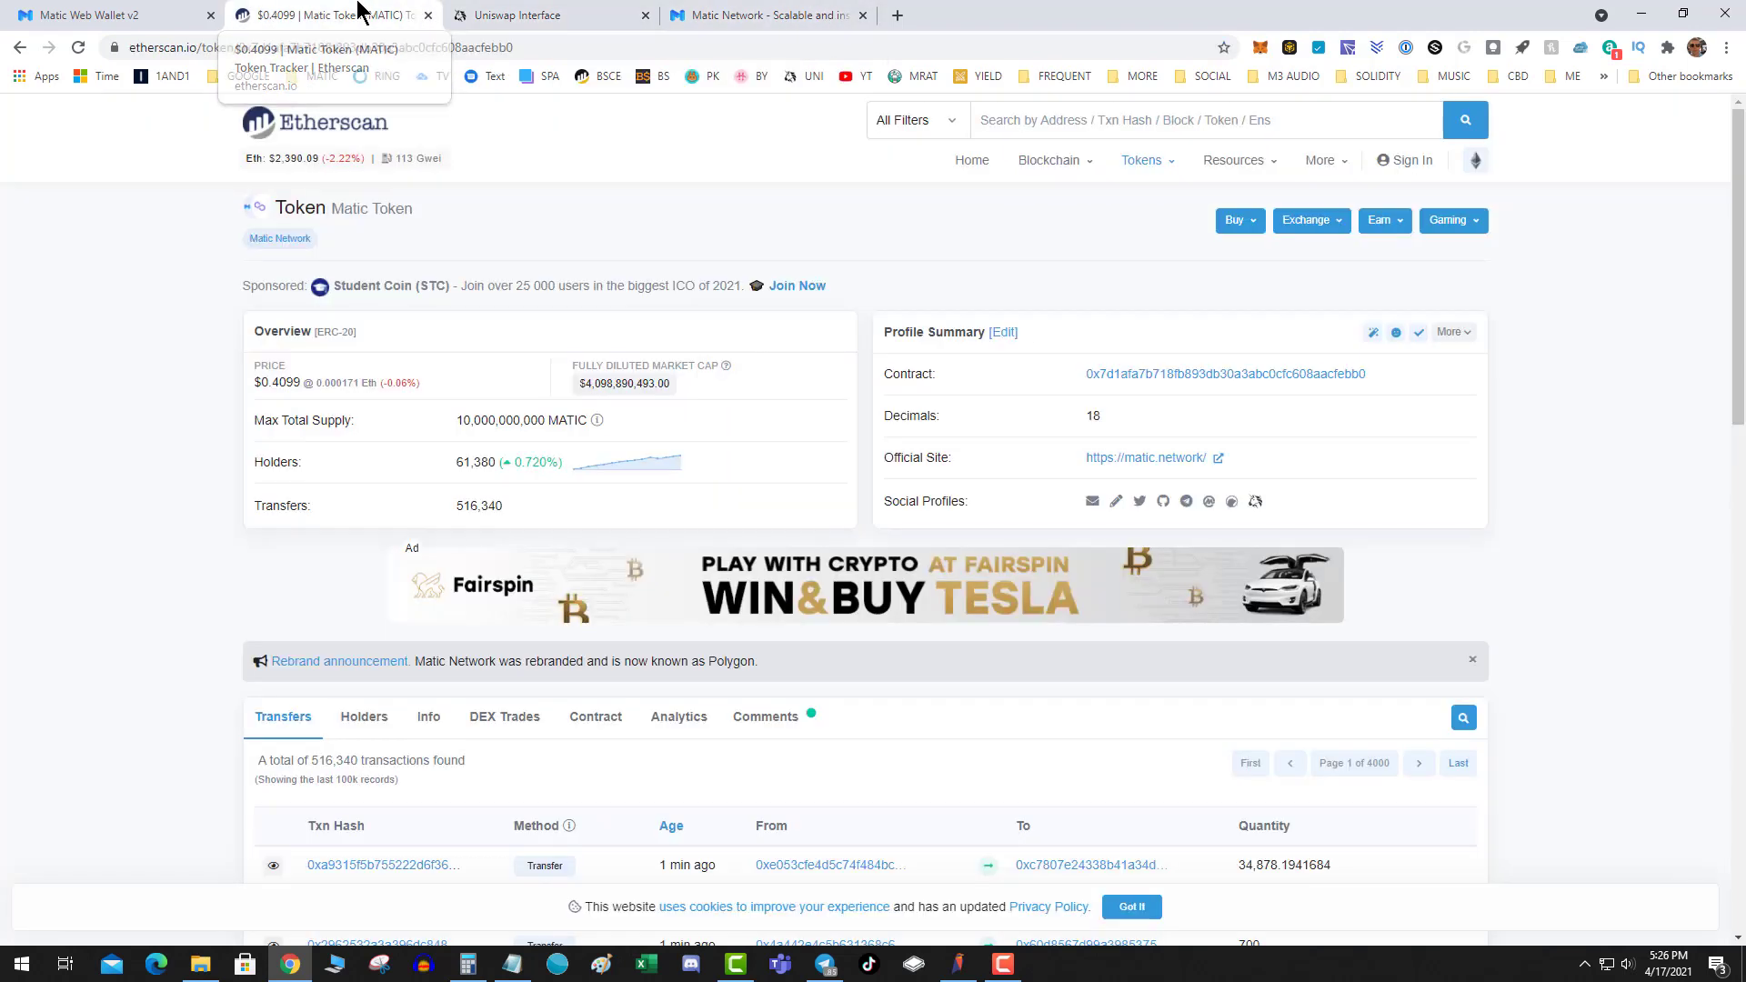
left_click(356, 16)
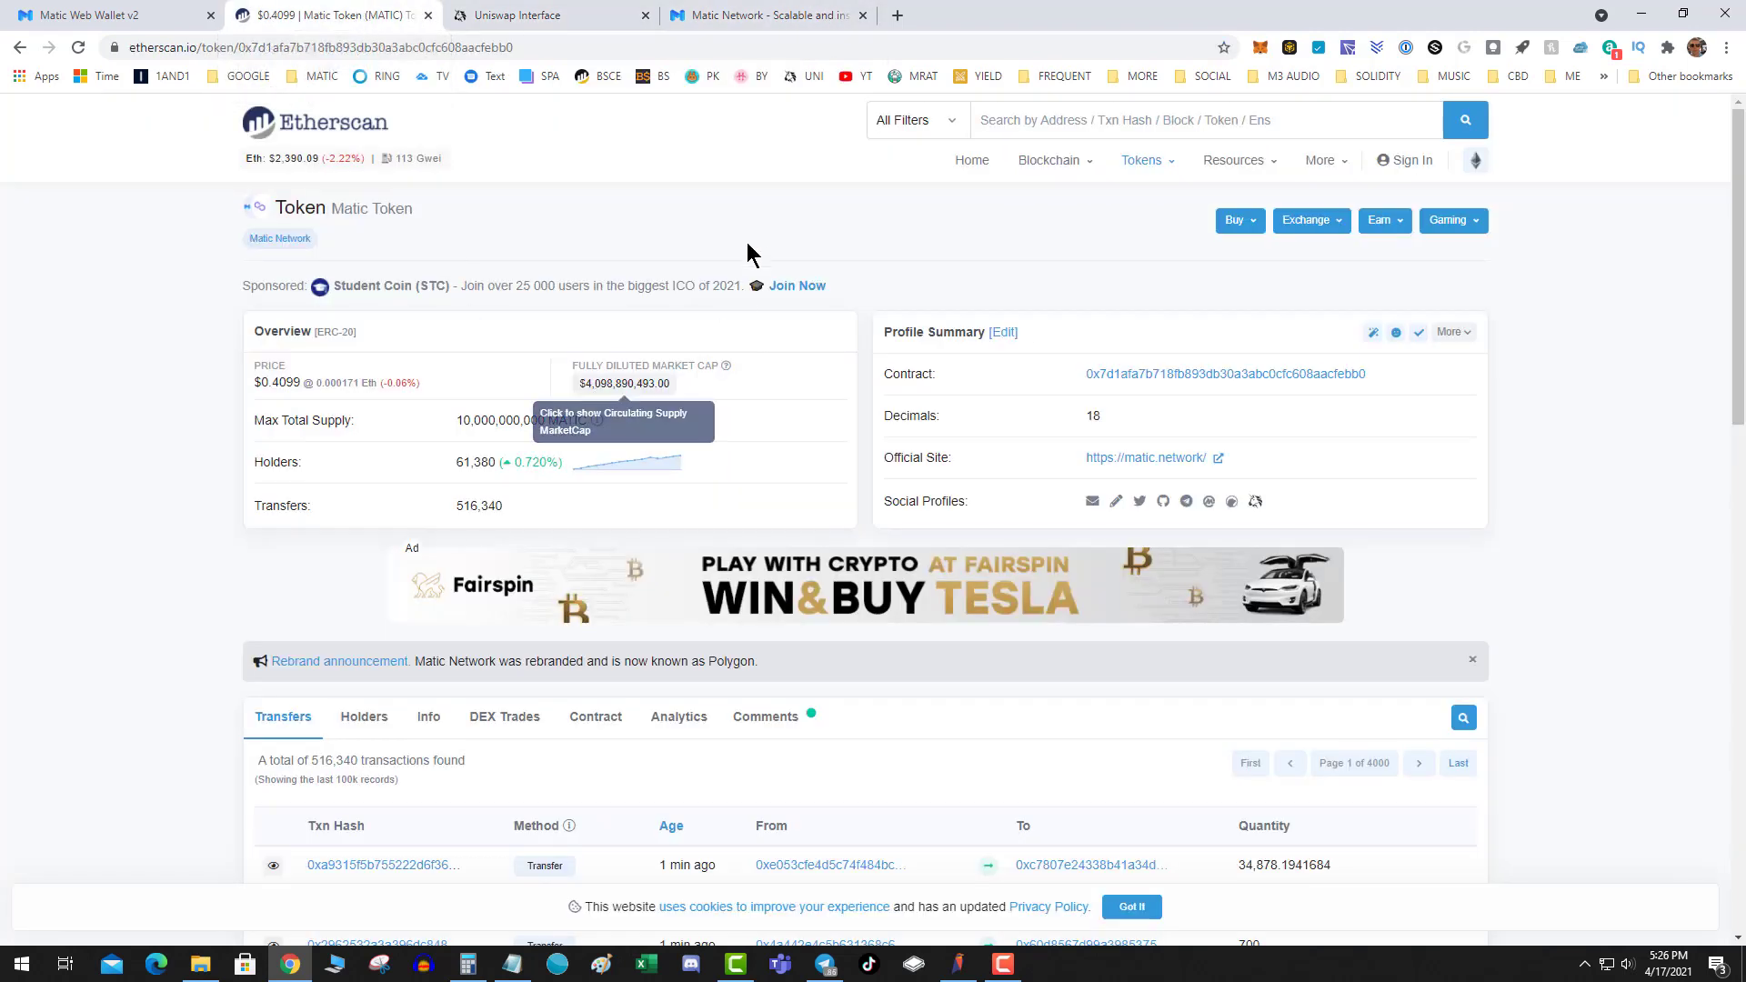
mouse_move(1249, 386)
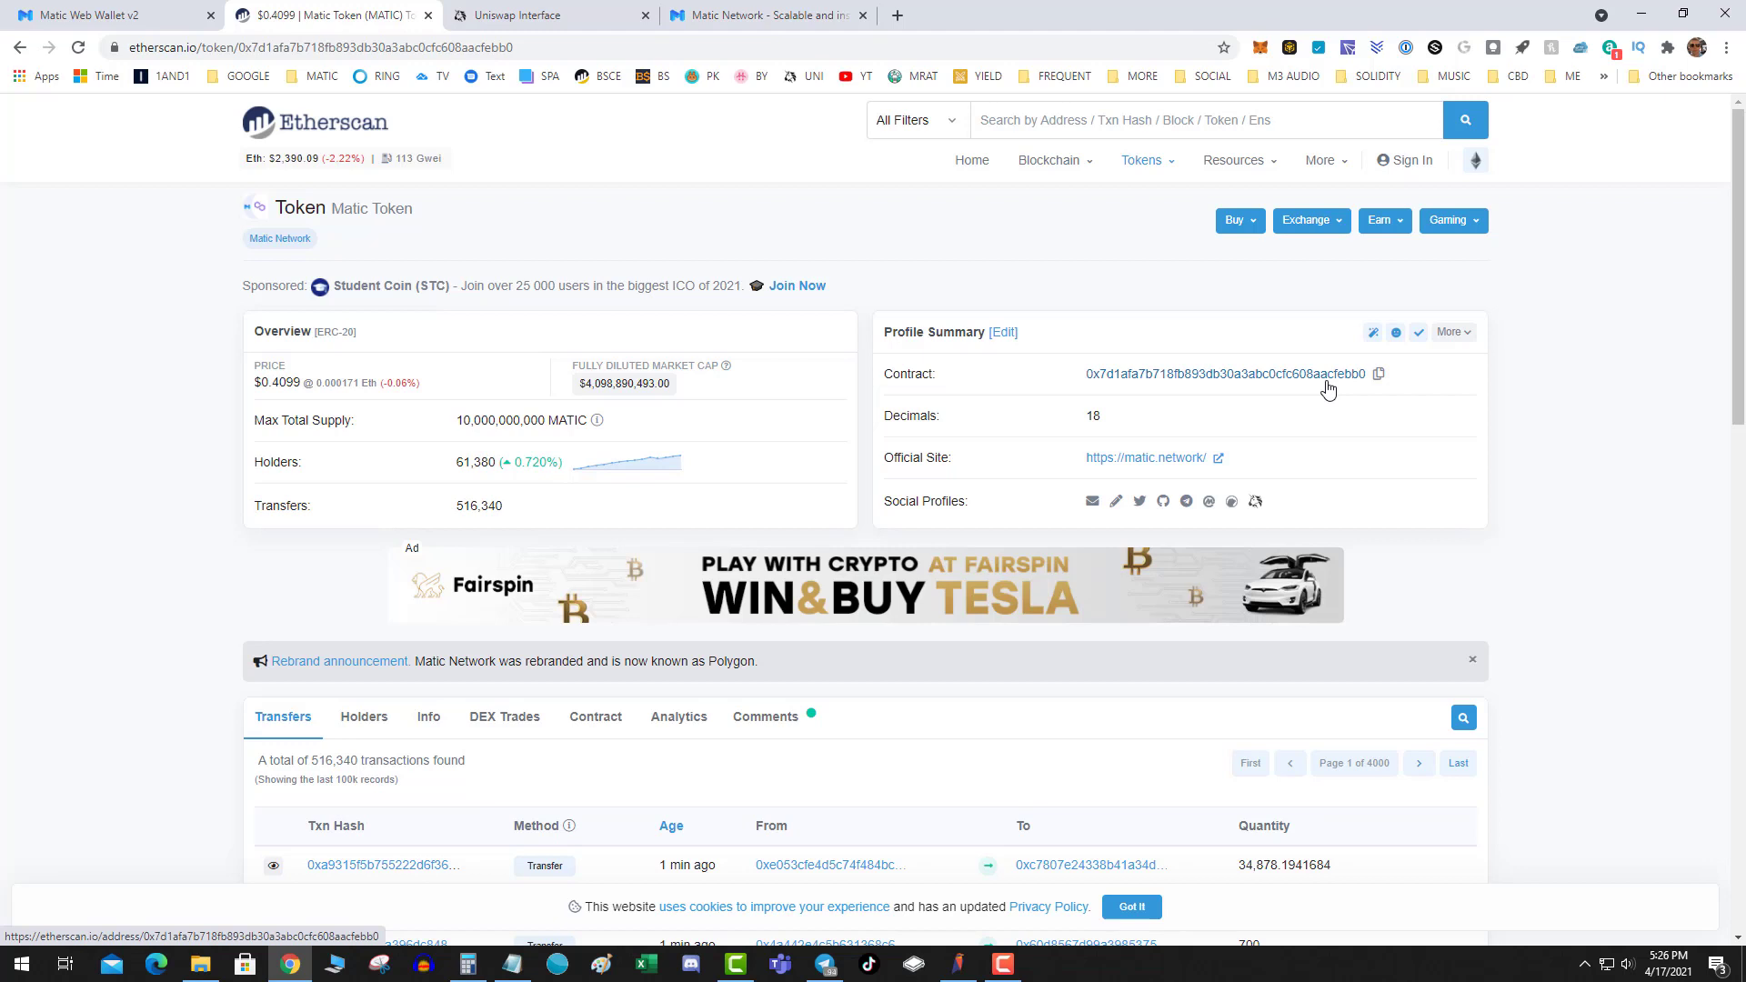
left_click(1379, 374)
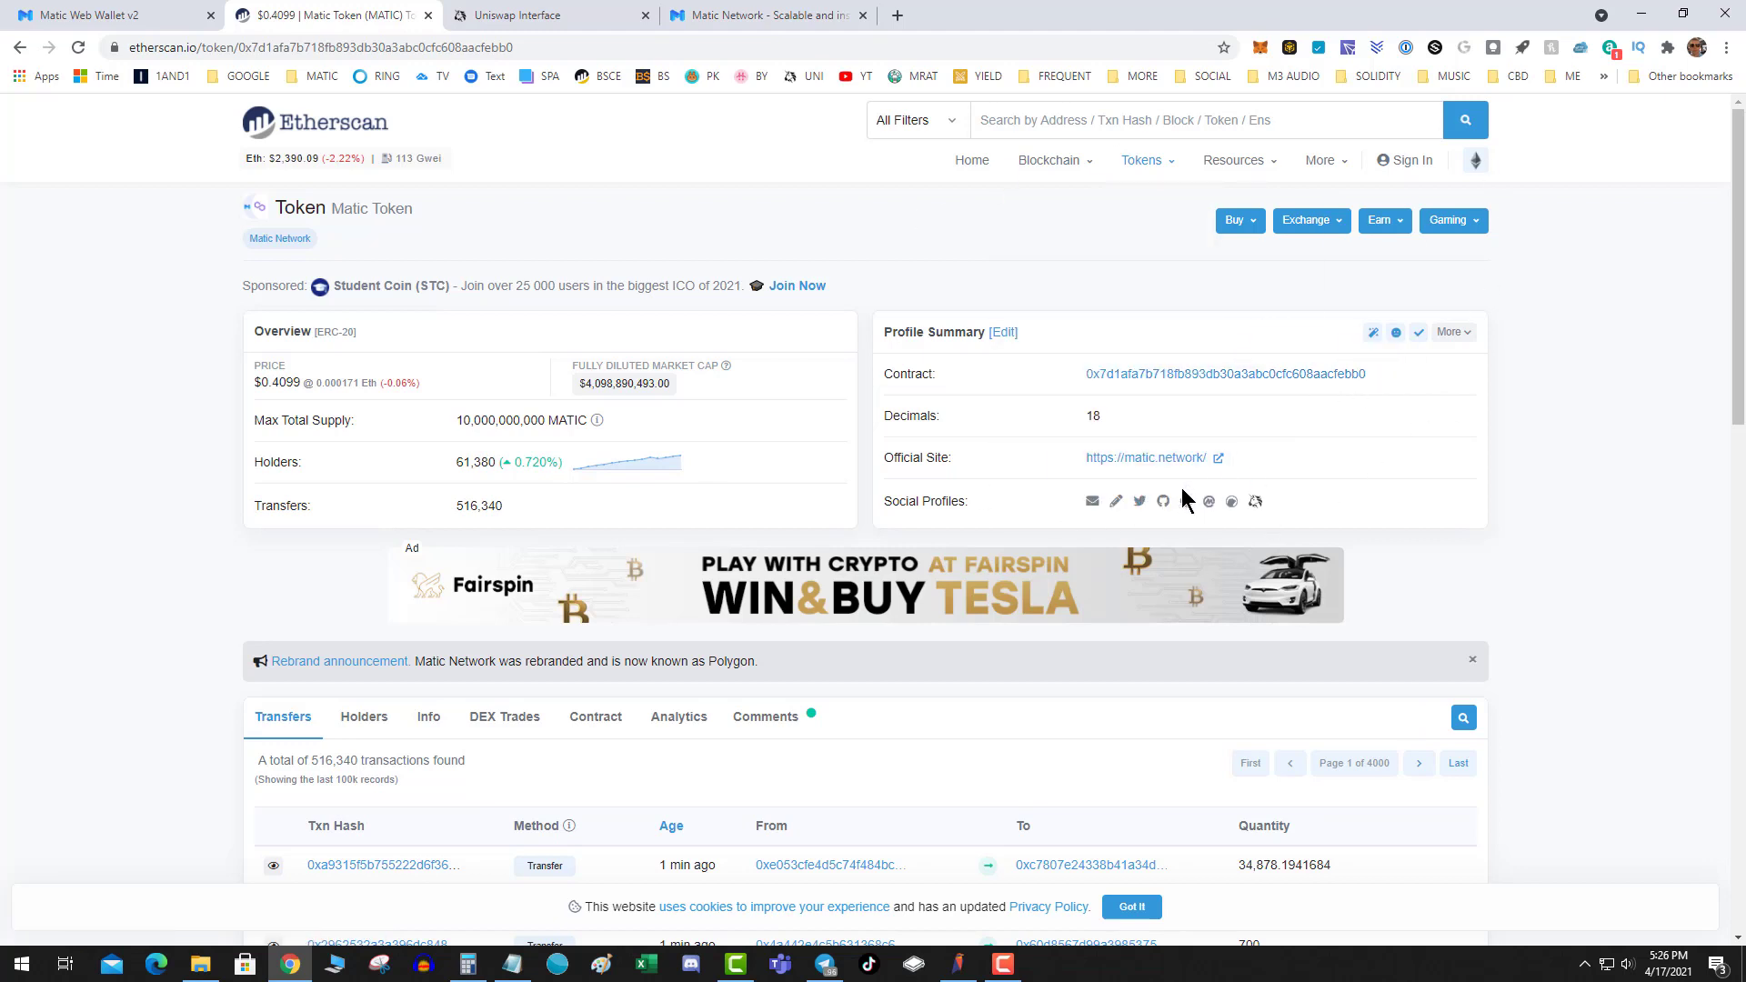
Check MetaMask balances and start adding a custom token, then close the add-token screen
left_click(1260, 50)
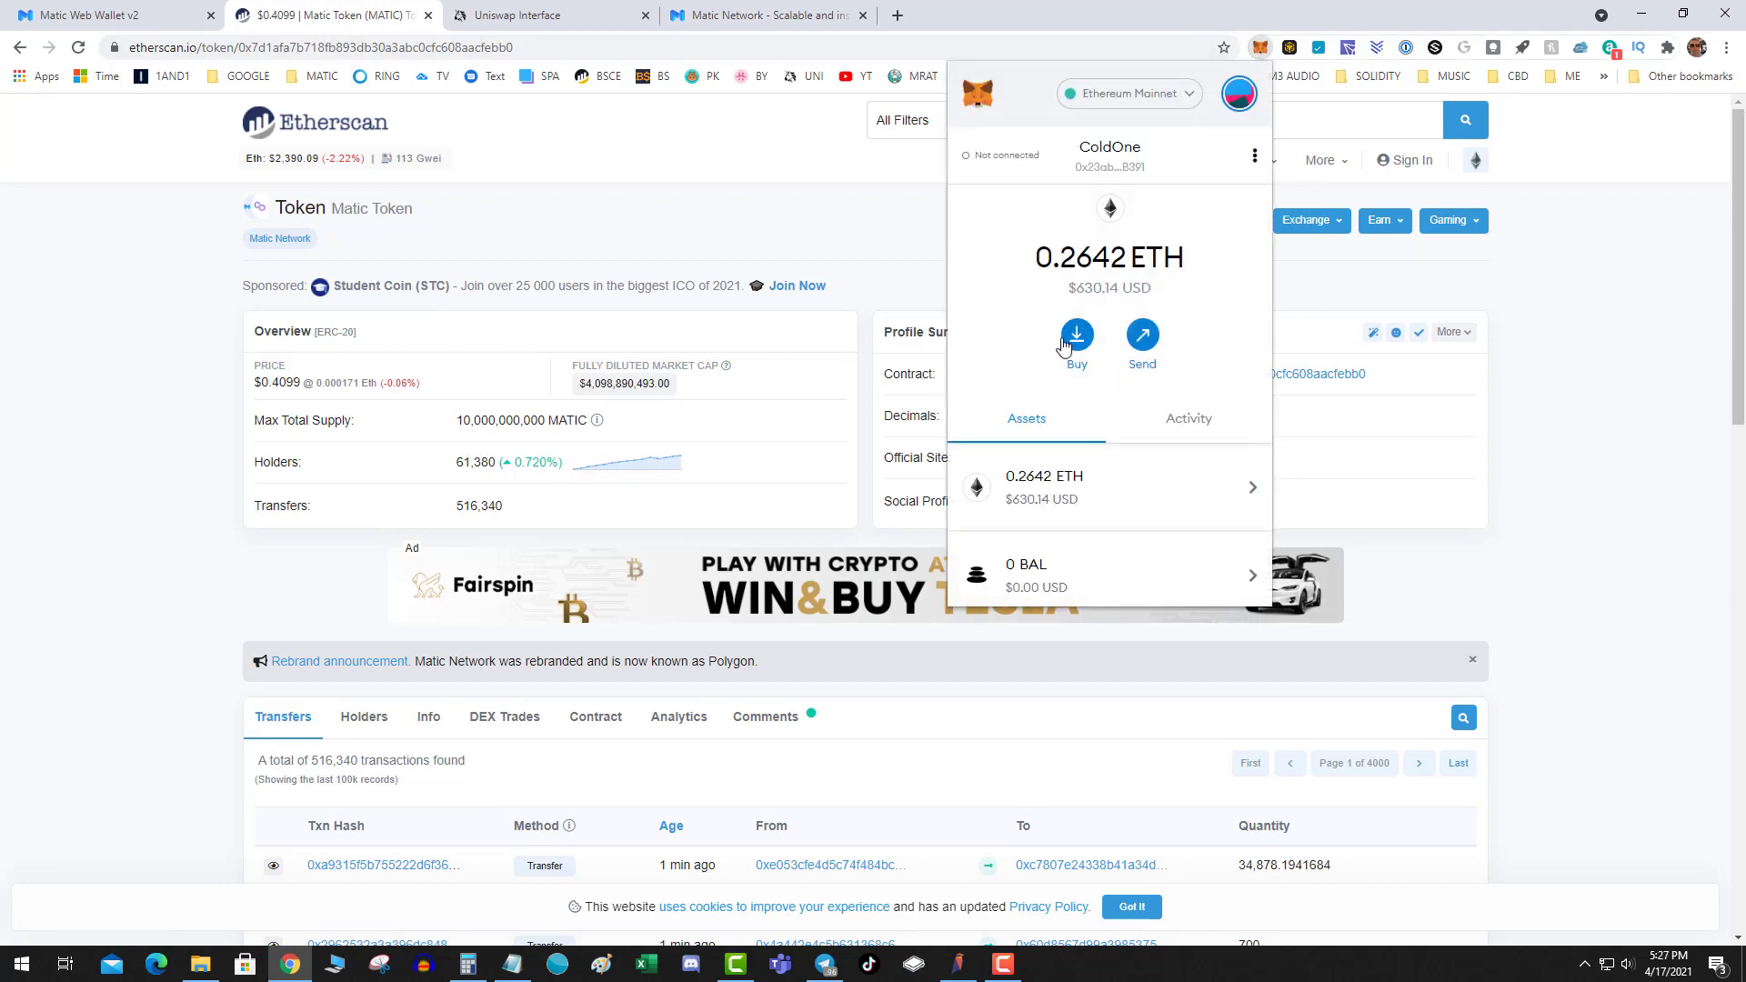
scroll(1027, 434, "down", 5)
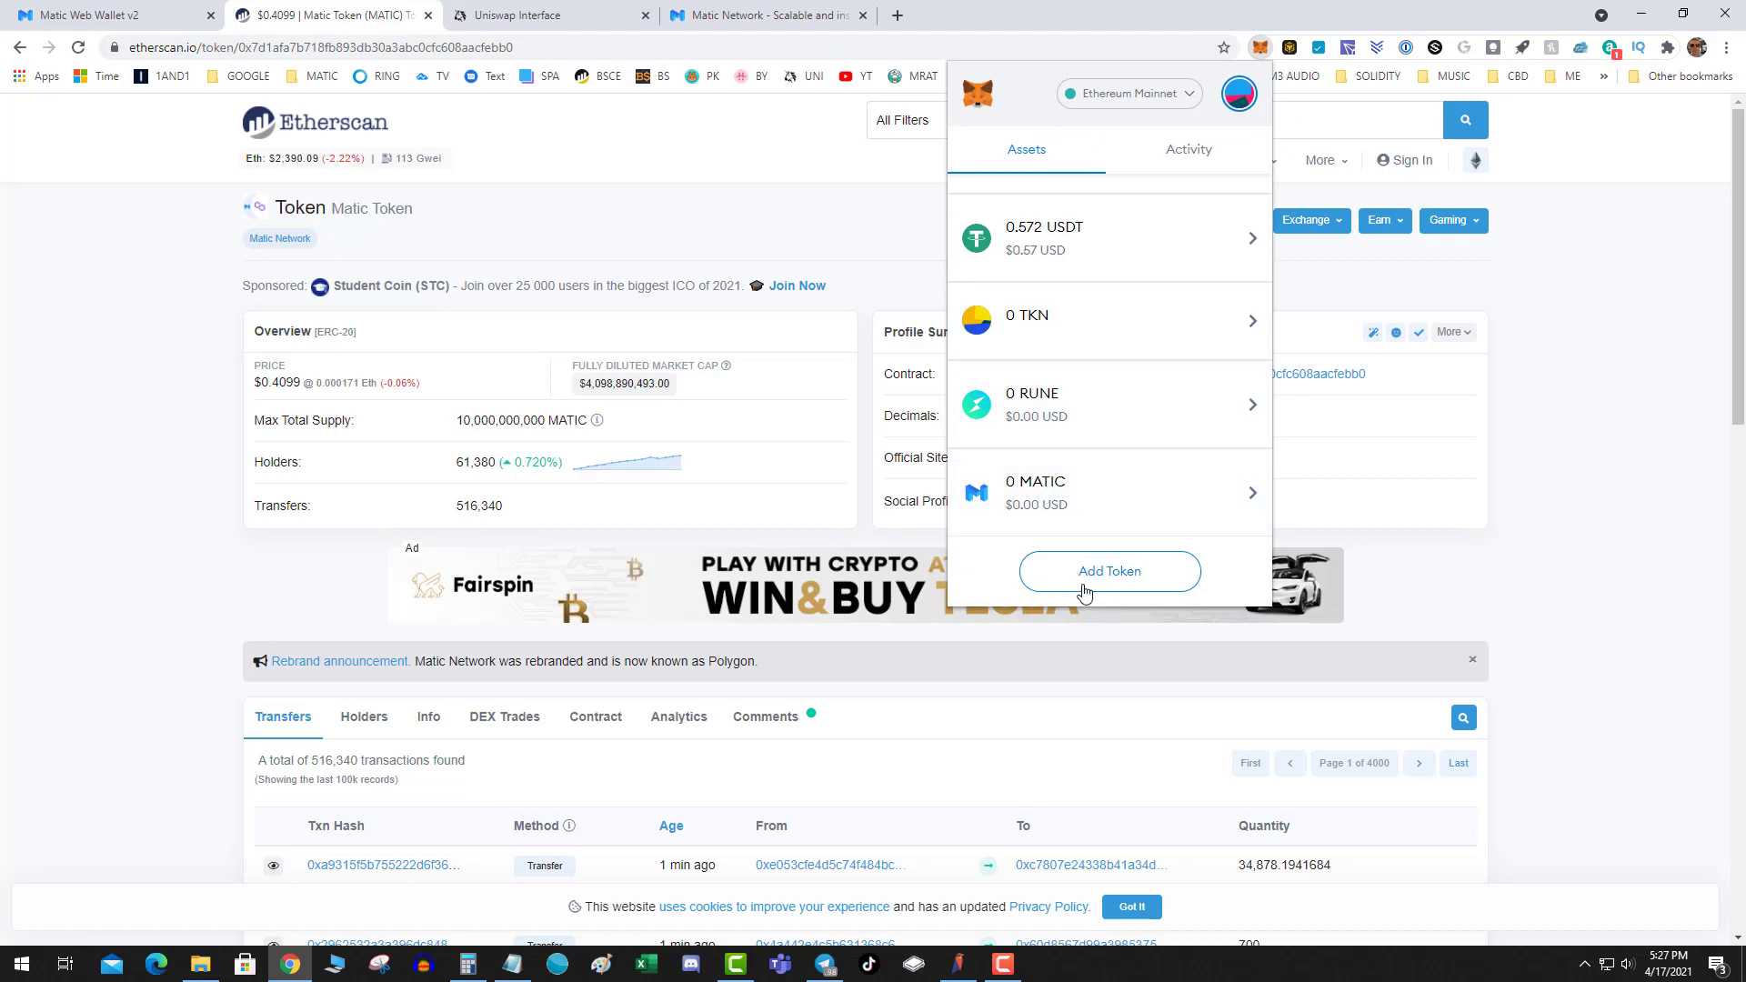
left_click(1109, 572)
left_click(1117, 214)
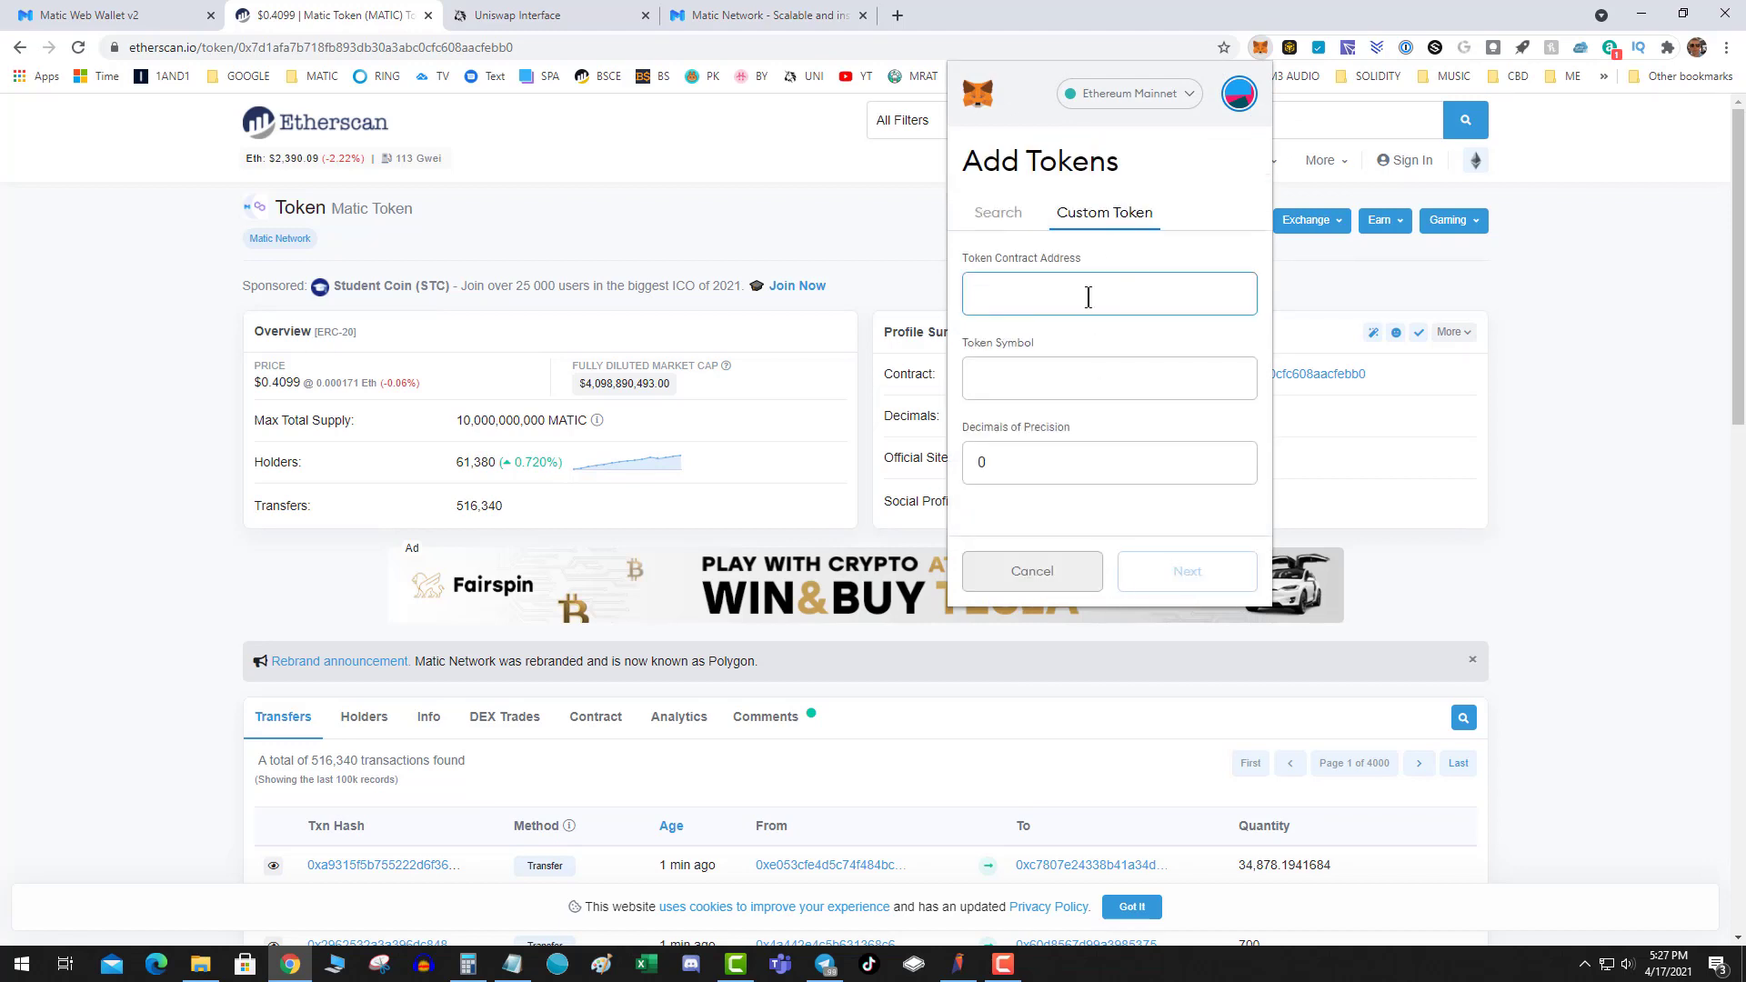
left_click(715, 255)
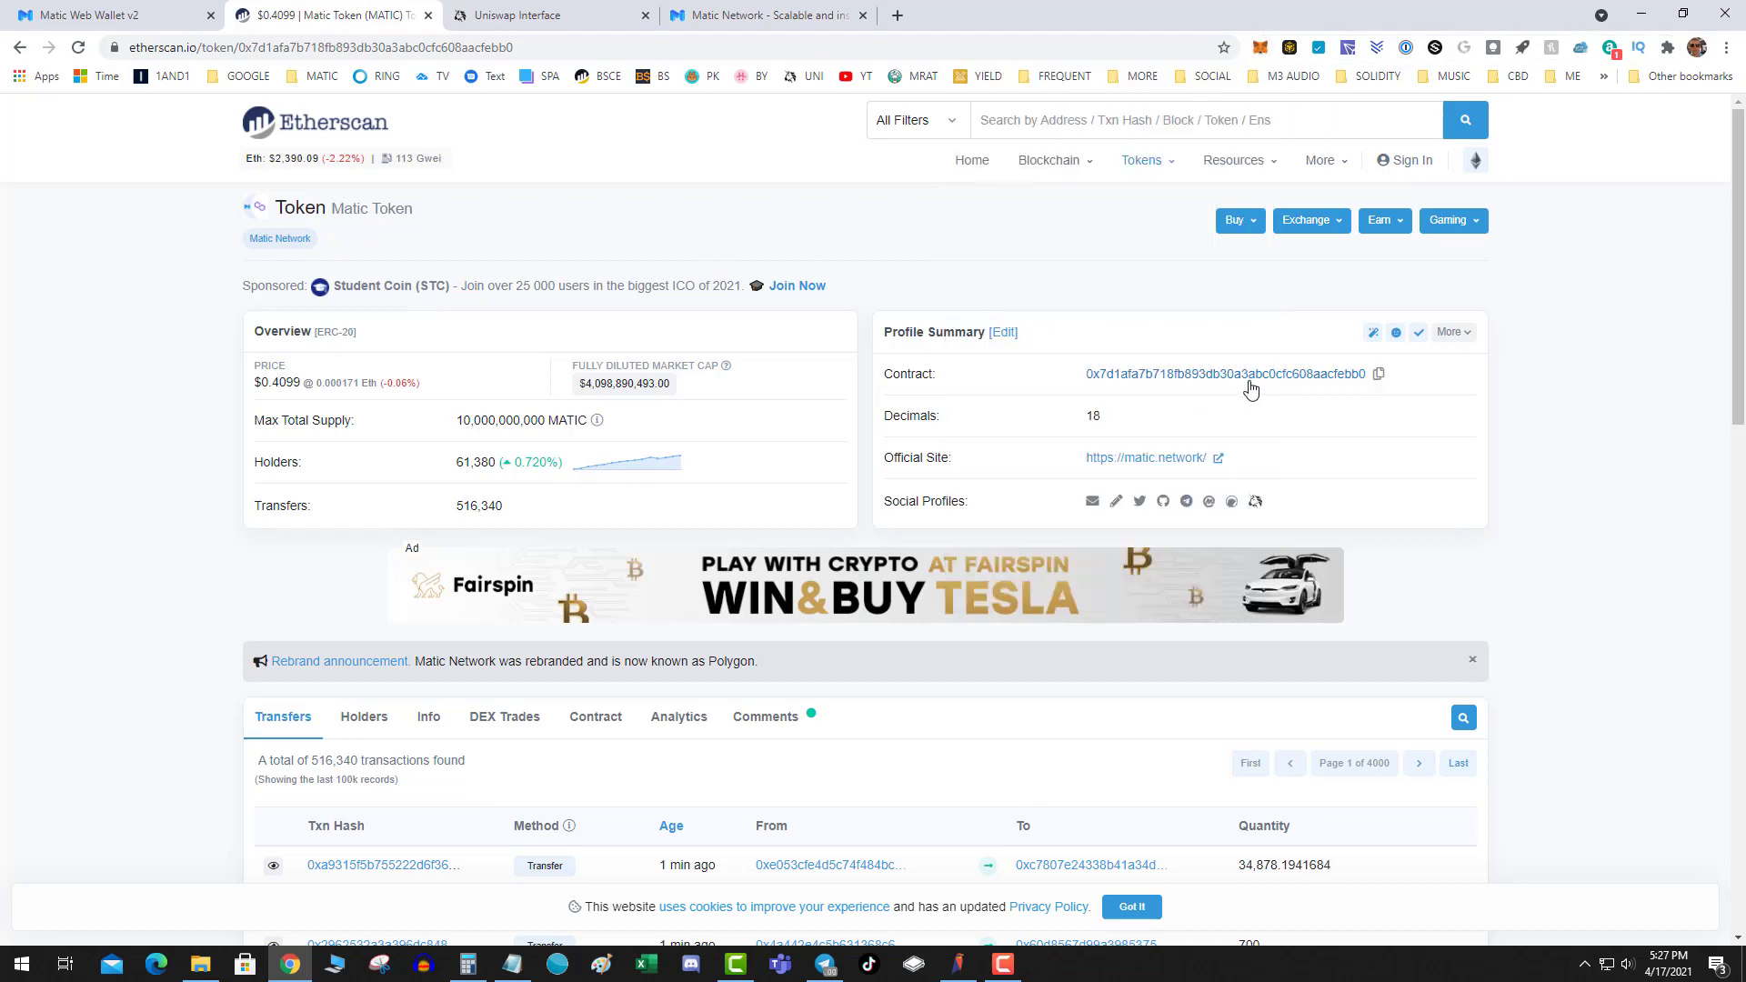
Paste the MATIC contract address as a custom token, find it already tracked, and cancel
mouse_move(1242, 174)
left_click(1260, 47)
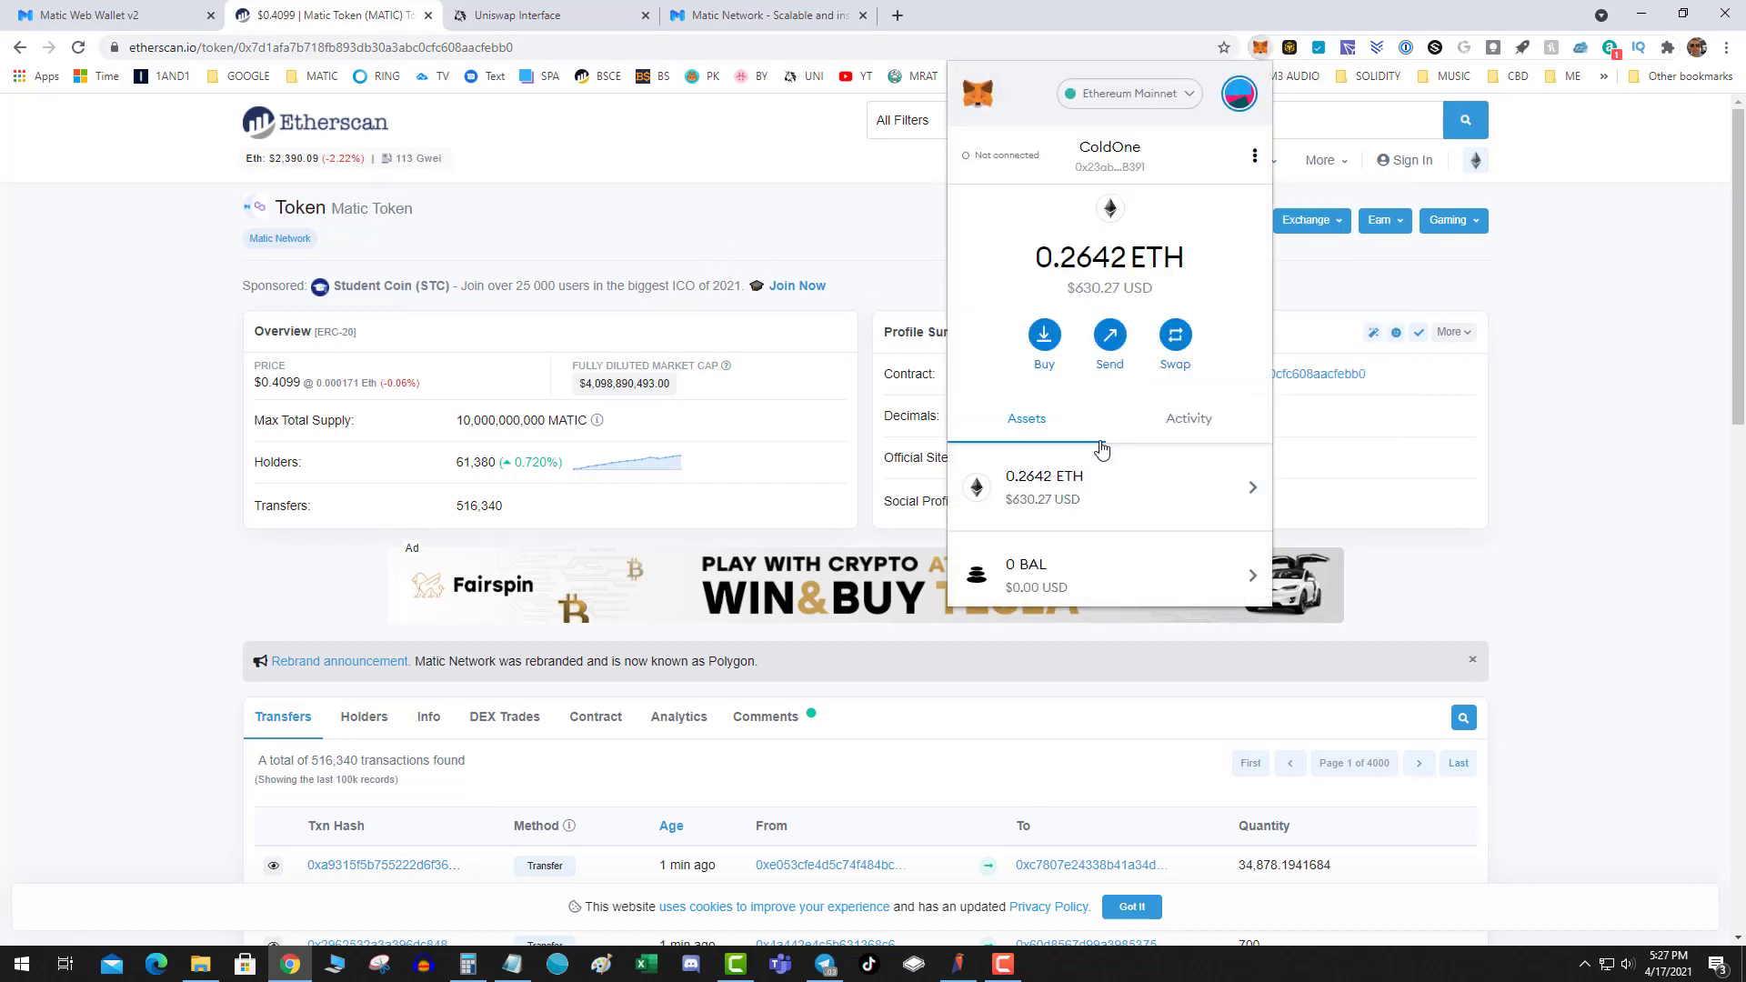
scroll(1049, 461, "down", 5)
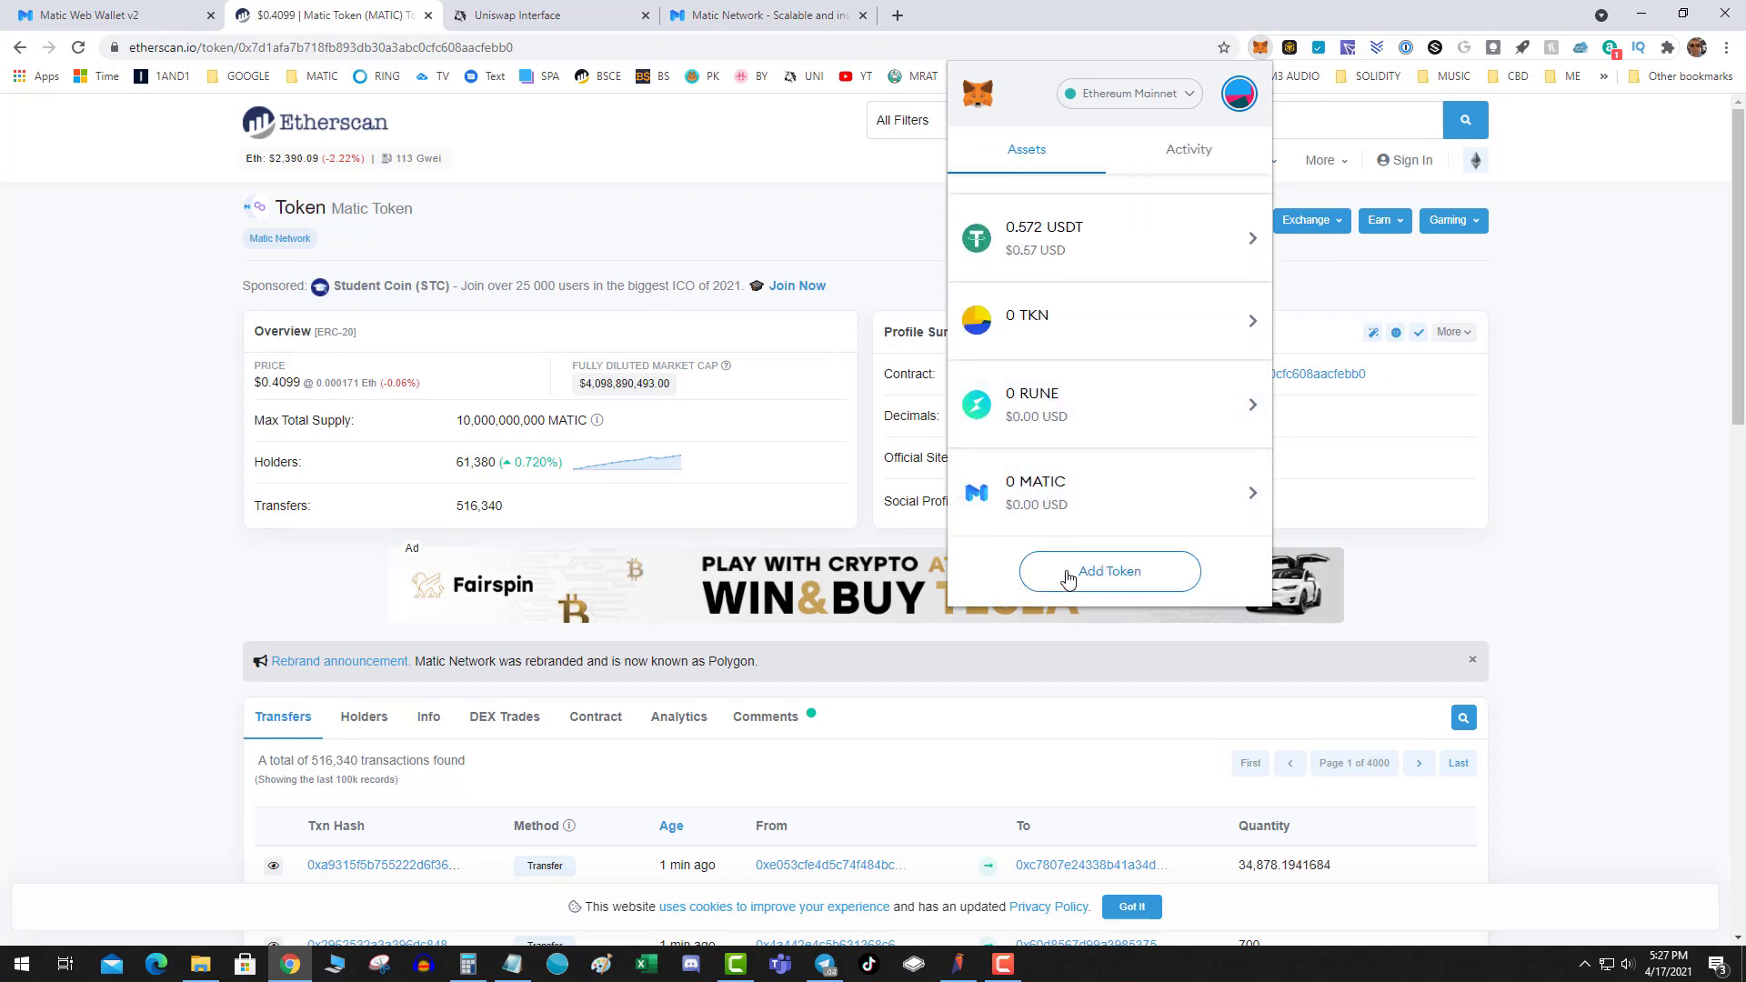
left_click(1073, 589)
left_click(1103, 216)
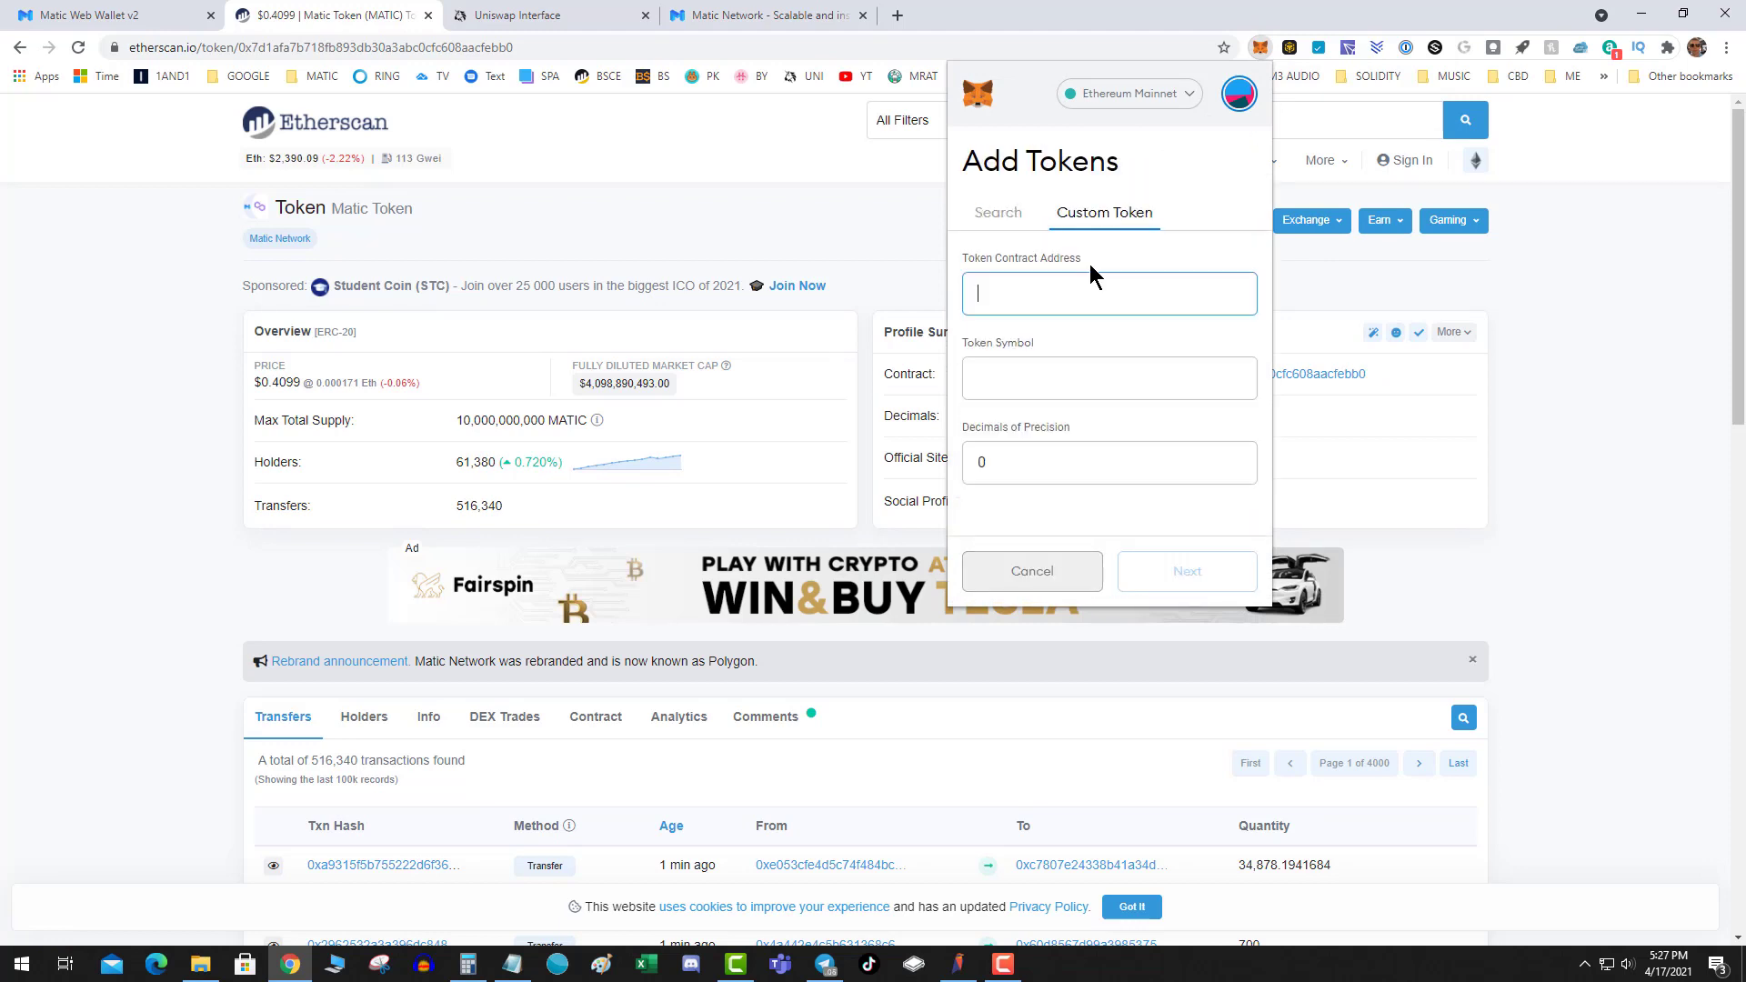
key("ctrl+v")
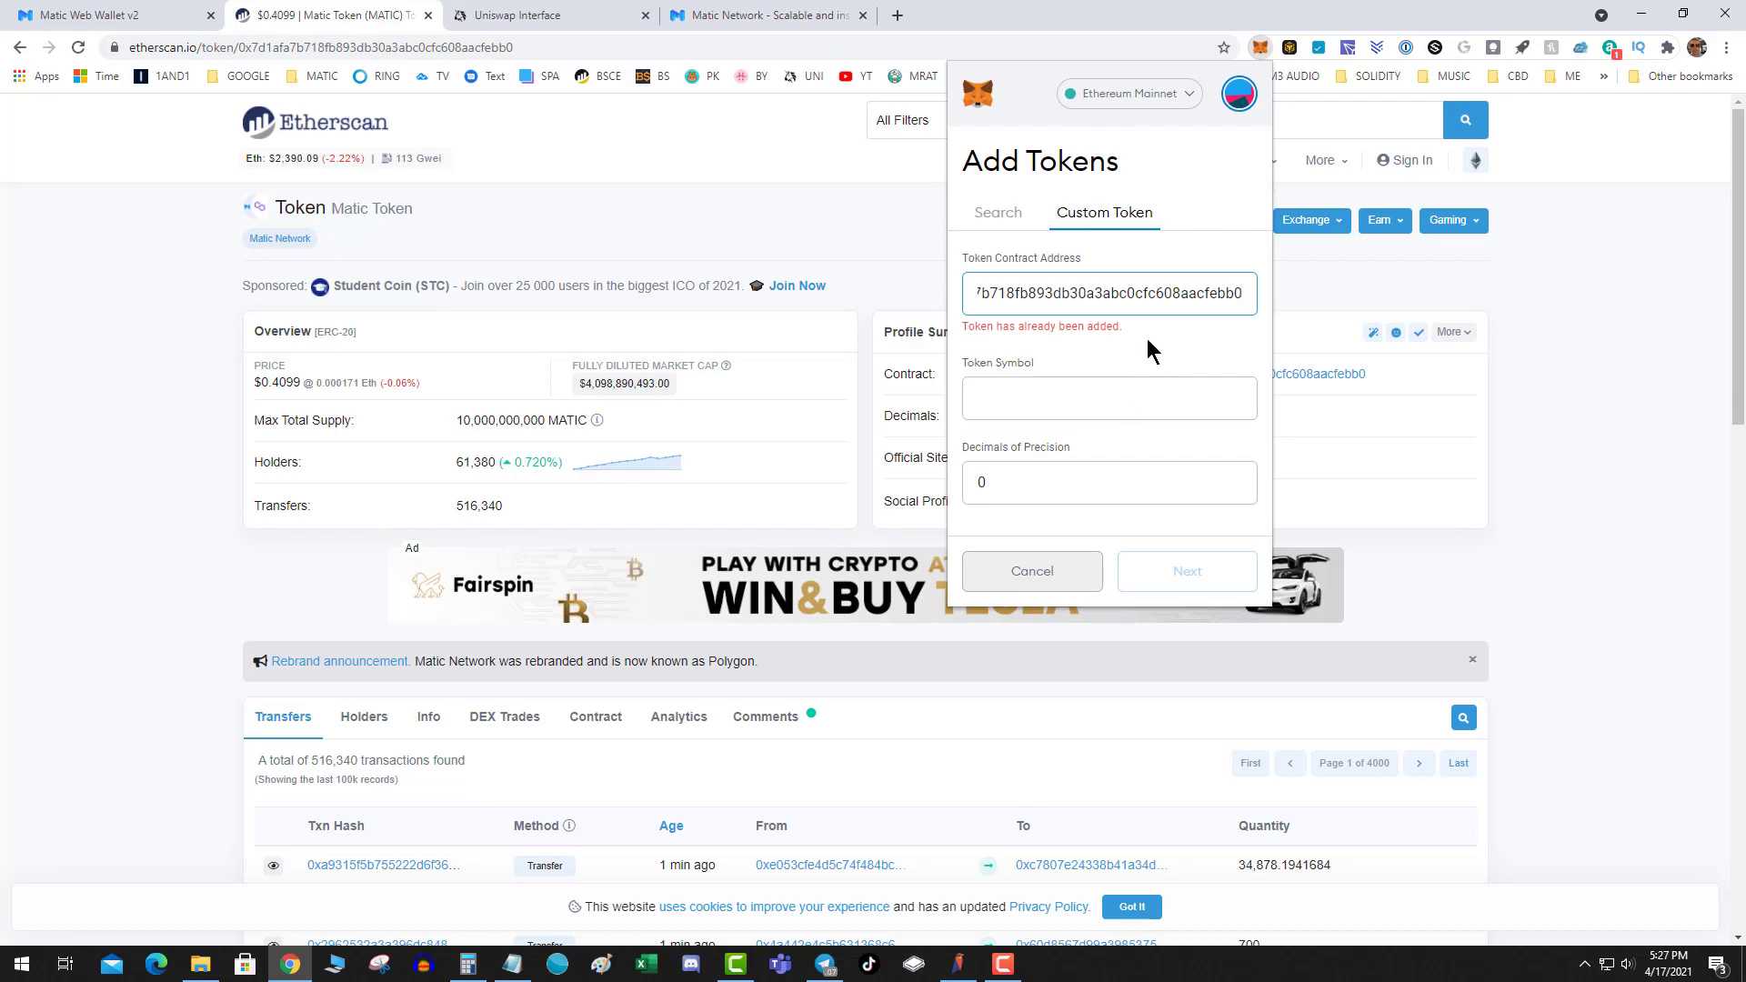
left_click(1074, 573)
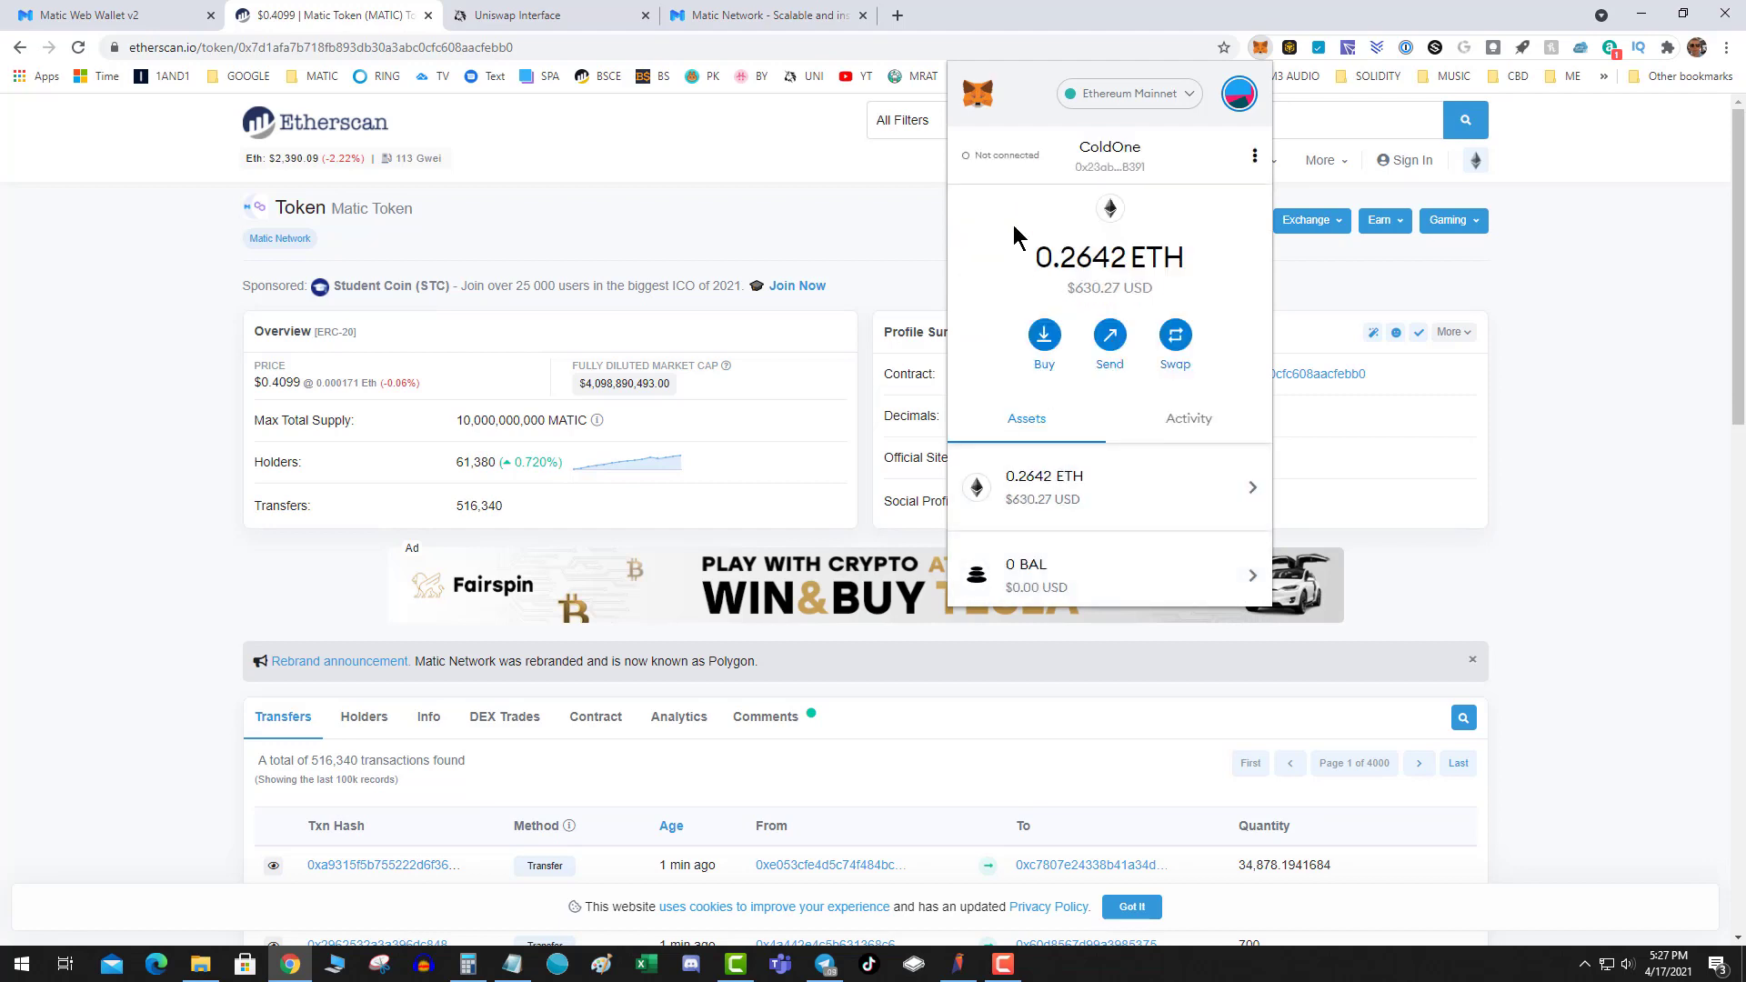
scroll(1034, 452, "down", 5)
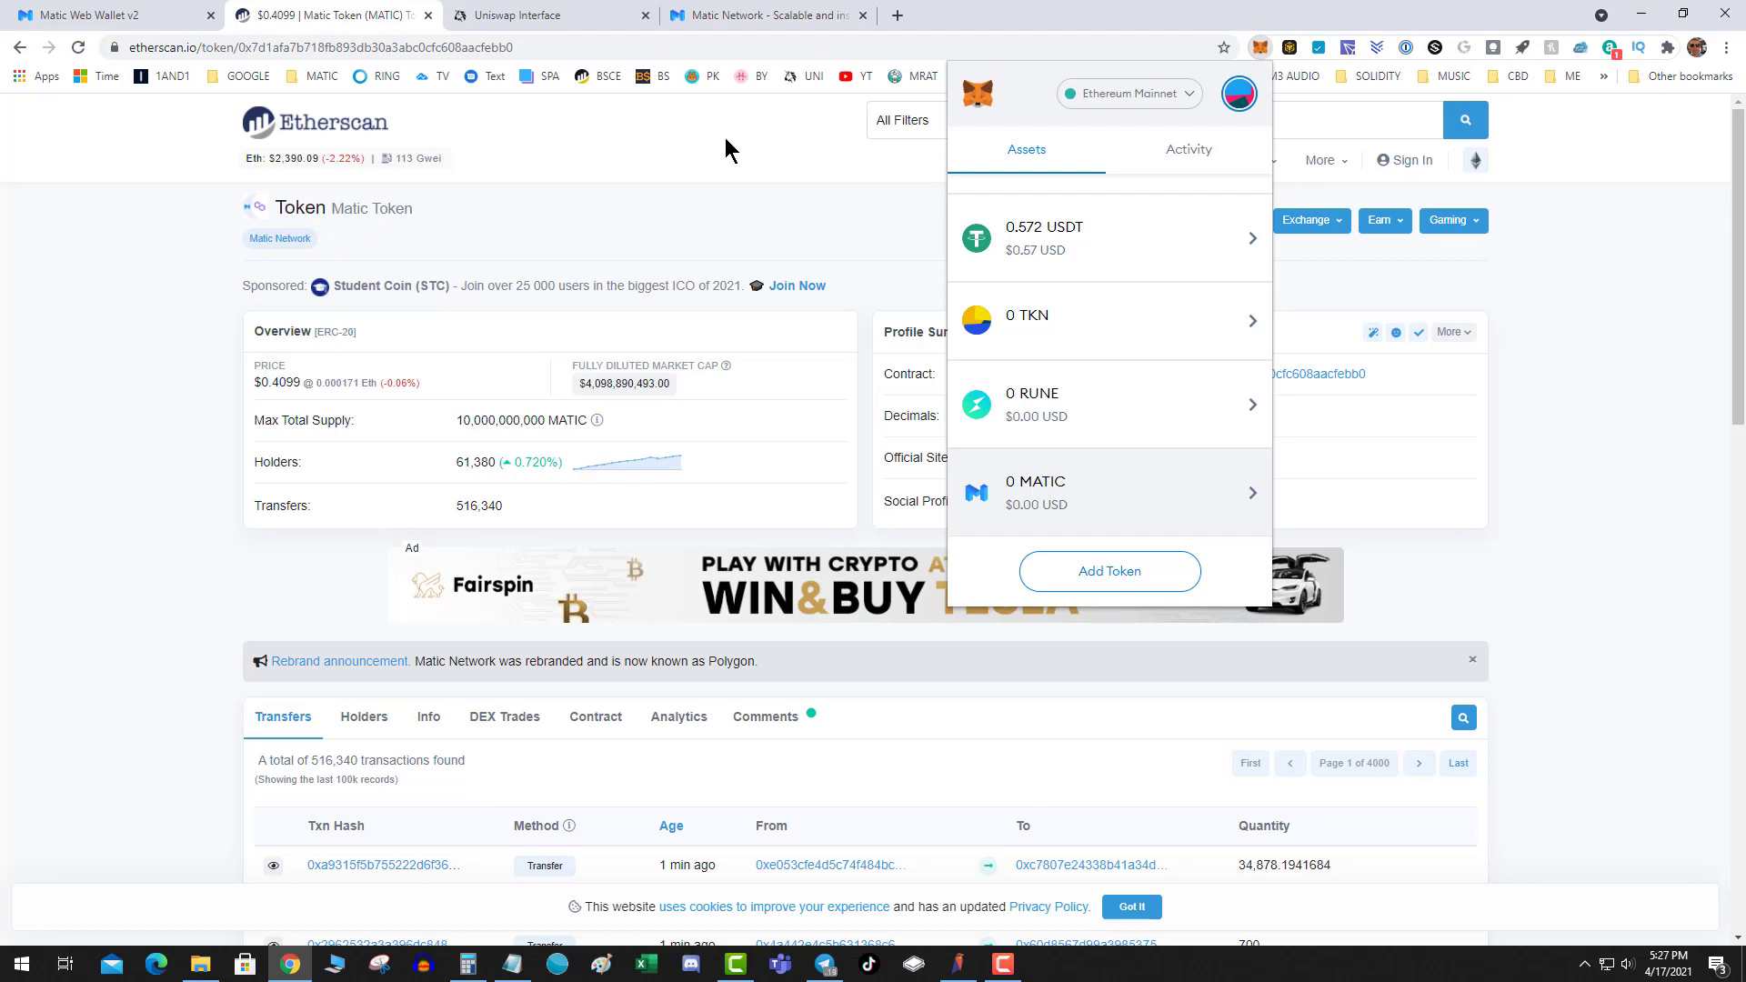
Set up a Uniswap swap of 1000 USDC into MATIC, choosing MATIC by its pasted address
left_click(727, 150)
left_click(546, 16)
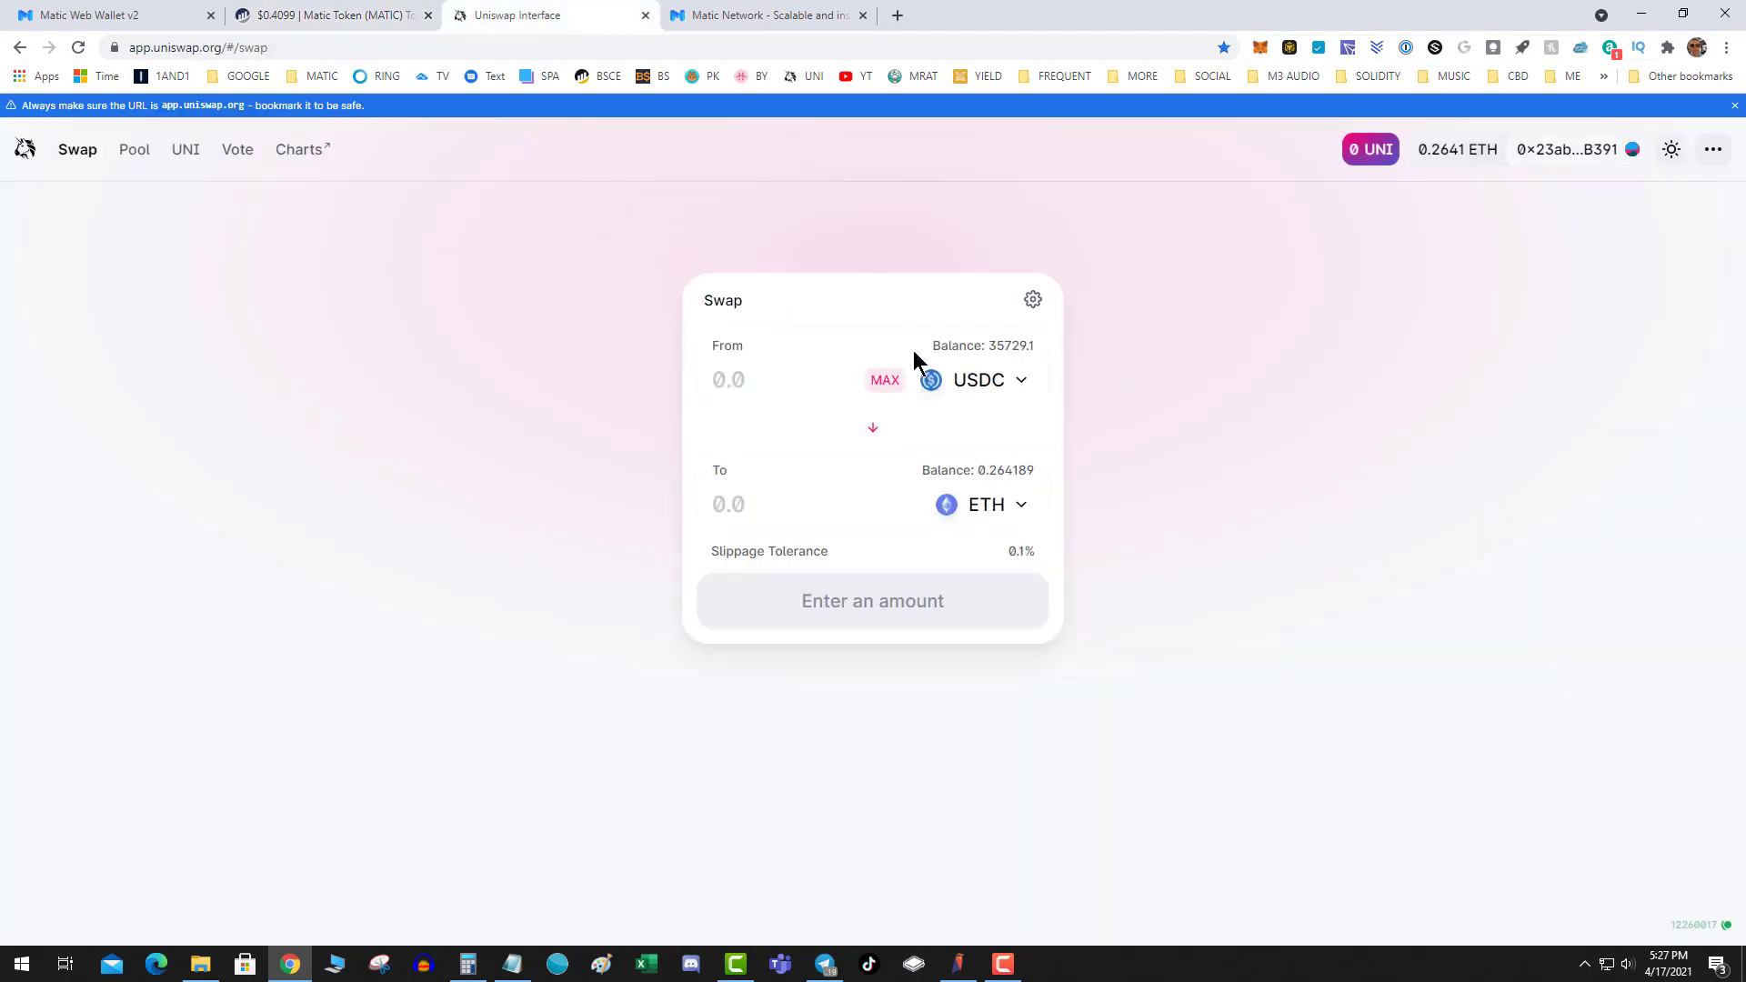
left_click(987, 499)
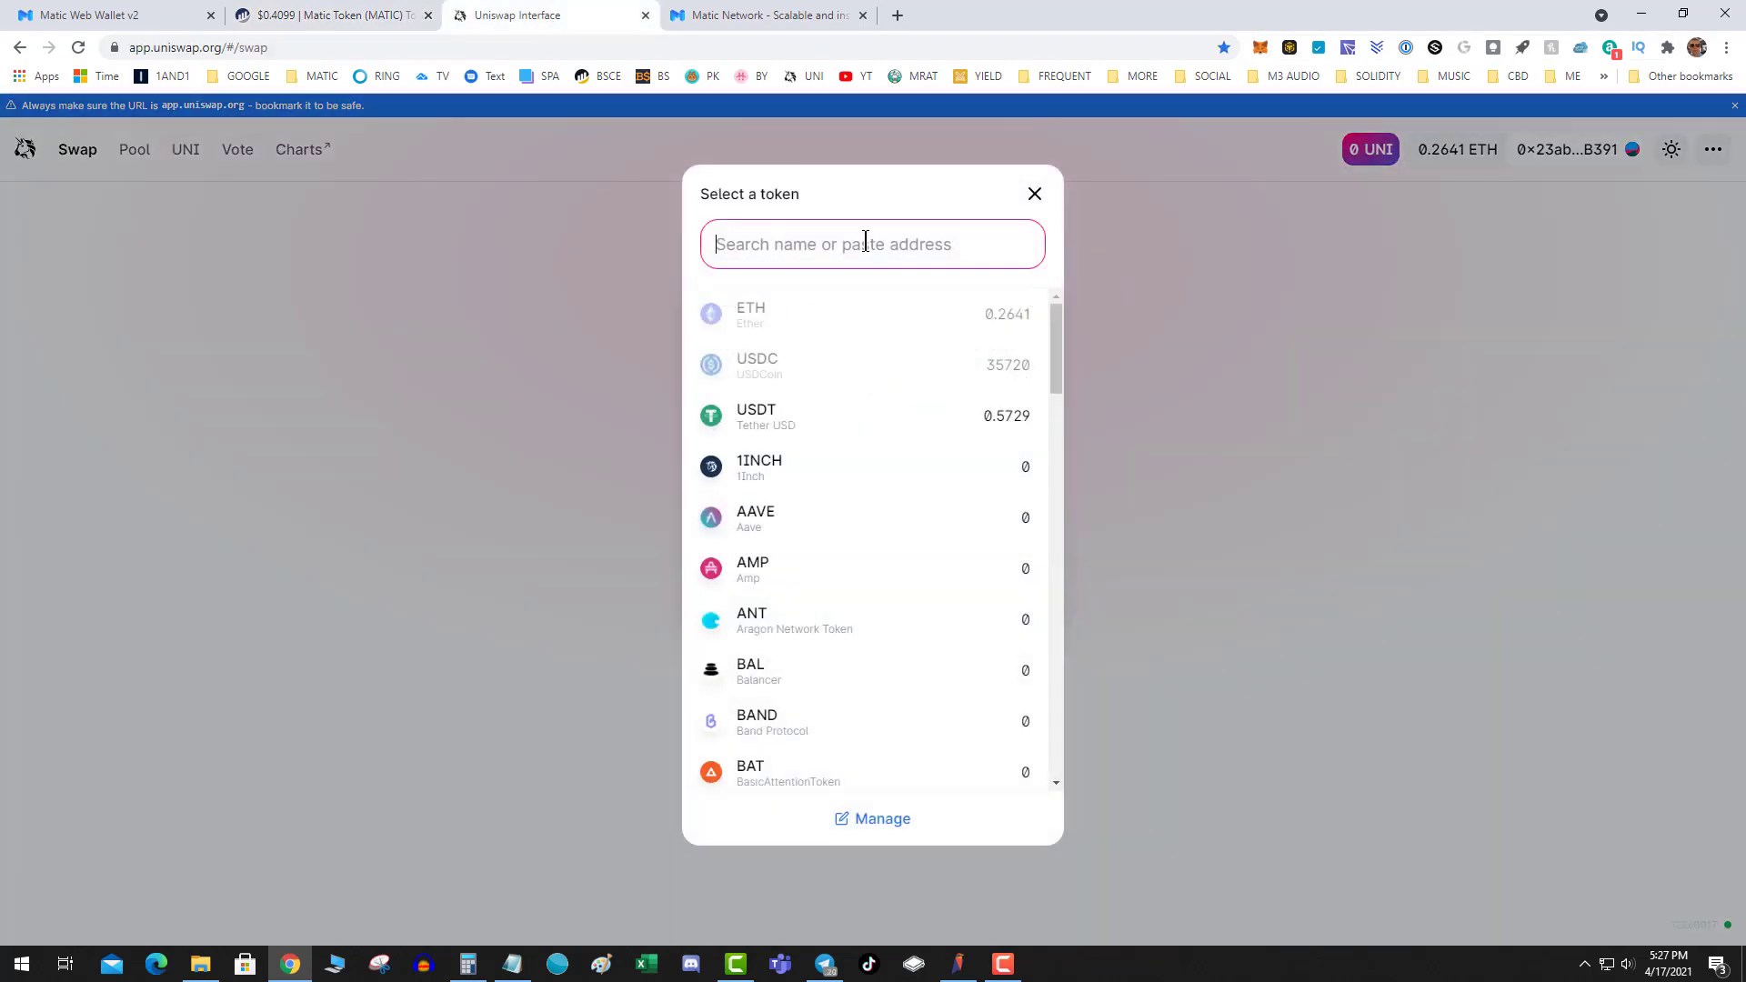
type("0x7D1AfA7B718fb893dB30A3aBc0Cfc608AaCfeBB0")
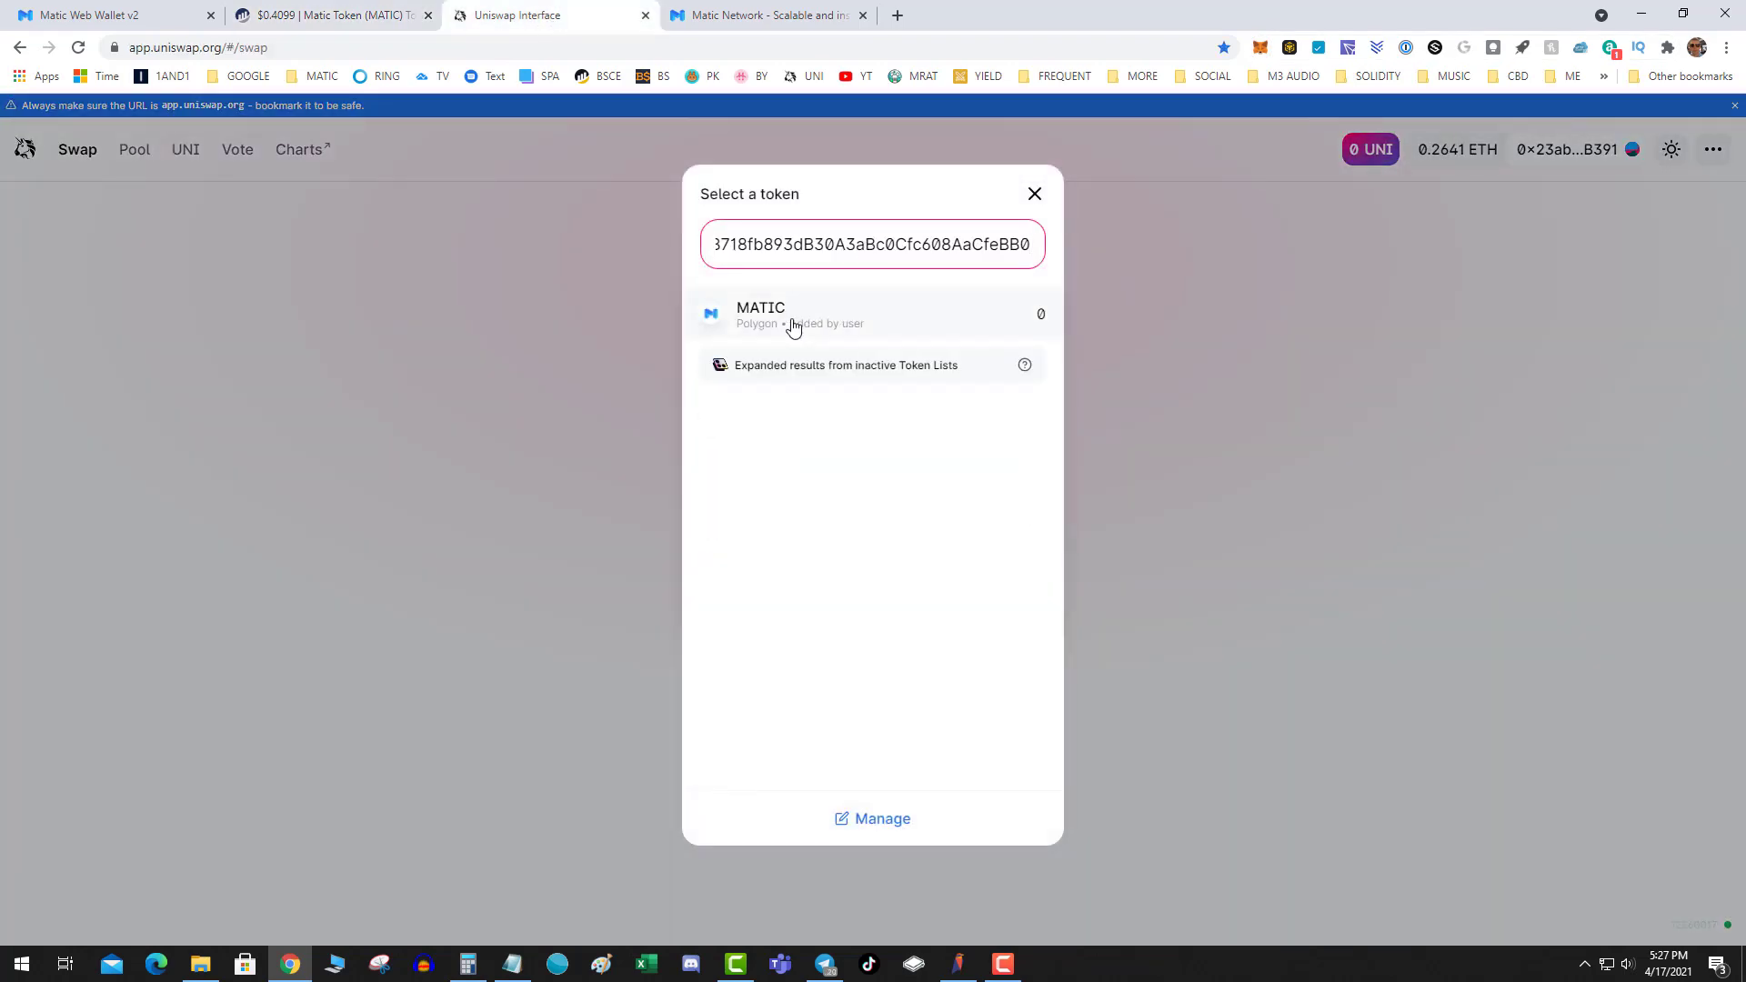
left_click(792, 326)
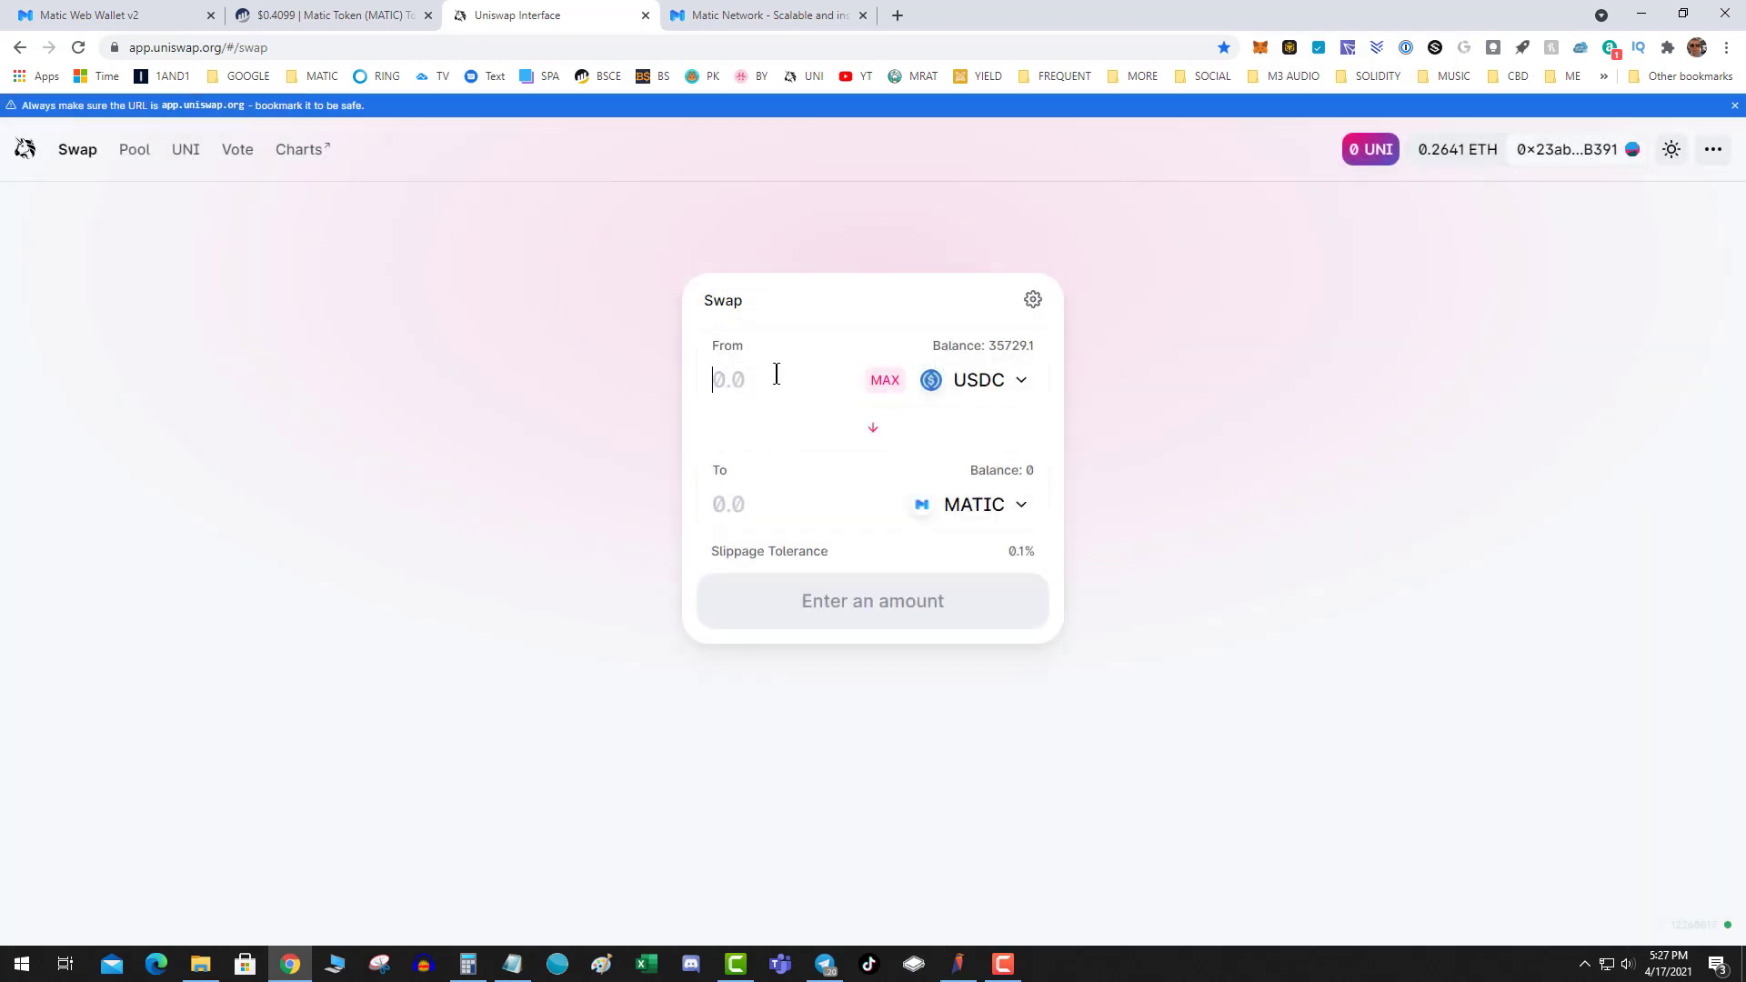
type("1000")
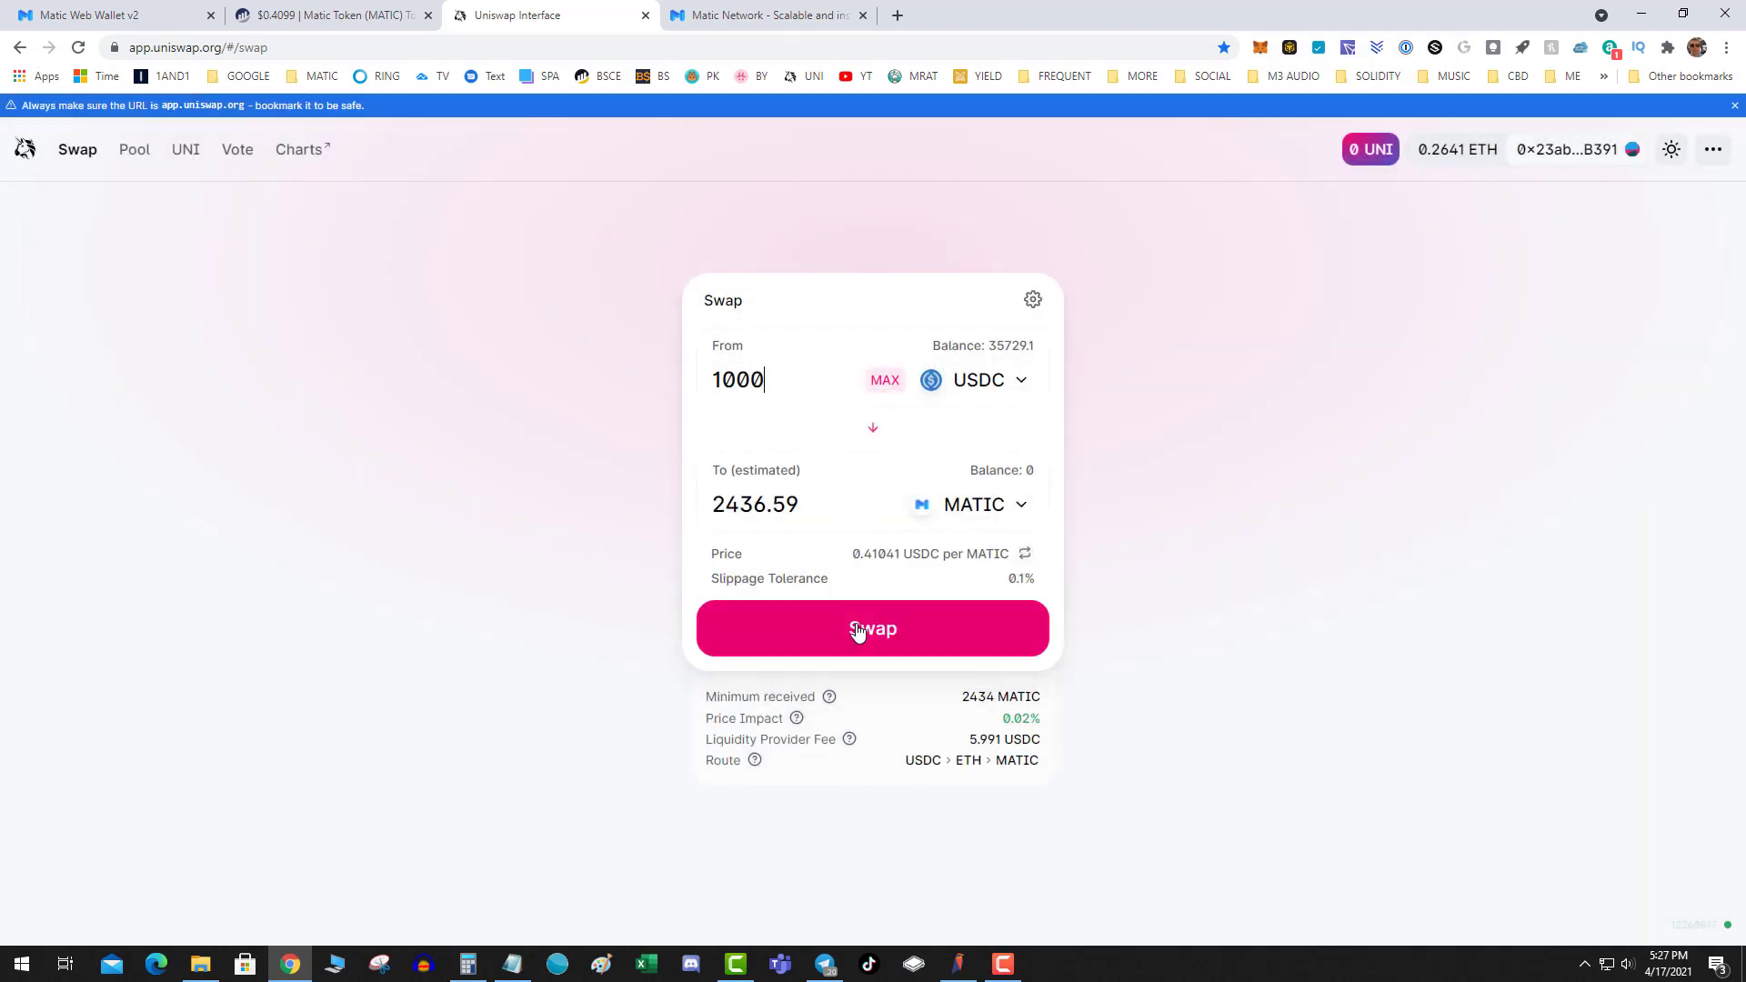
left_click(1031, 300)
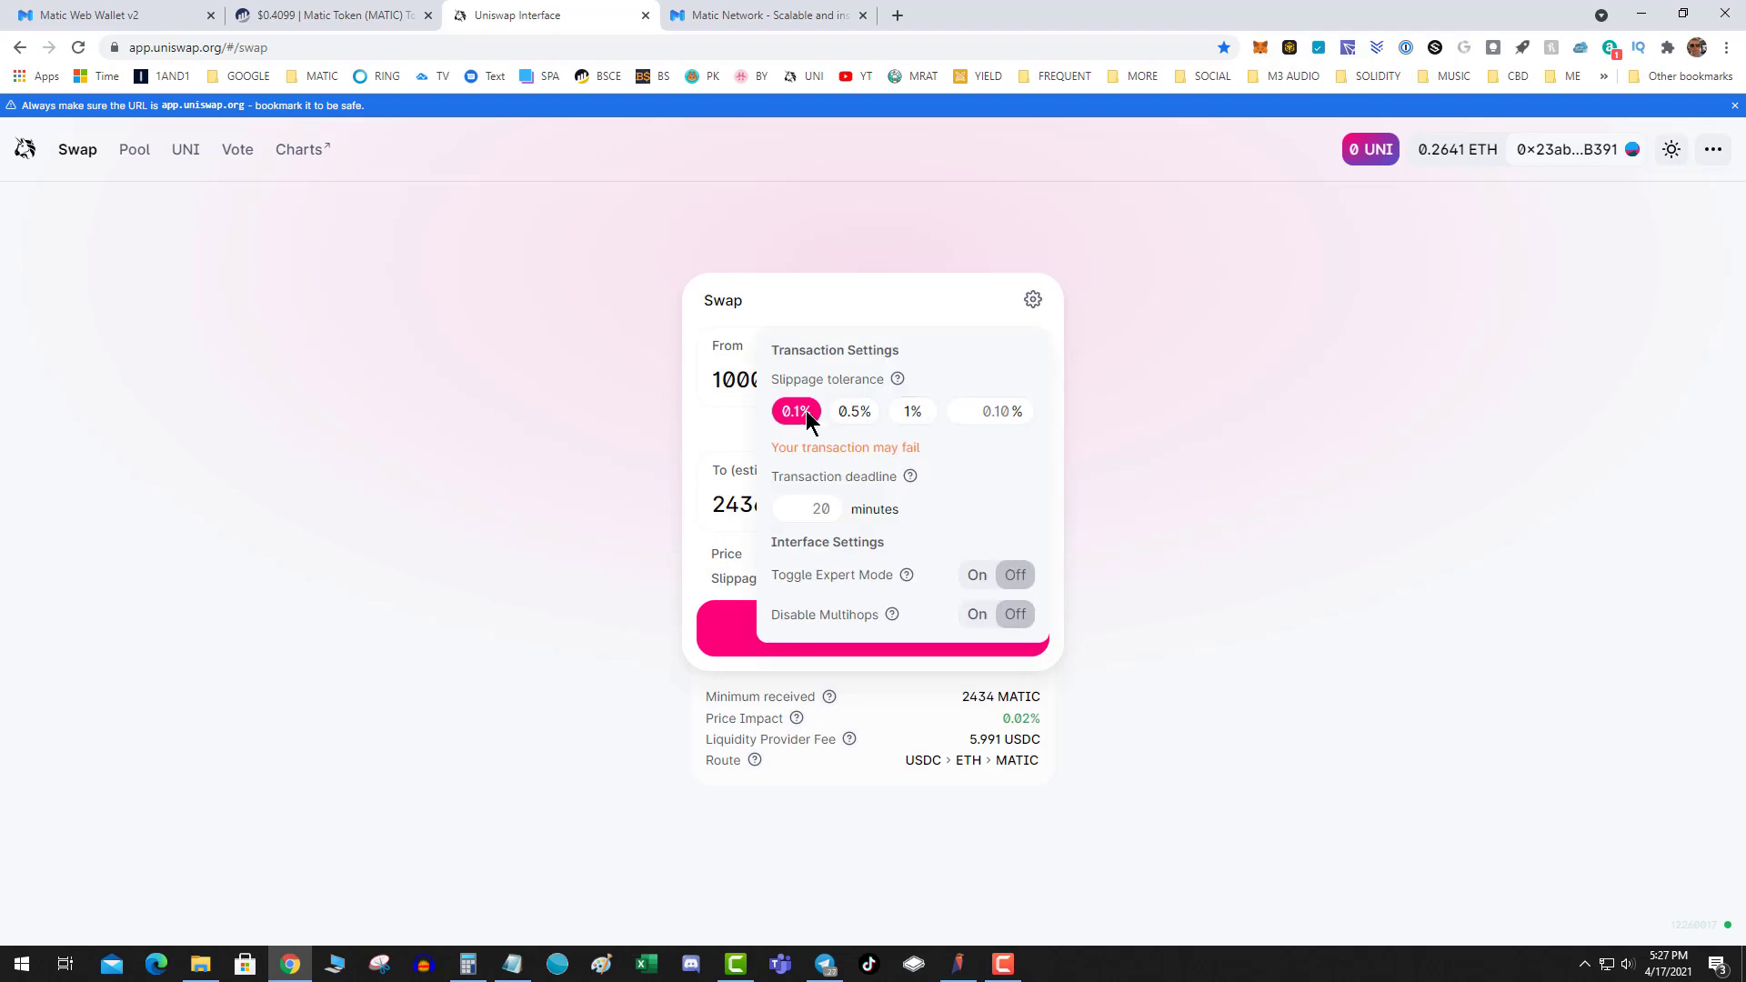
left_click(697, 419)
Confirm the 1000 USDC to MATIC swap and approve it in MetaMask with Fast gas
left_click(871, 641)
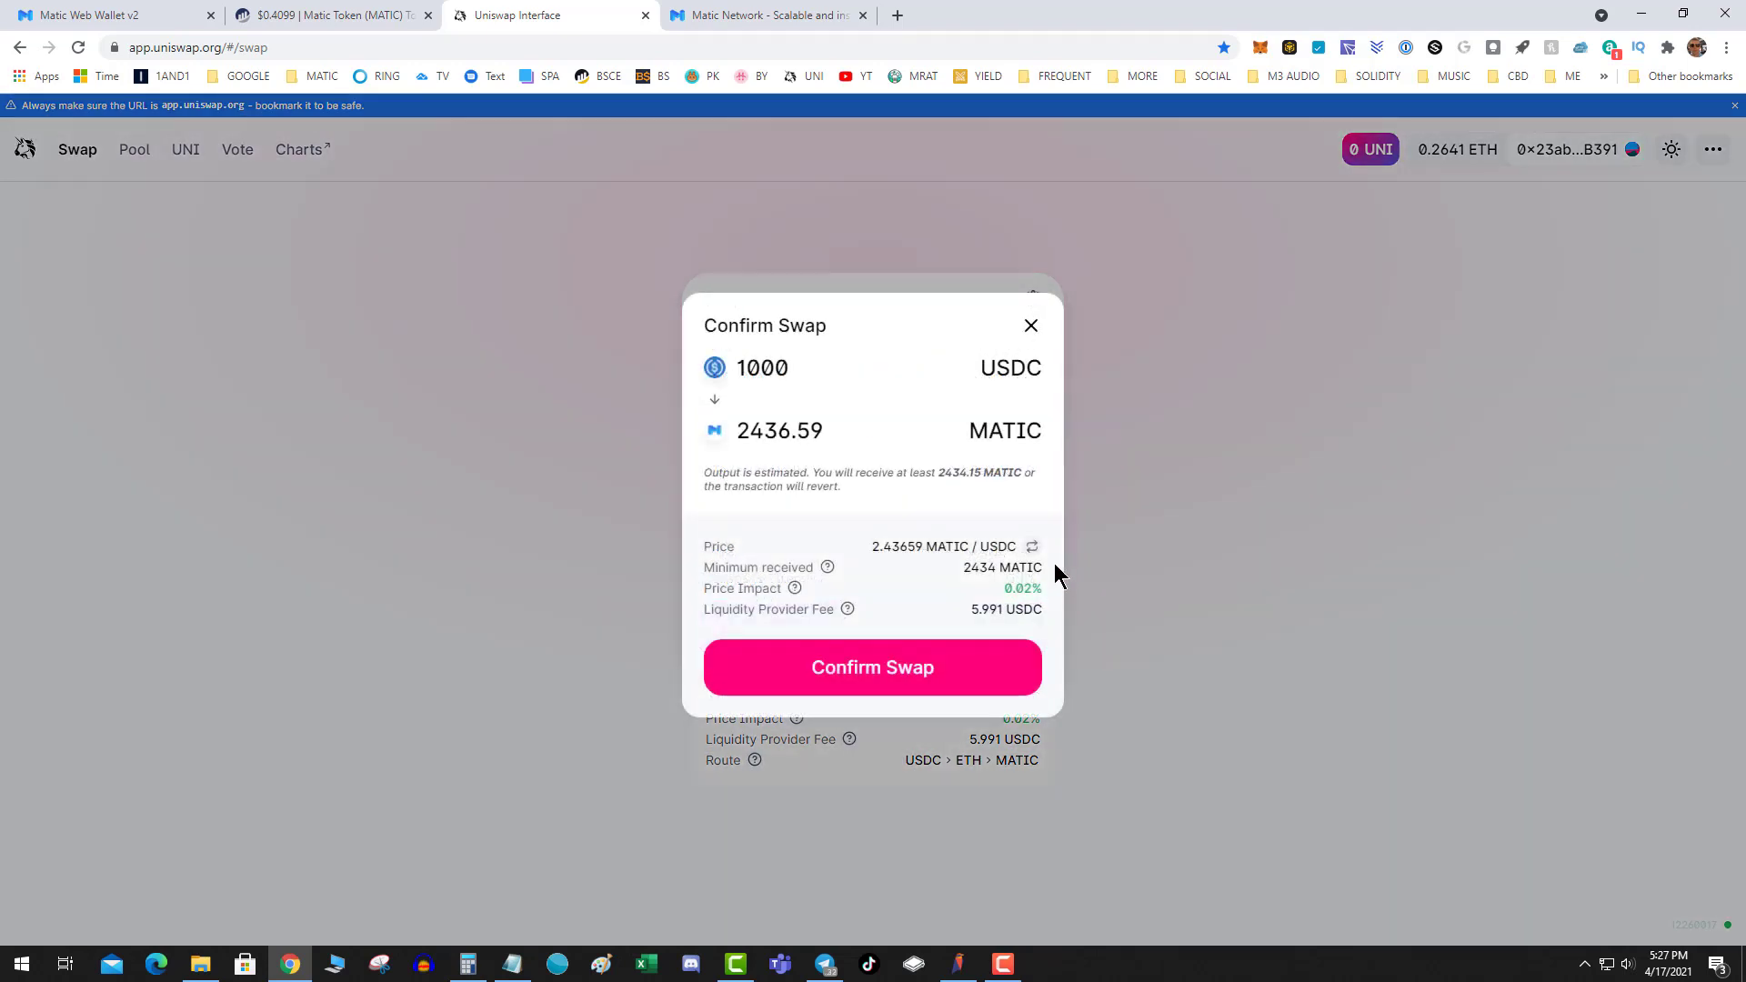
left_click(936, 674)
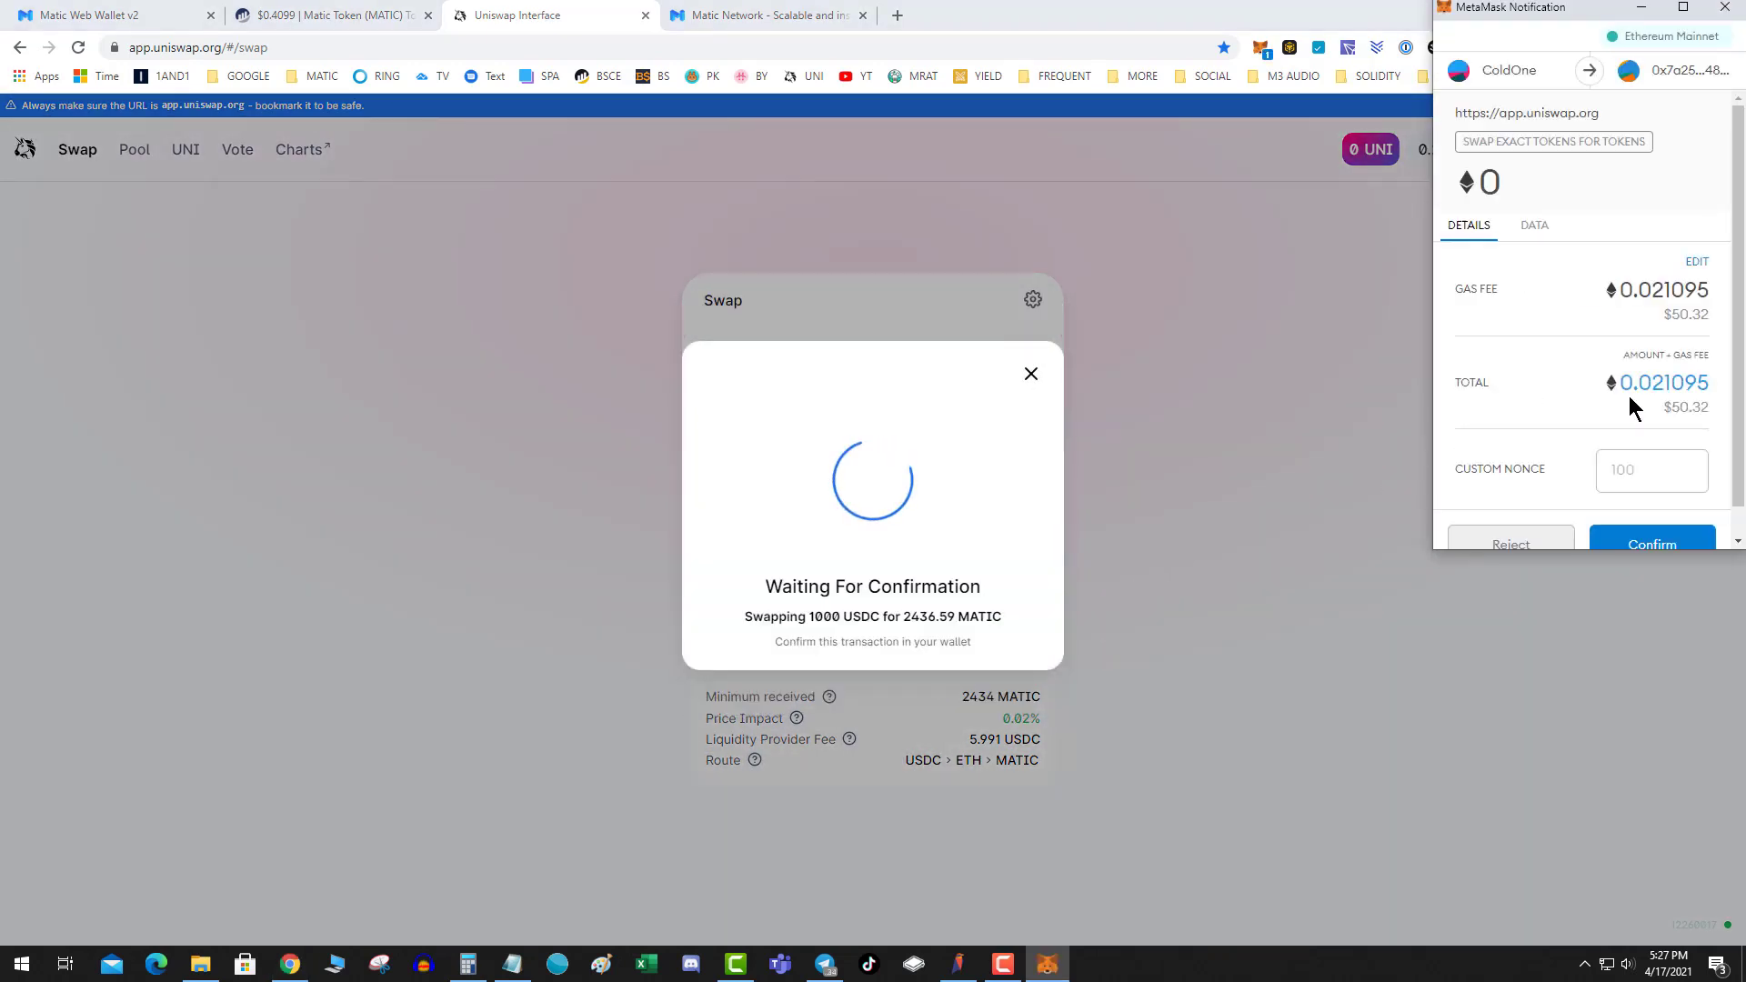
left_click(1696, 262)
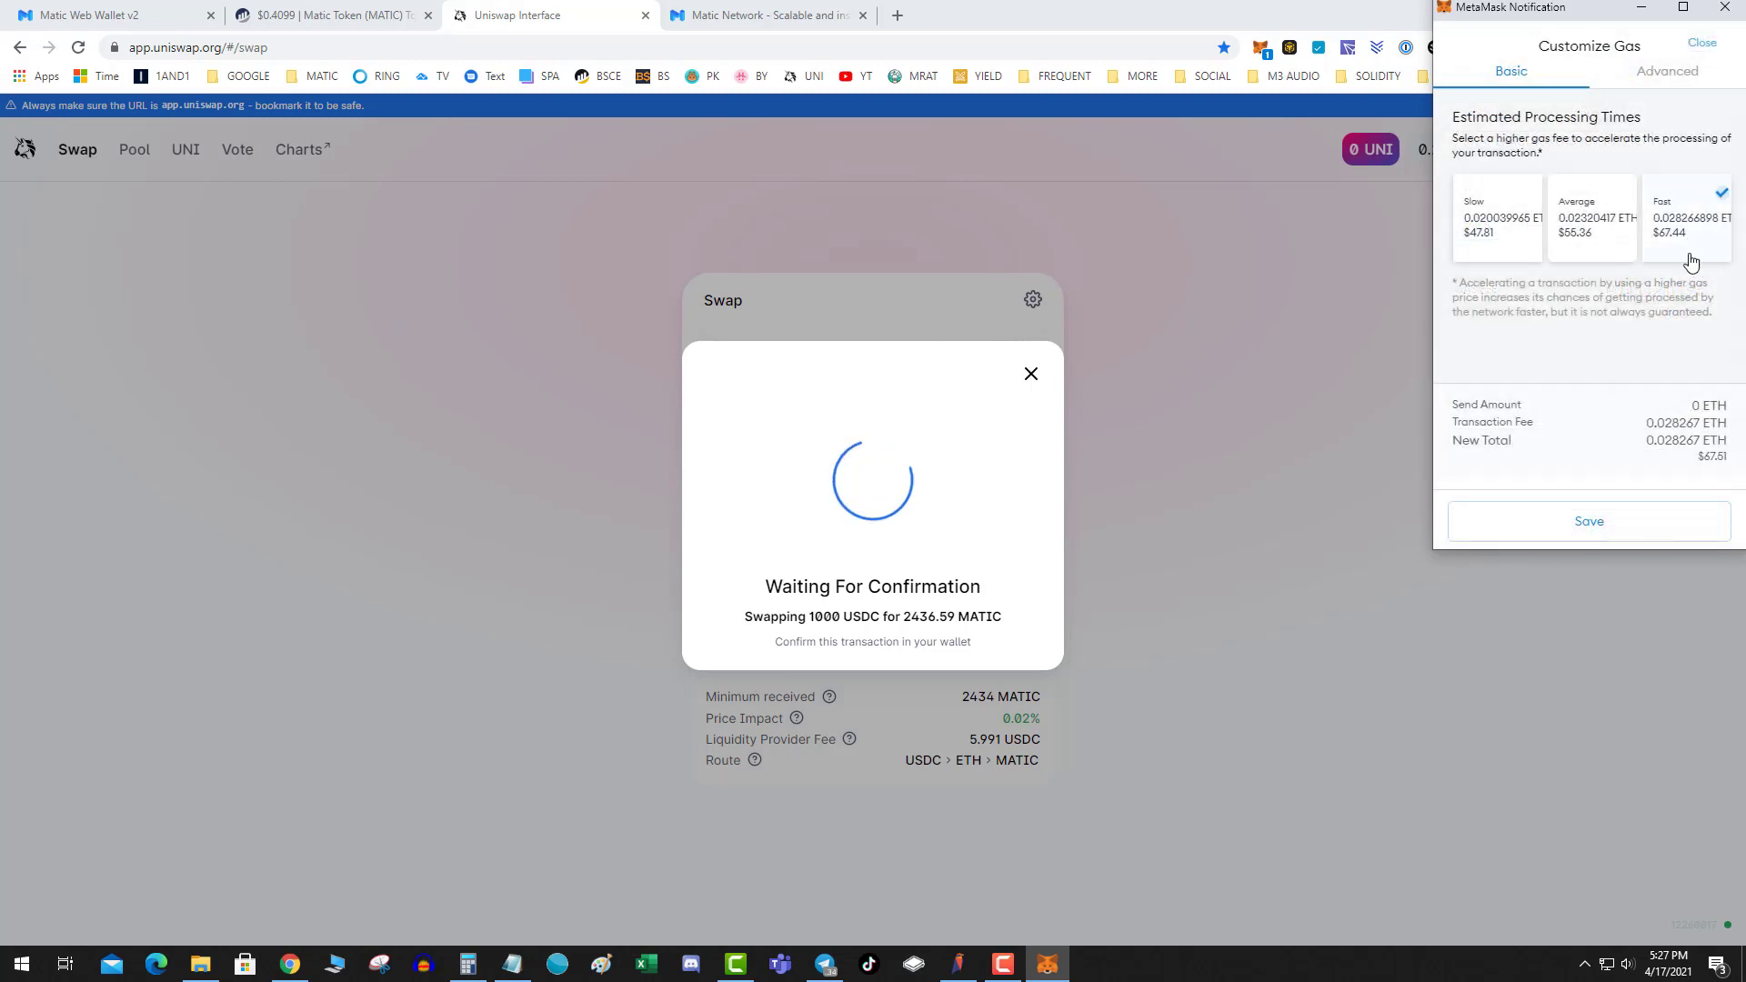
left_click(1590, 522)
left_click(1646, 538)
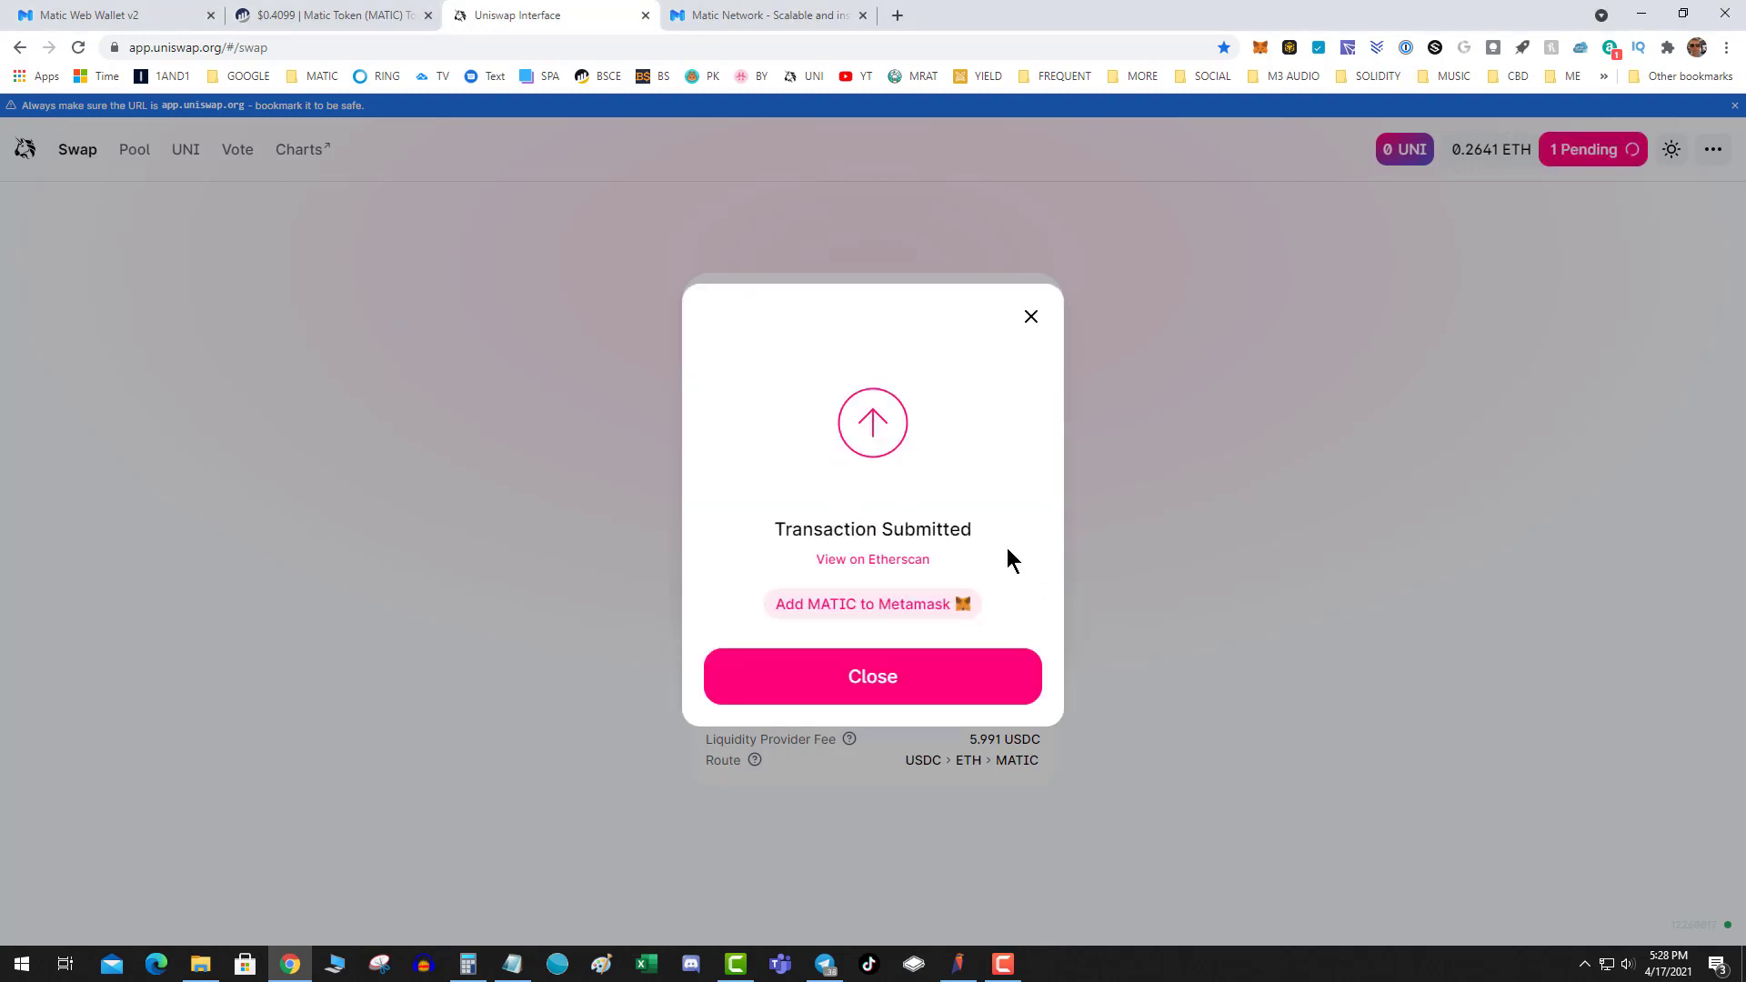
Dismiss the submitted notice, verify the 2436.57 MATIC balance, and reverse the swap direction
left_click(916, 681)
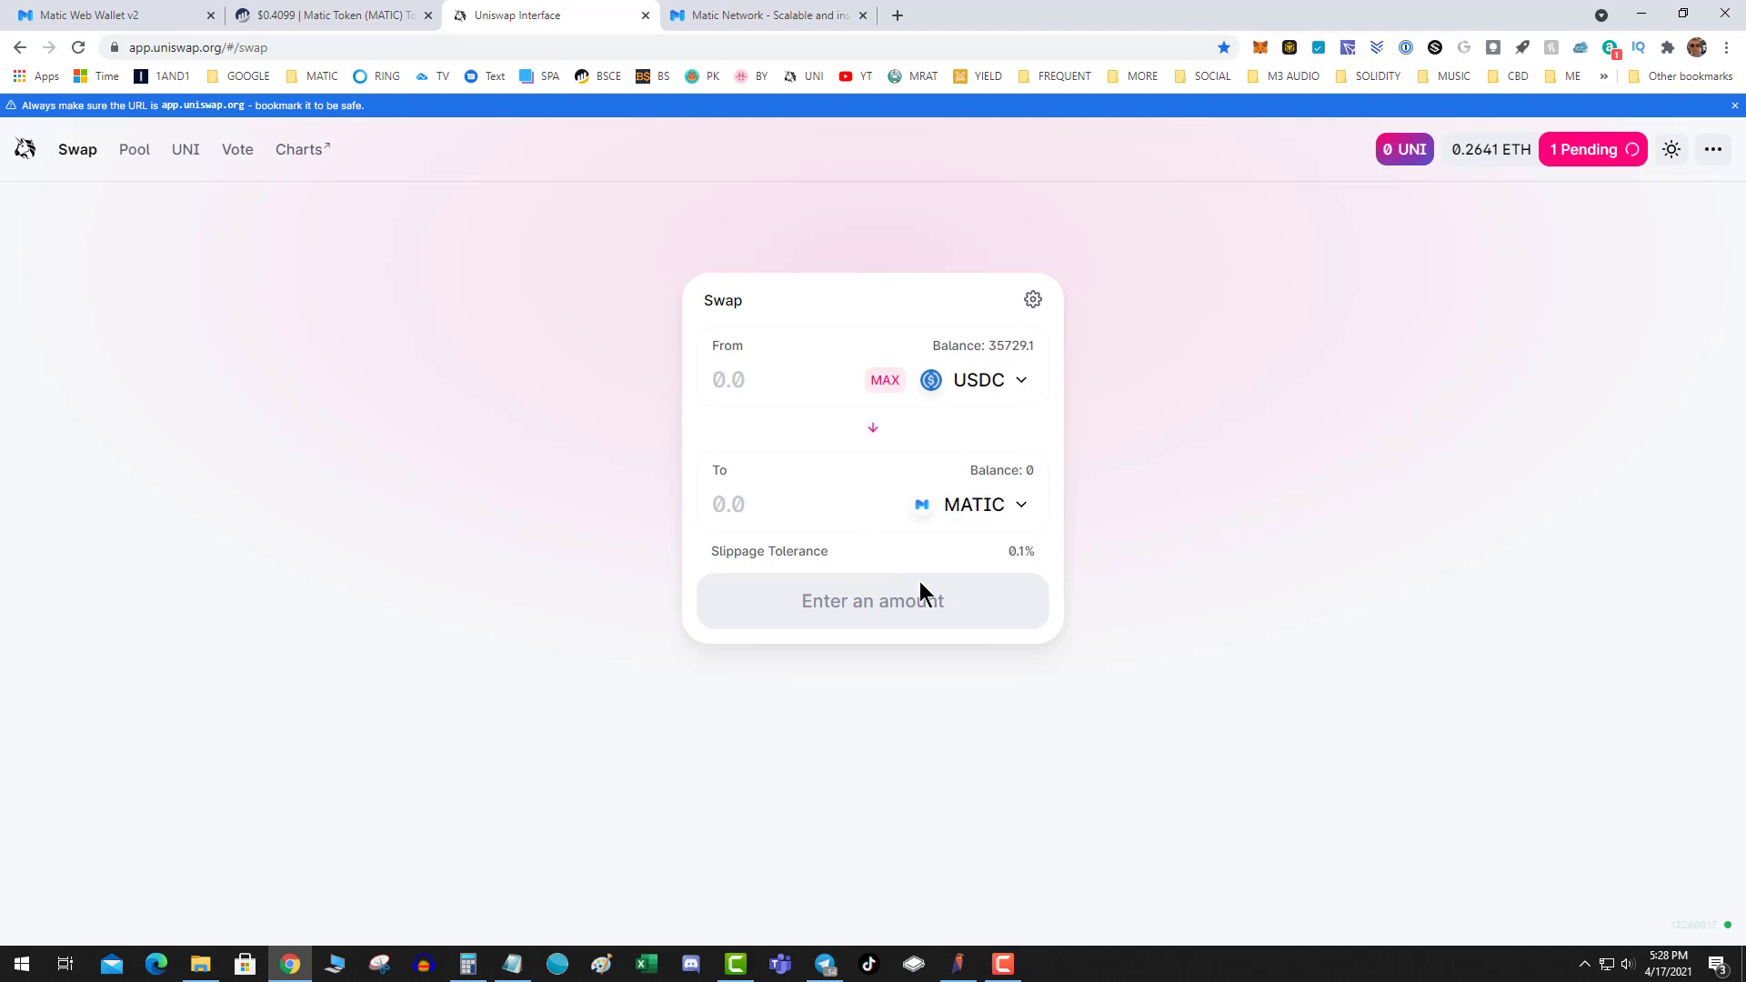
left_click(1262, 45)
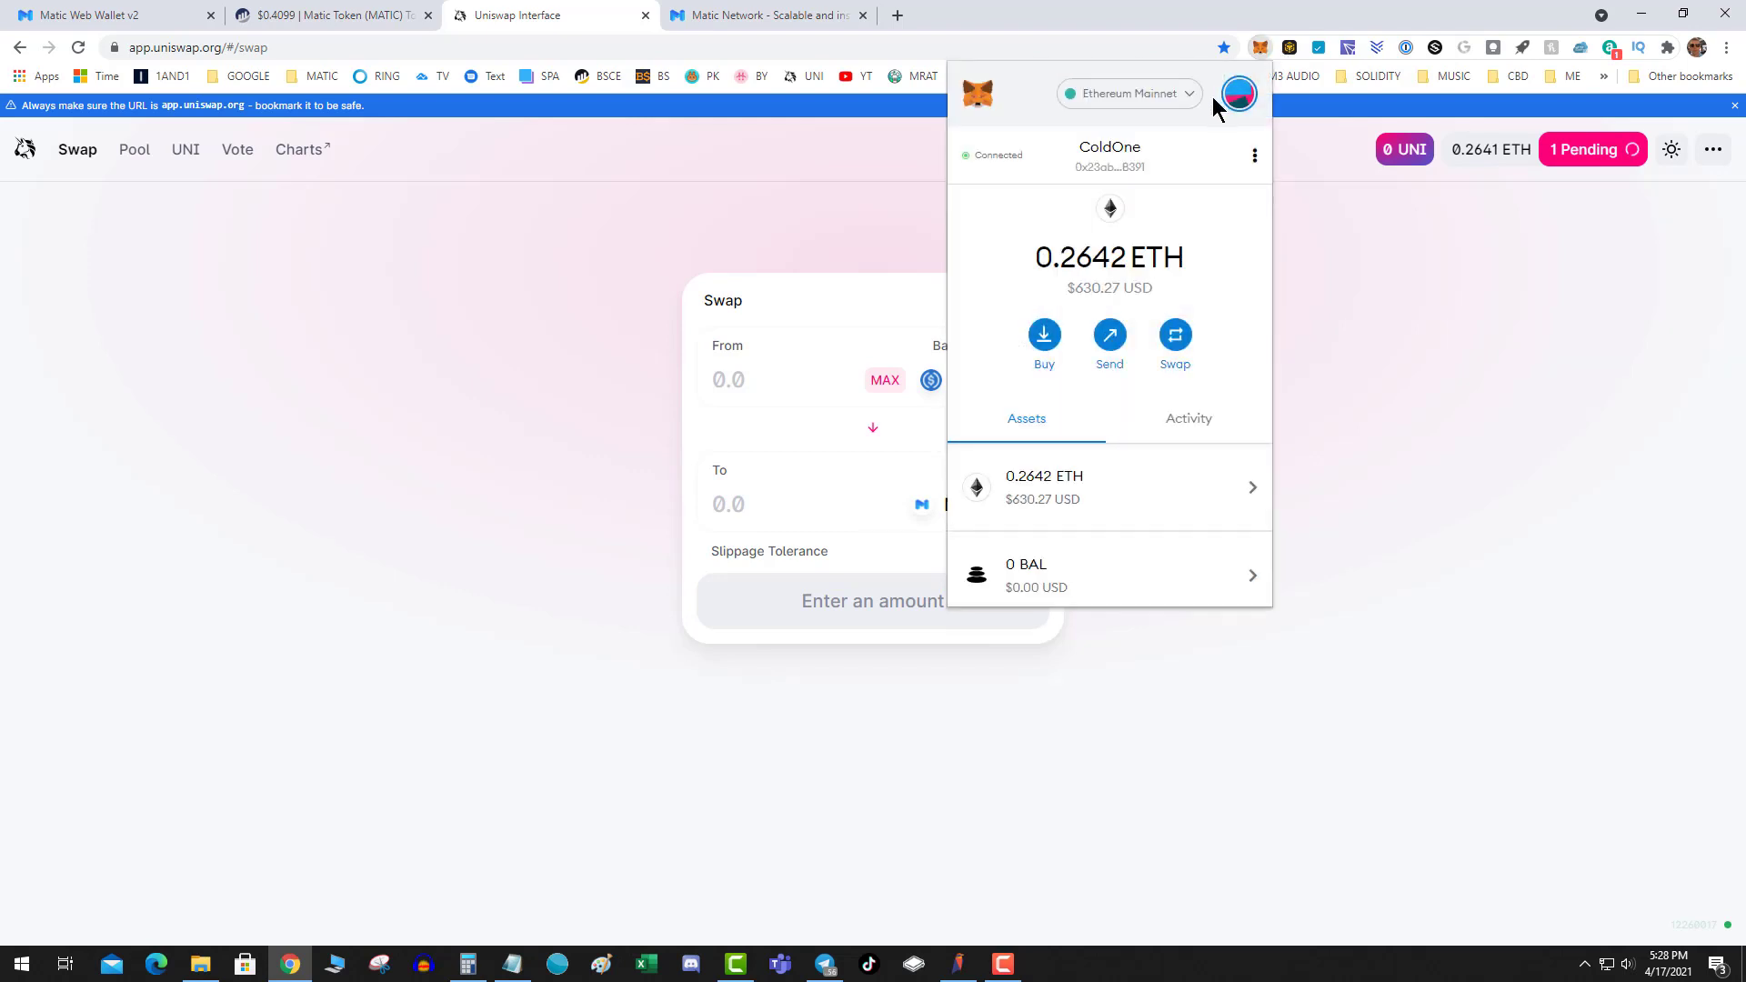
left_click(1354, 238)
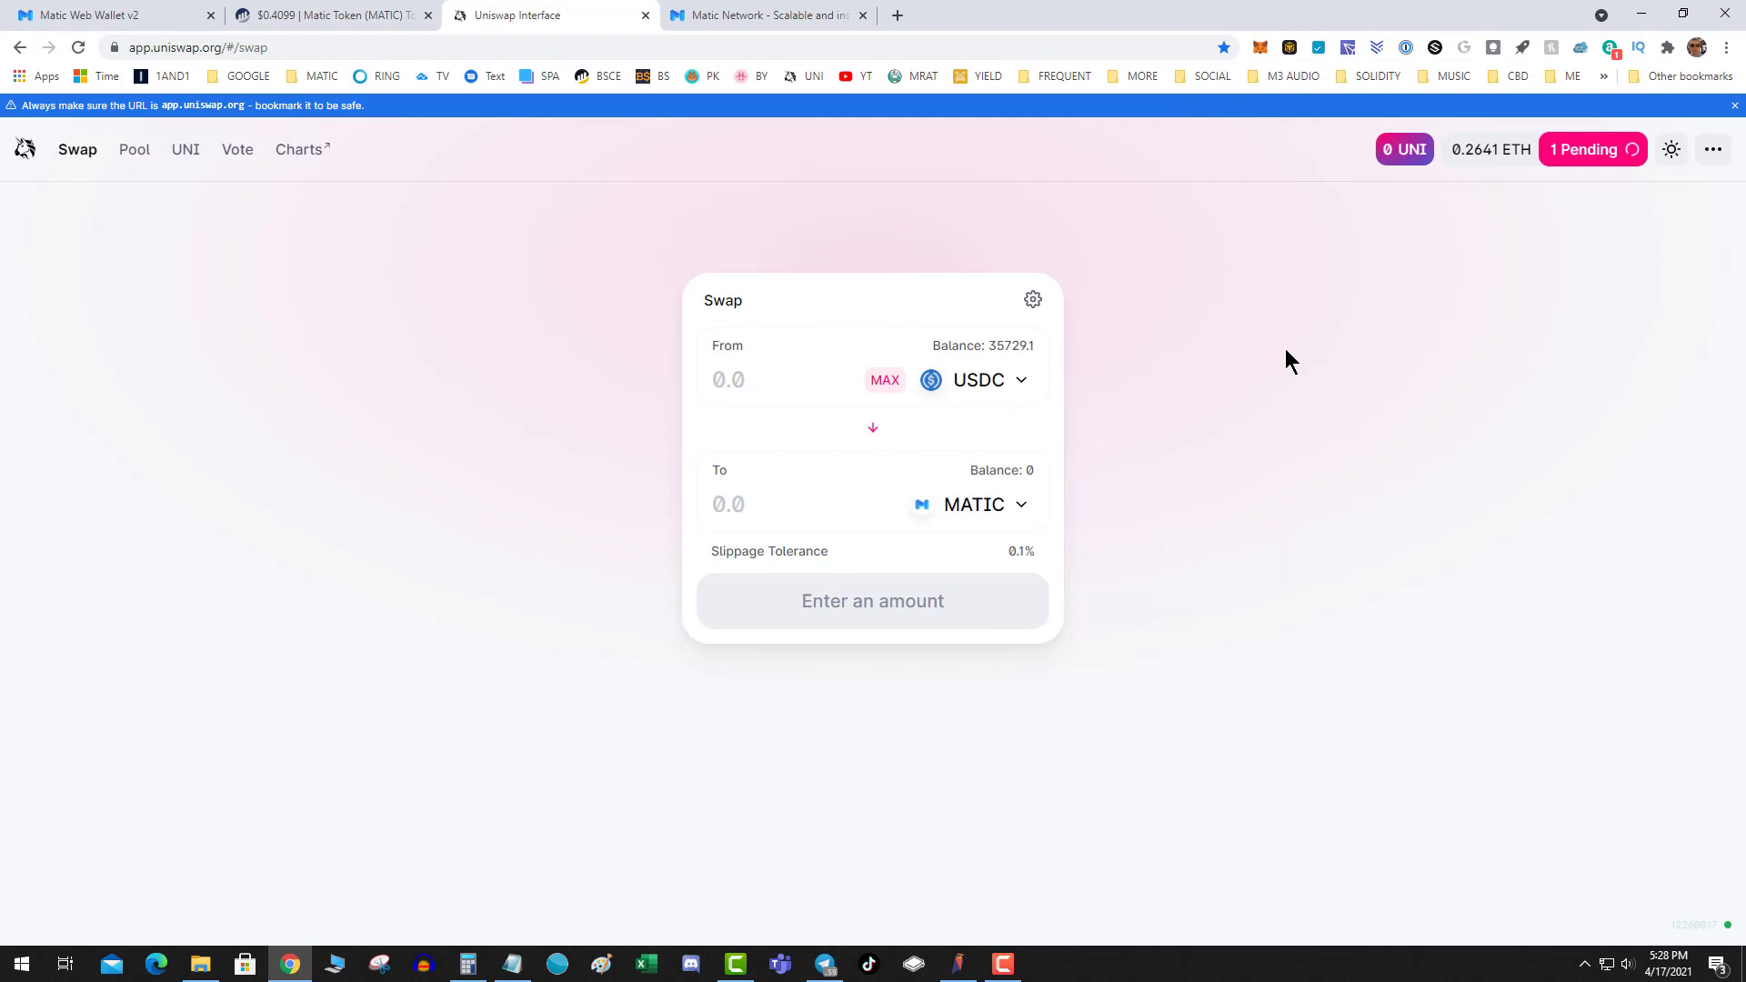
left_click(874, 431)
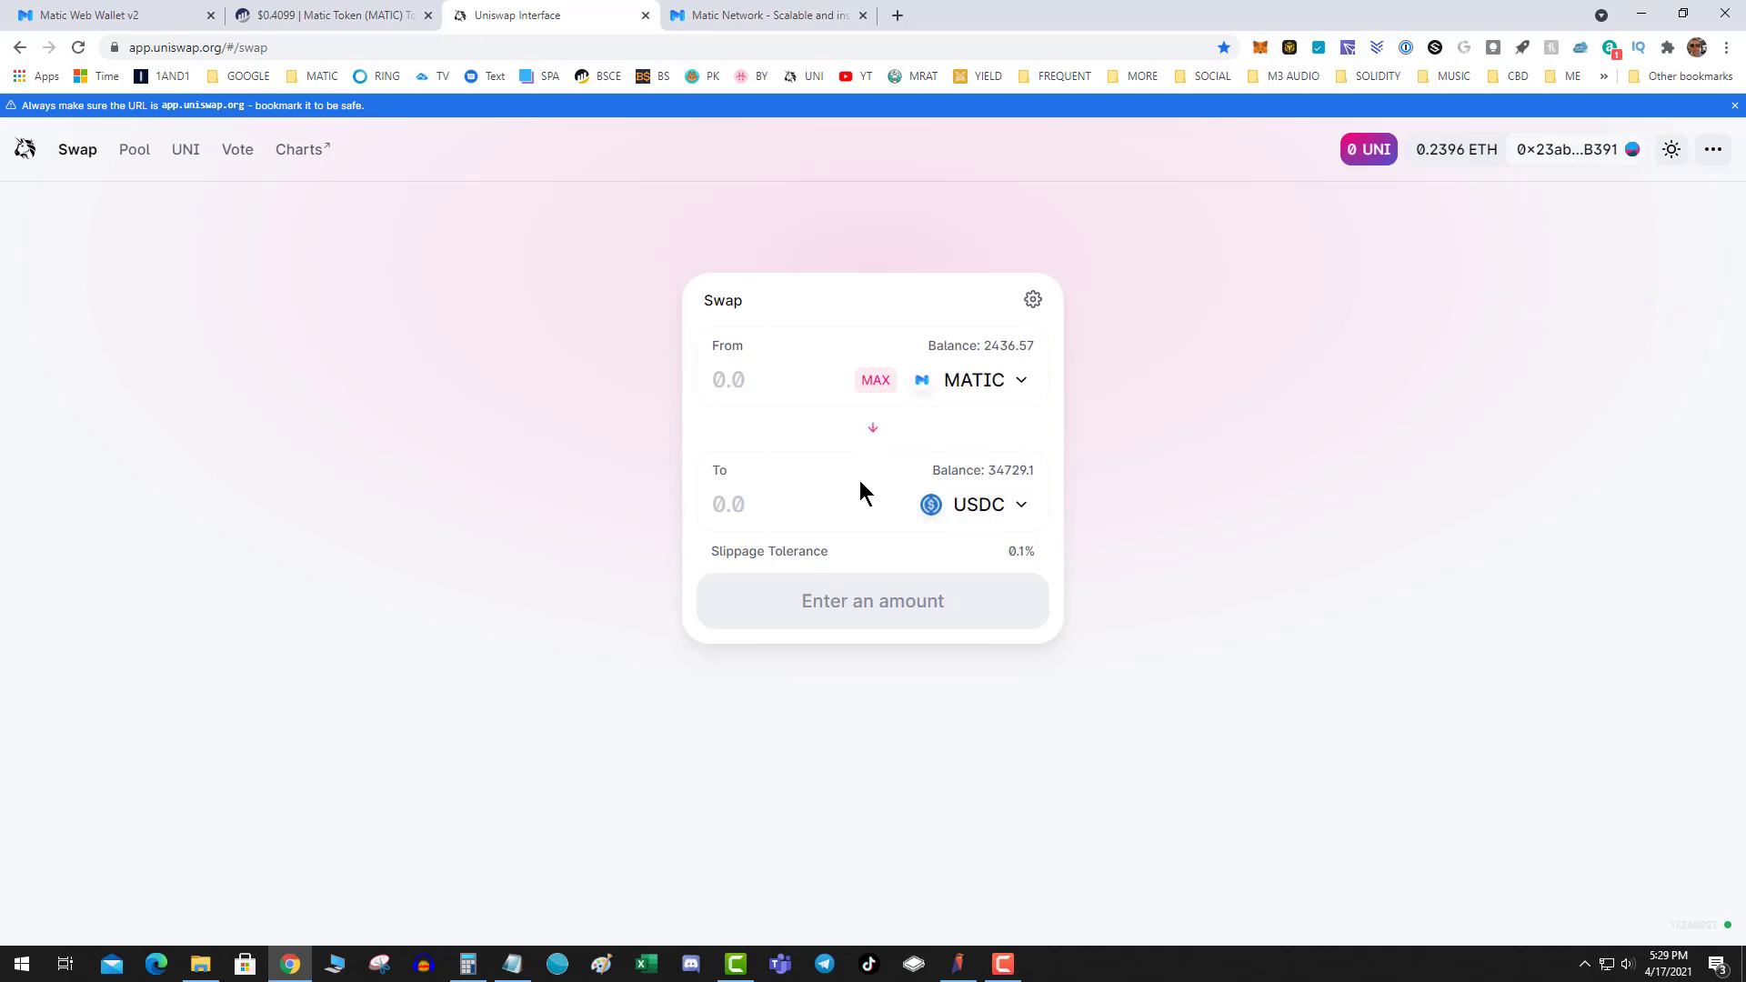
left_click(1261, 47)
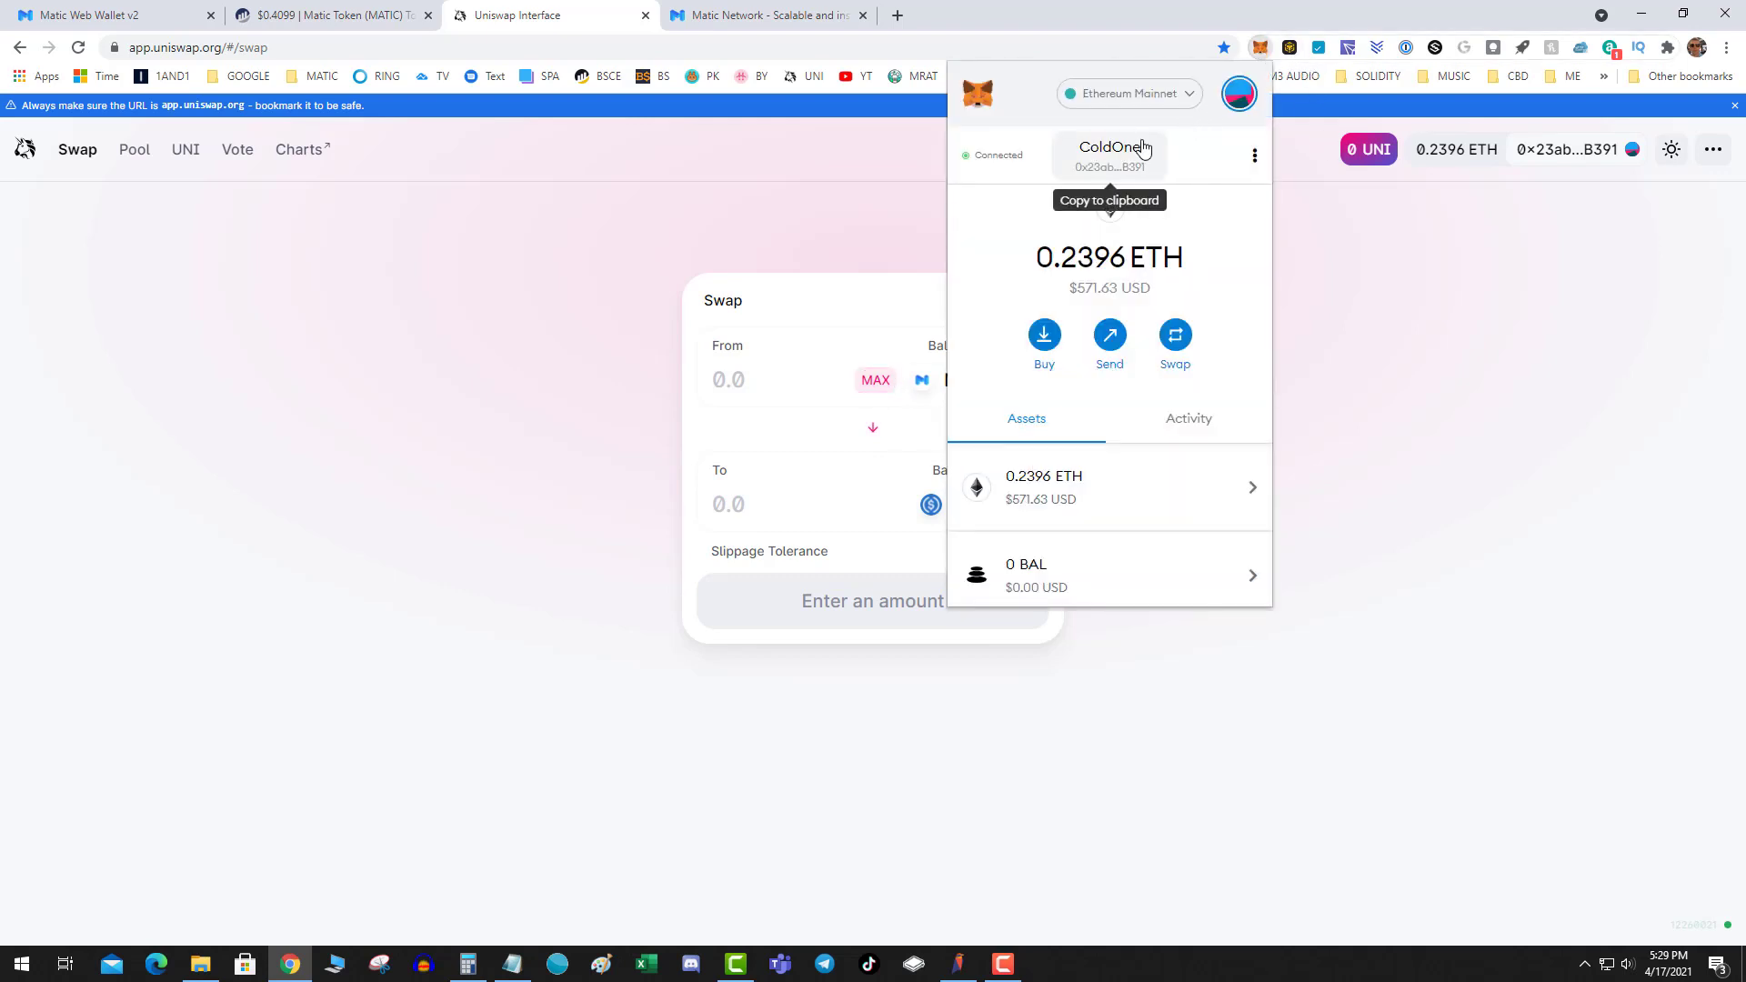
left_click(686, 205)
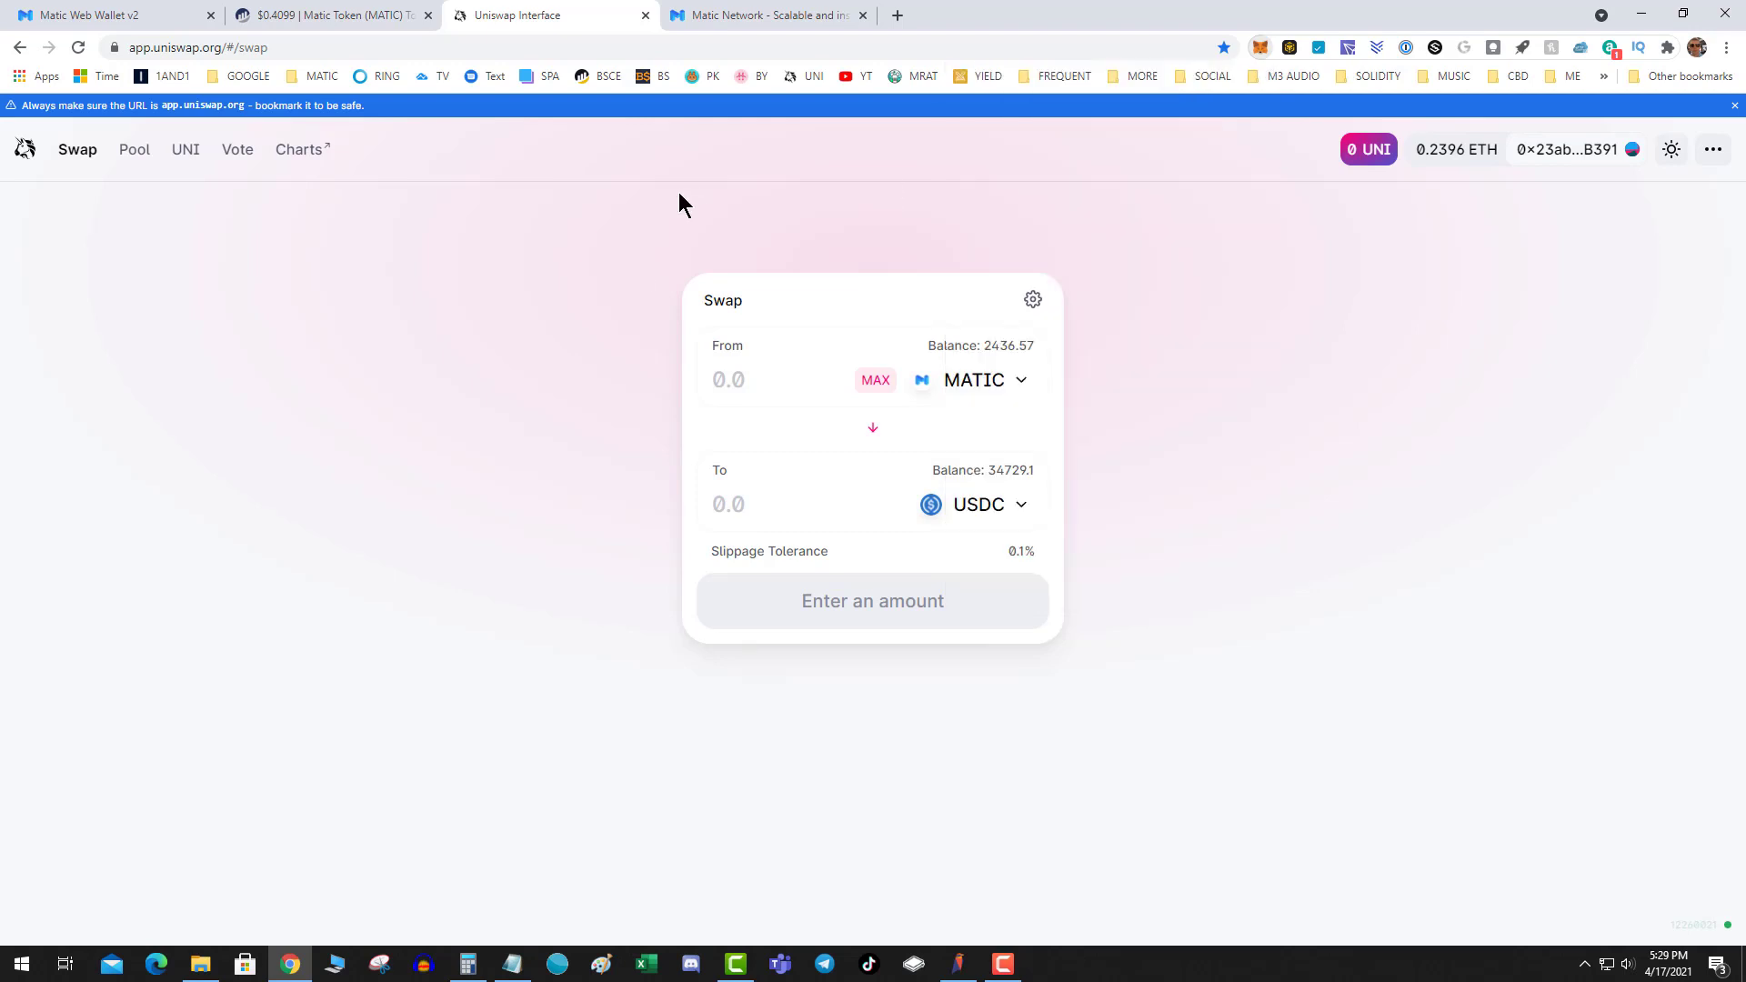
Open Matic Bridge from the Apps menu and select Matic Token to bridge
left_click(95, 25)
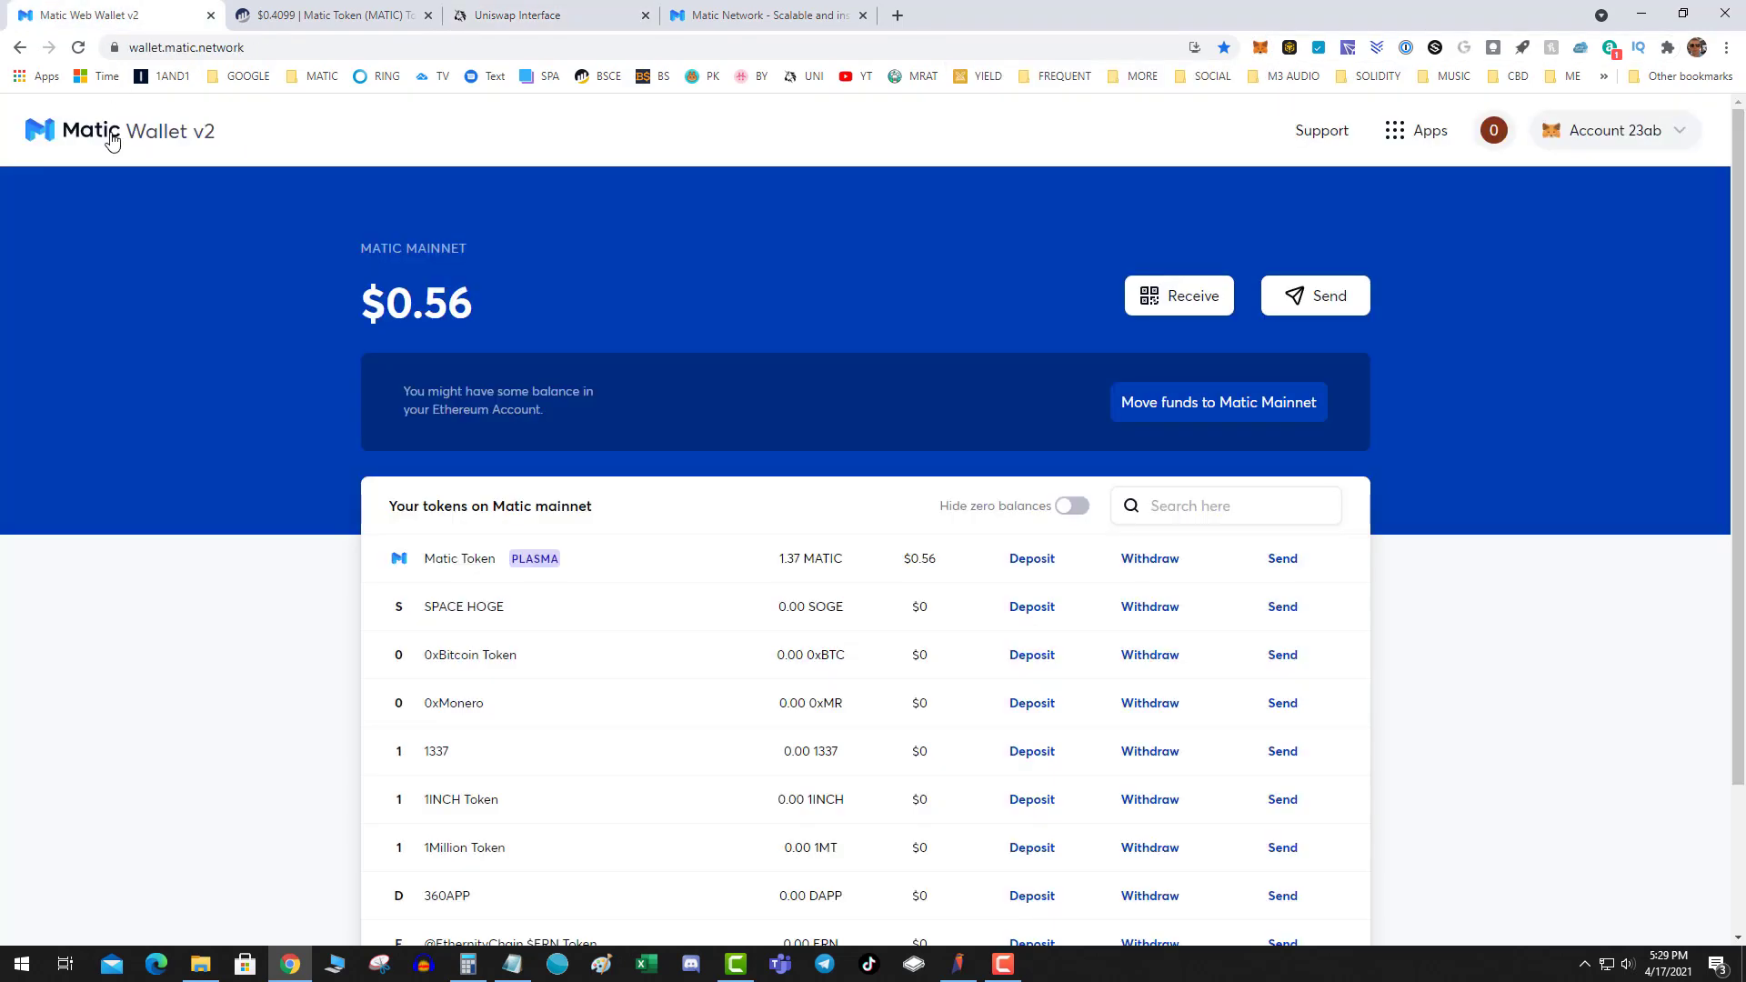
left_click(1420, 137)
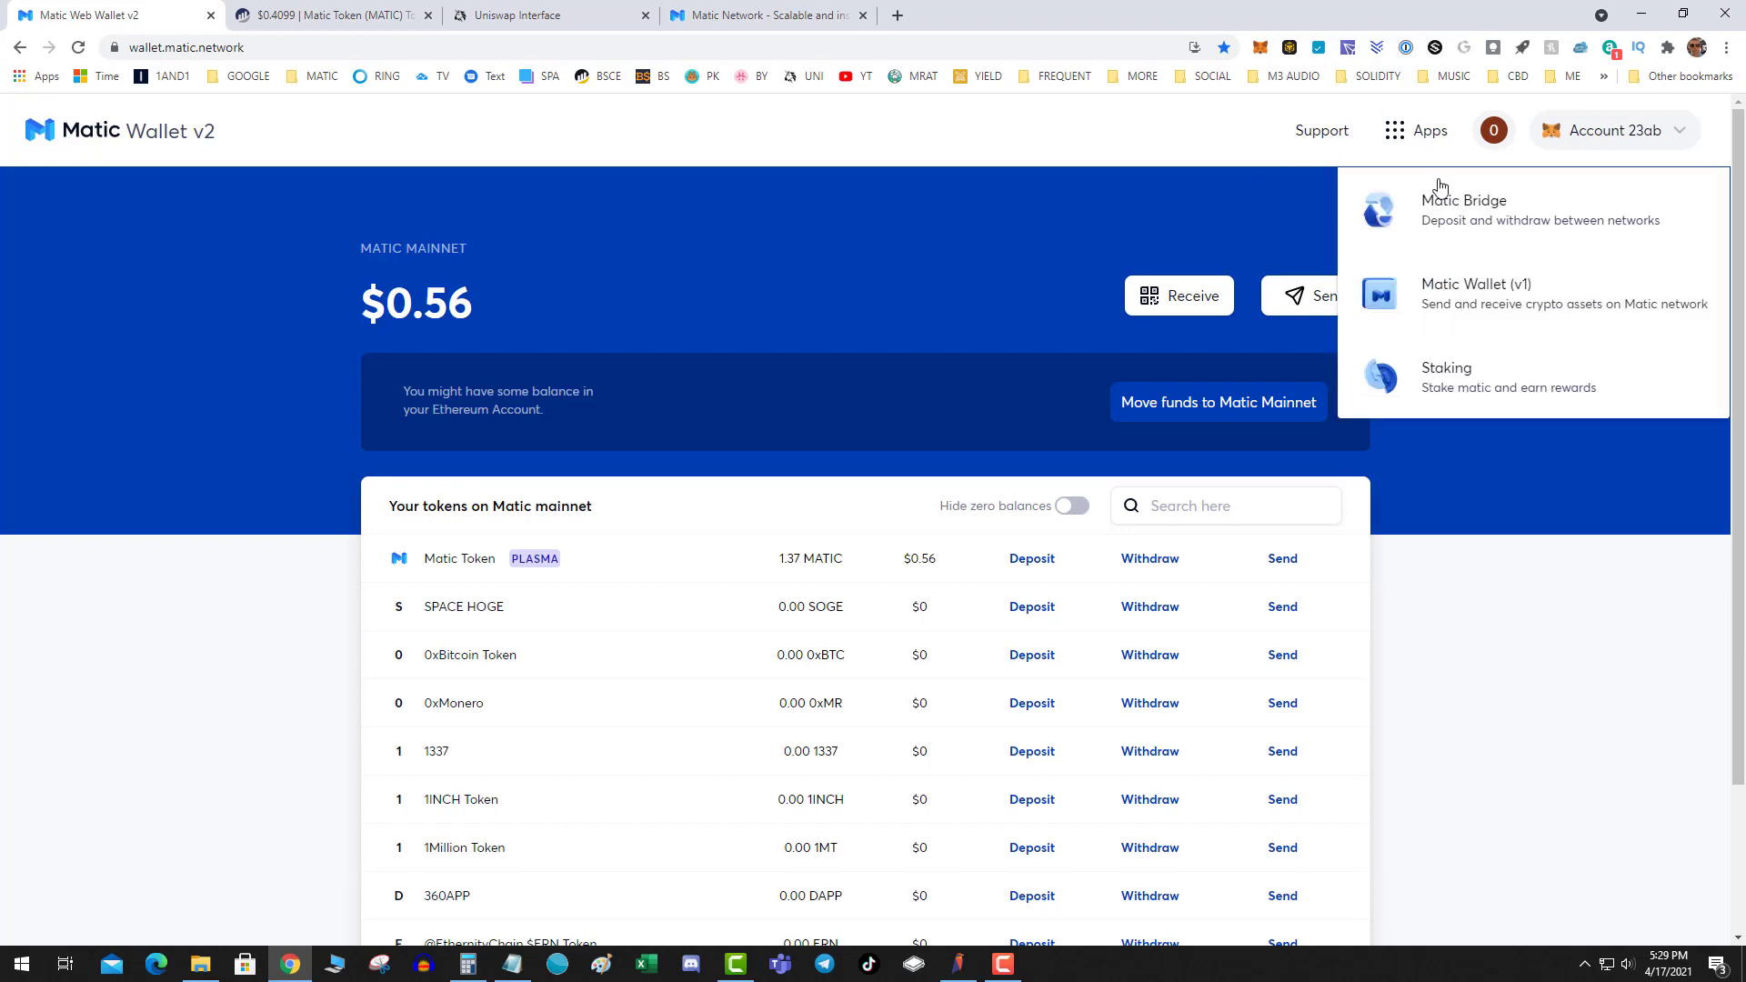
left_click(1445, 231)
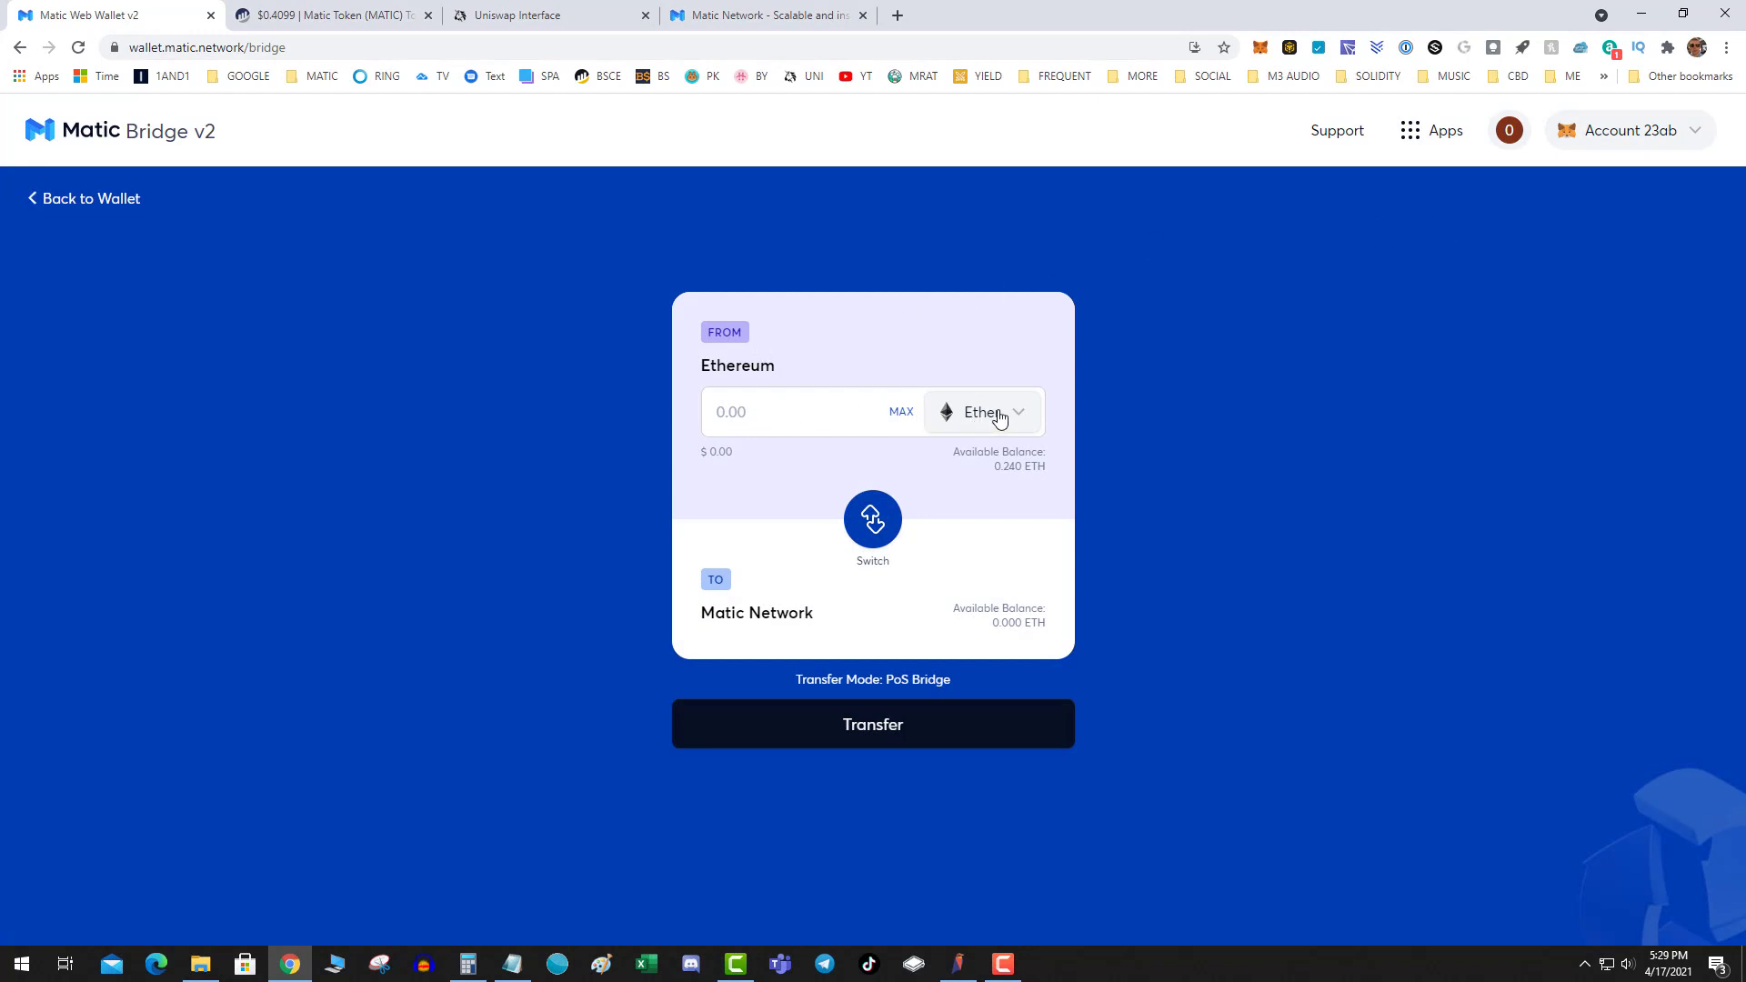
left_click(1000, 416)
left_click(798, 670)
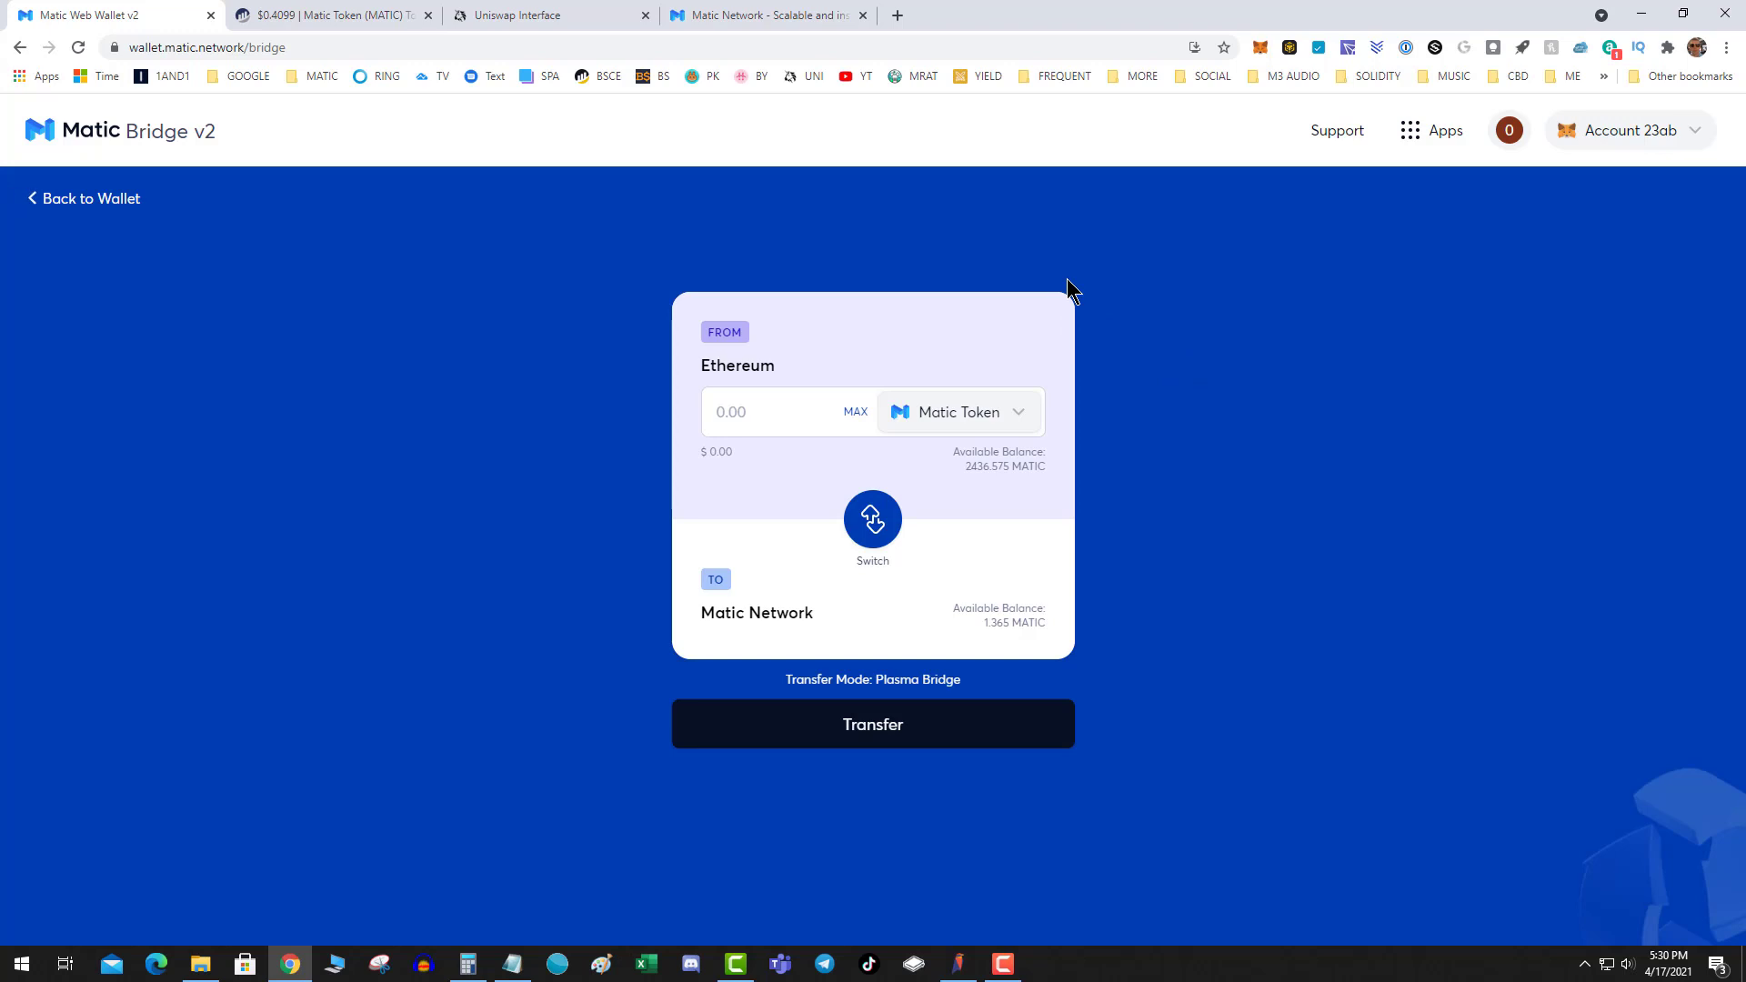
Transfer the full 2436.575 MATIC balance, accepting the notice, overview and confirmation screens
left_click(857, 414)
left_click(873, 725)
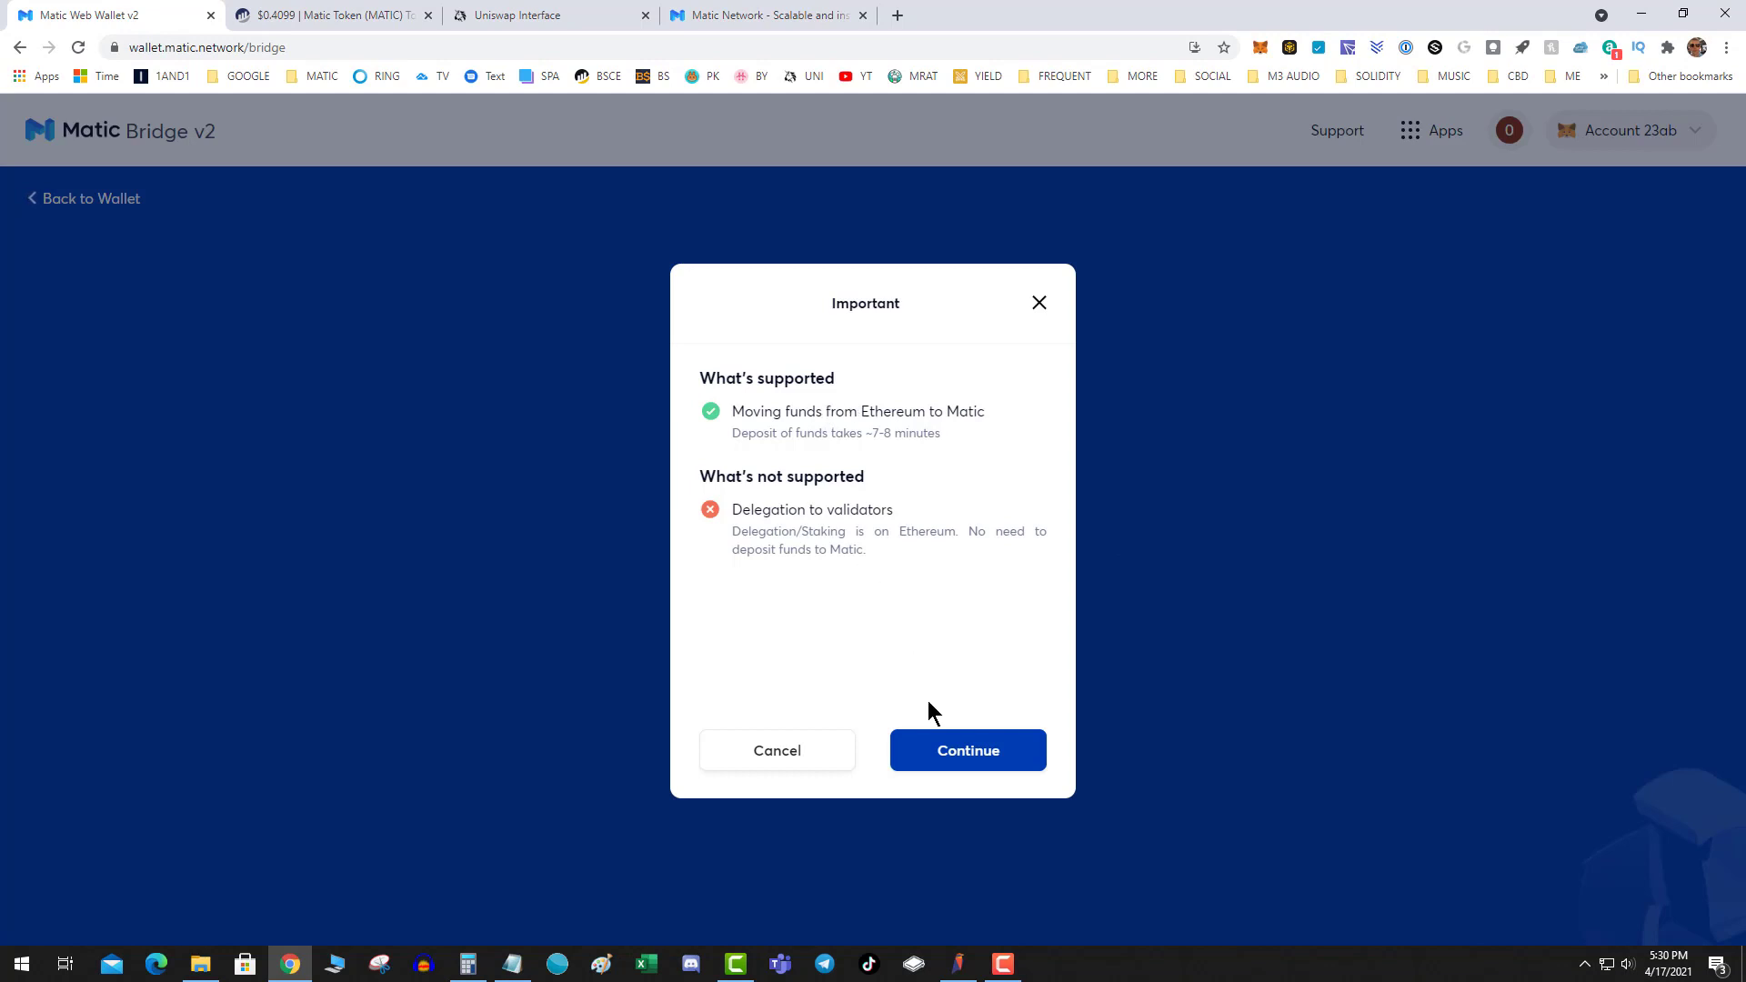
left_click(957, 756)
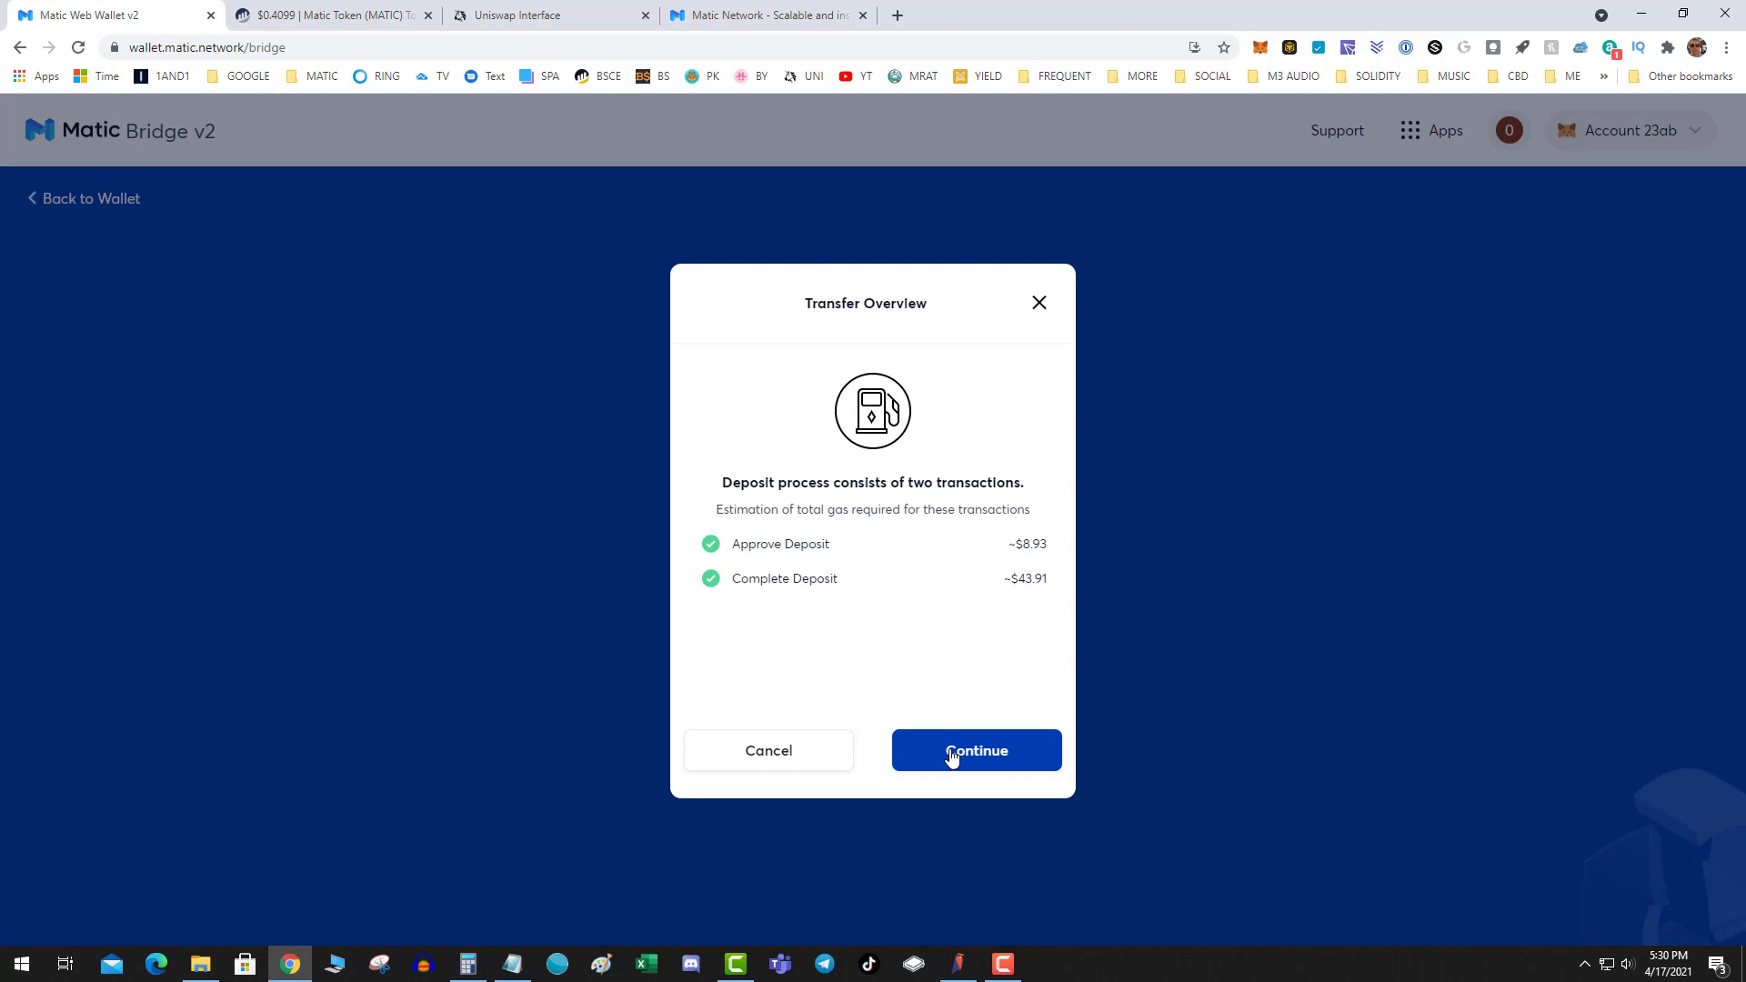
left_click(952, 756)
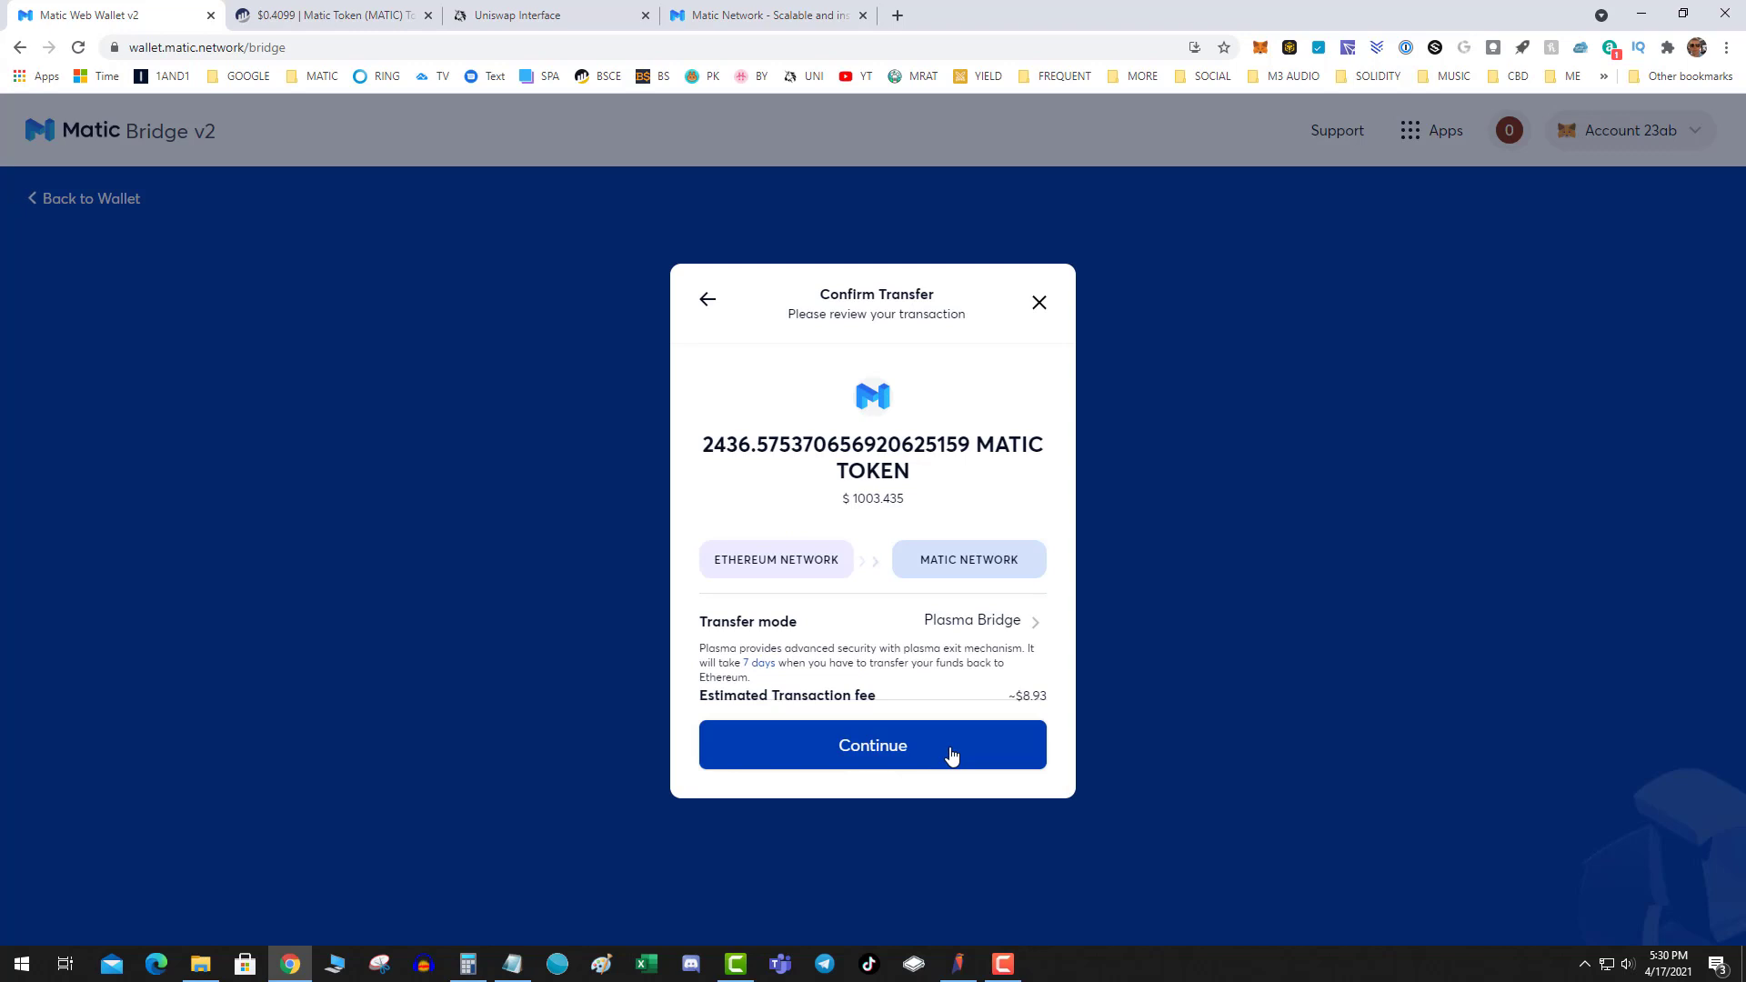
left_click(953, 756)
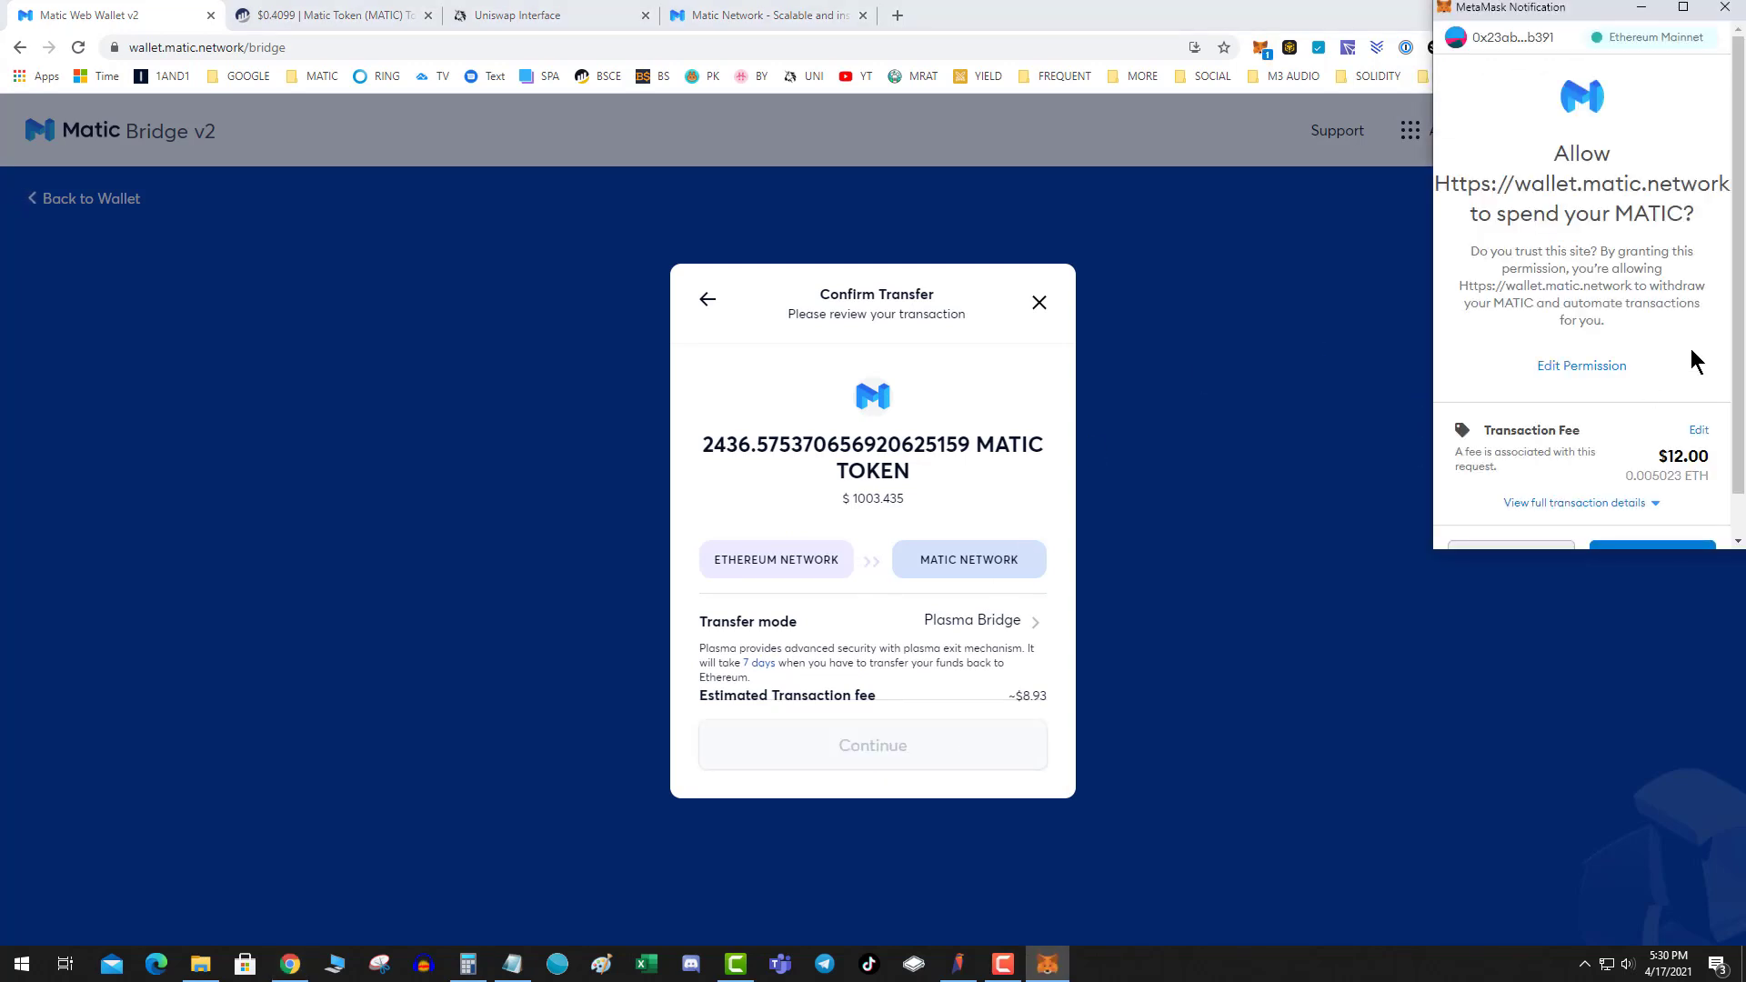
Approve MATIC spending in MetaMask using the Fast gas fee
left_click(1698, 430)
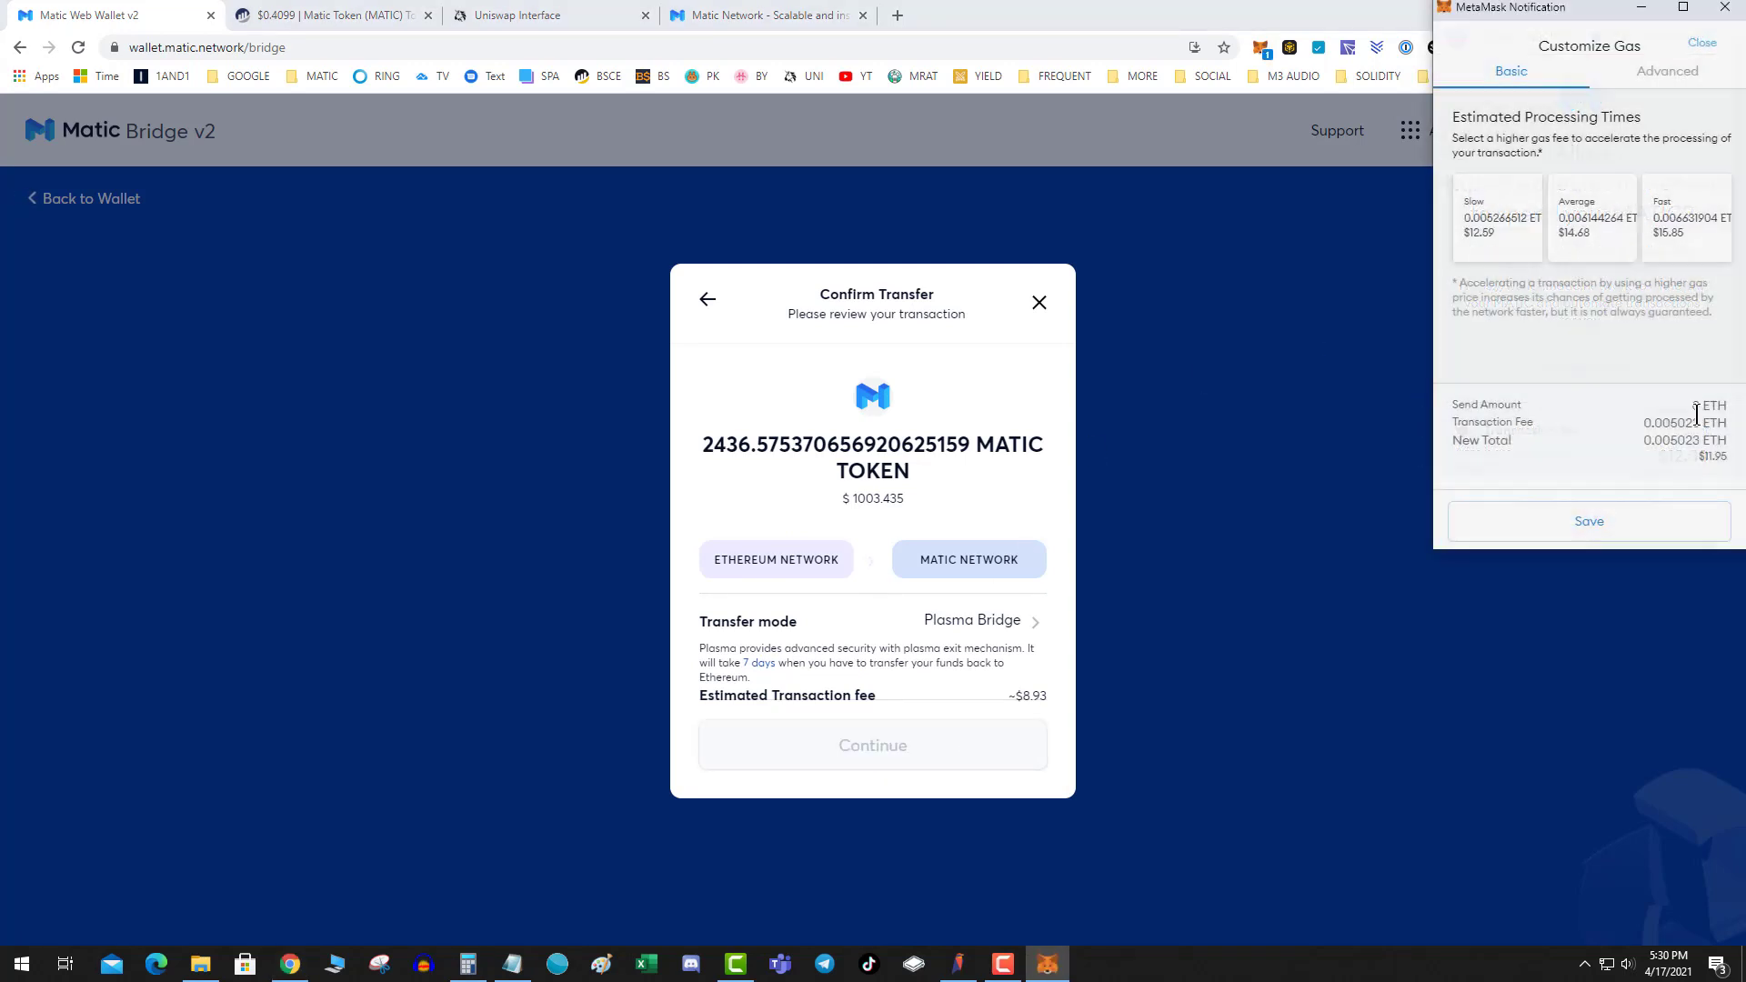
left_click(1690, 216)
left_click(1627, 520)
scroll(1646, 526, "down", 1)
left_click(1652, 522)
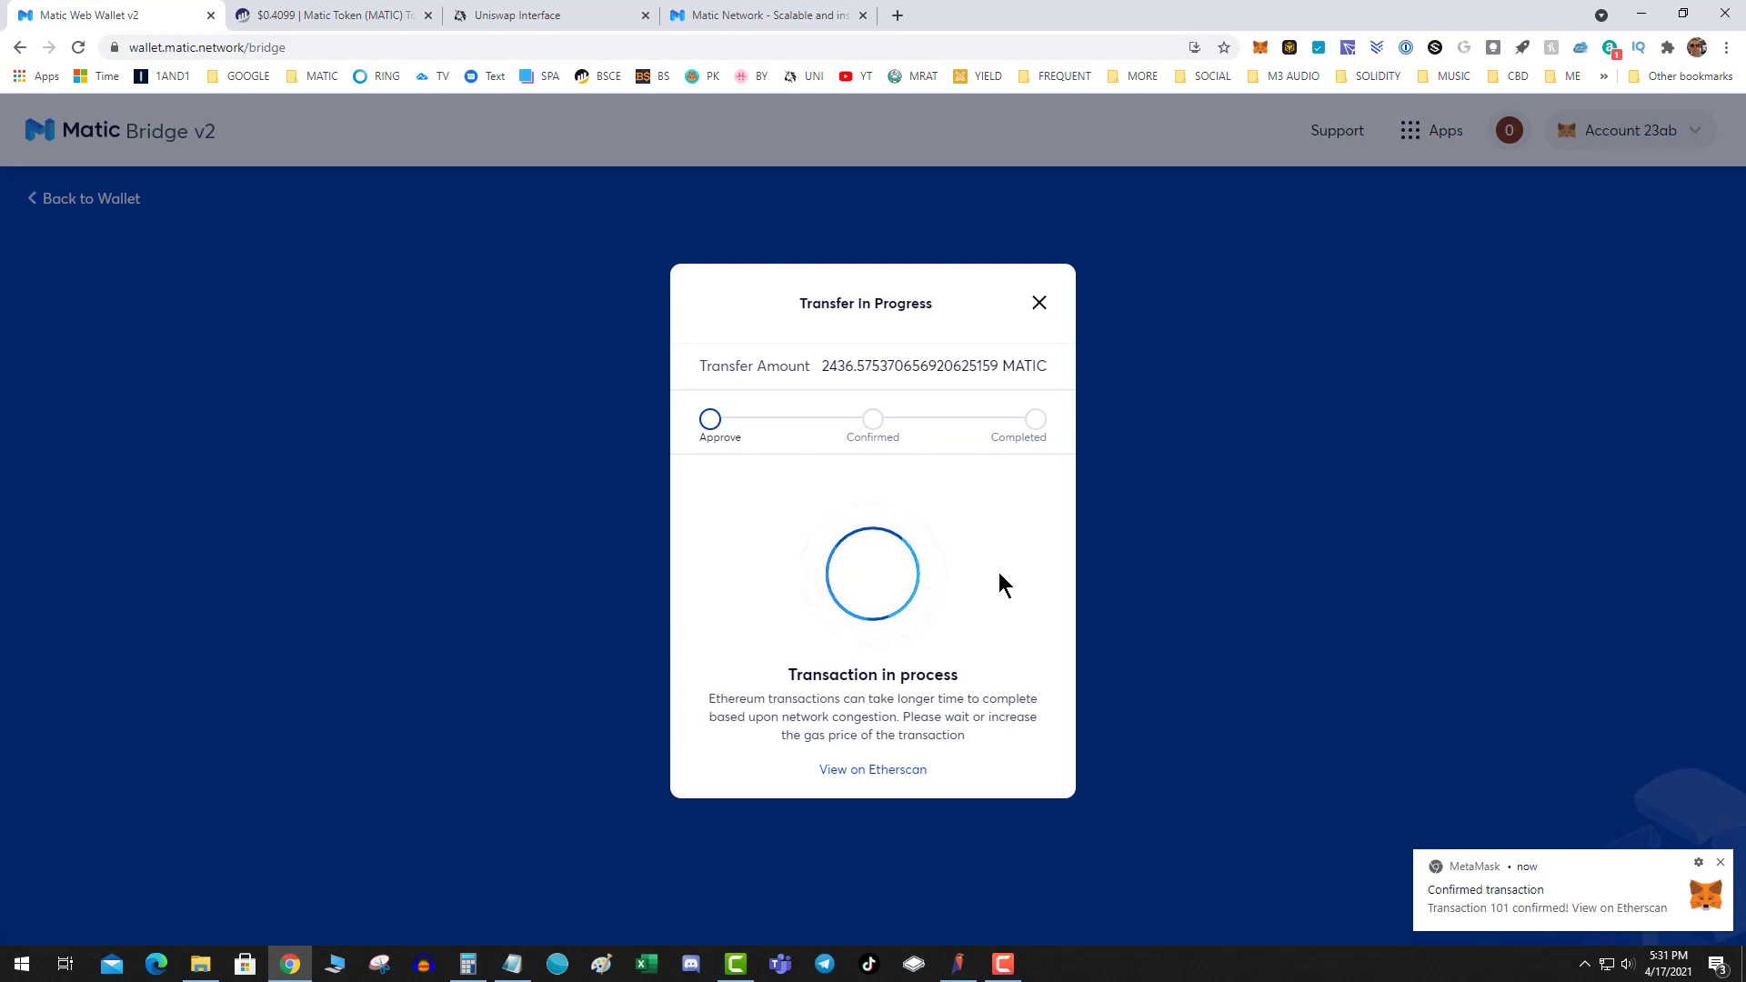
Continue to Confirm the Deposit and approve it in MetaMask with the faster 0.021961 ETH gas fee
left_click(915, 744)
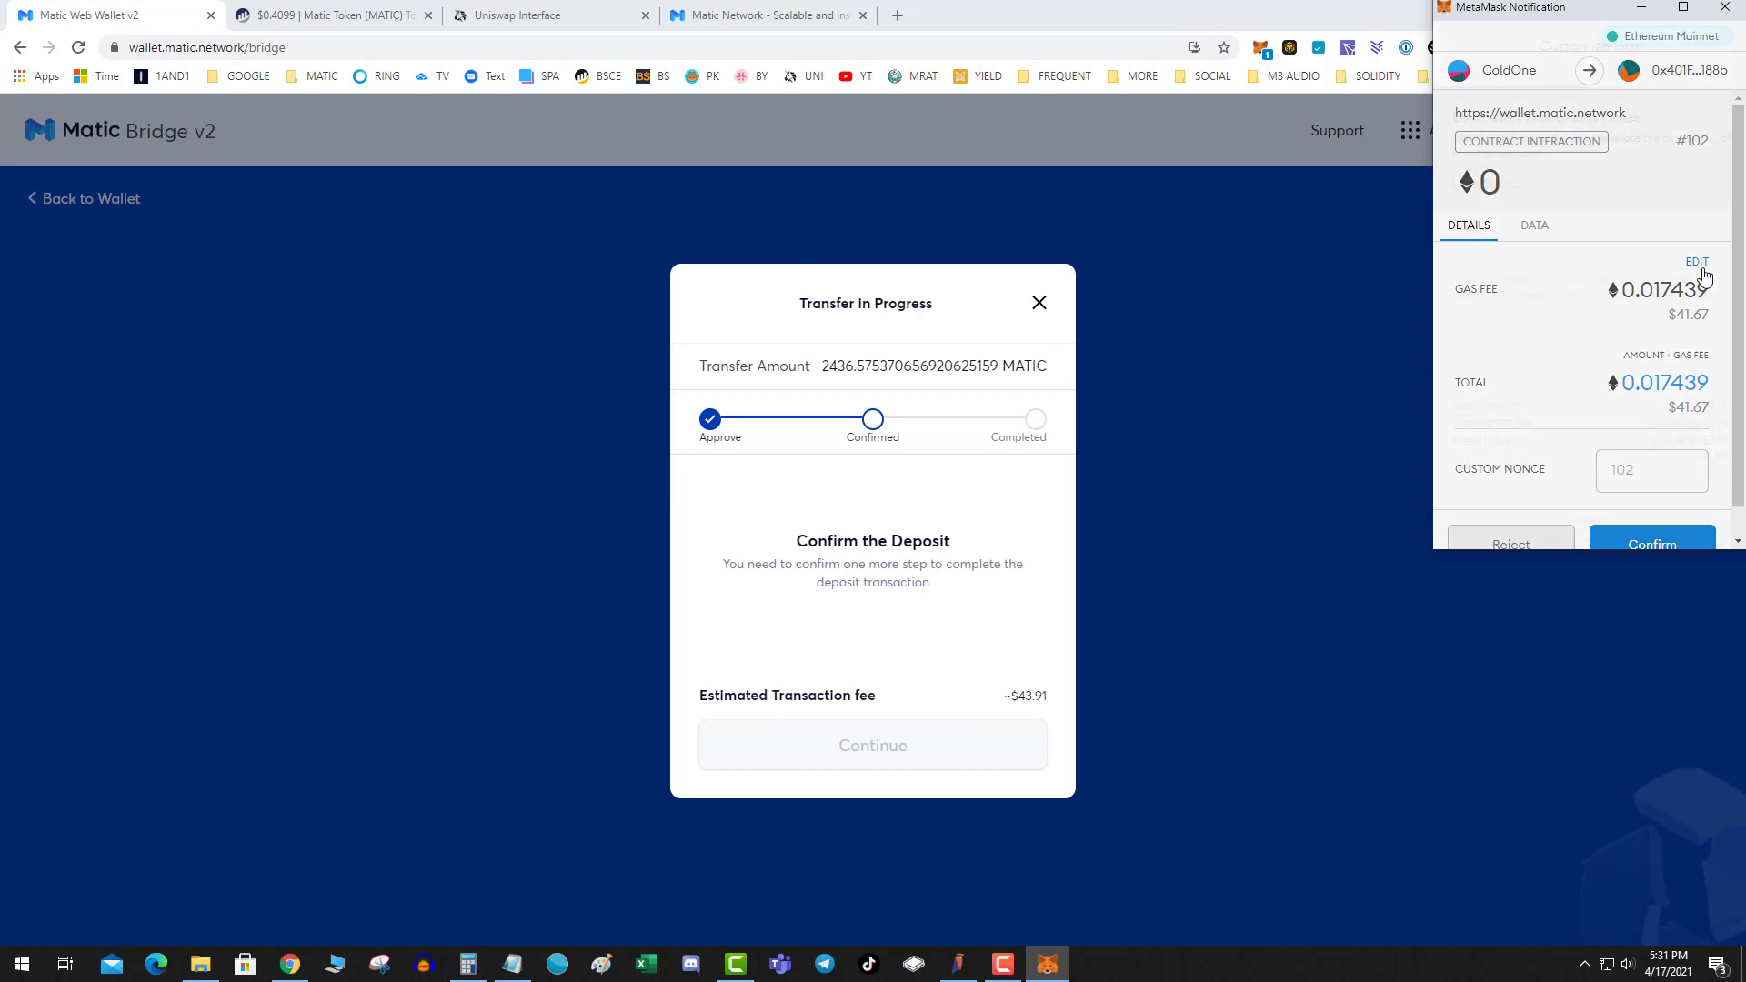
left_click(1698, 262)
left_click(1665, 223)
left_click(1598, 518)
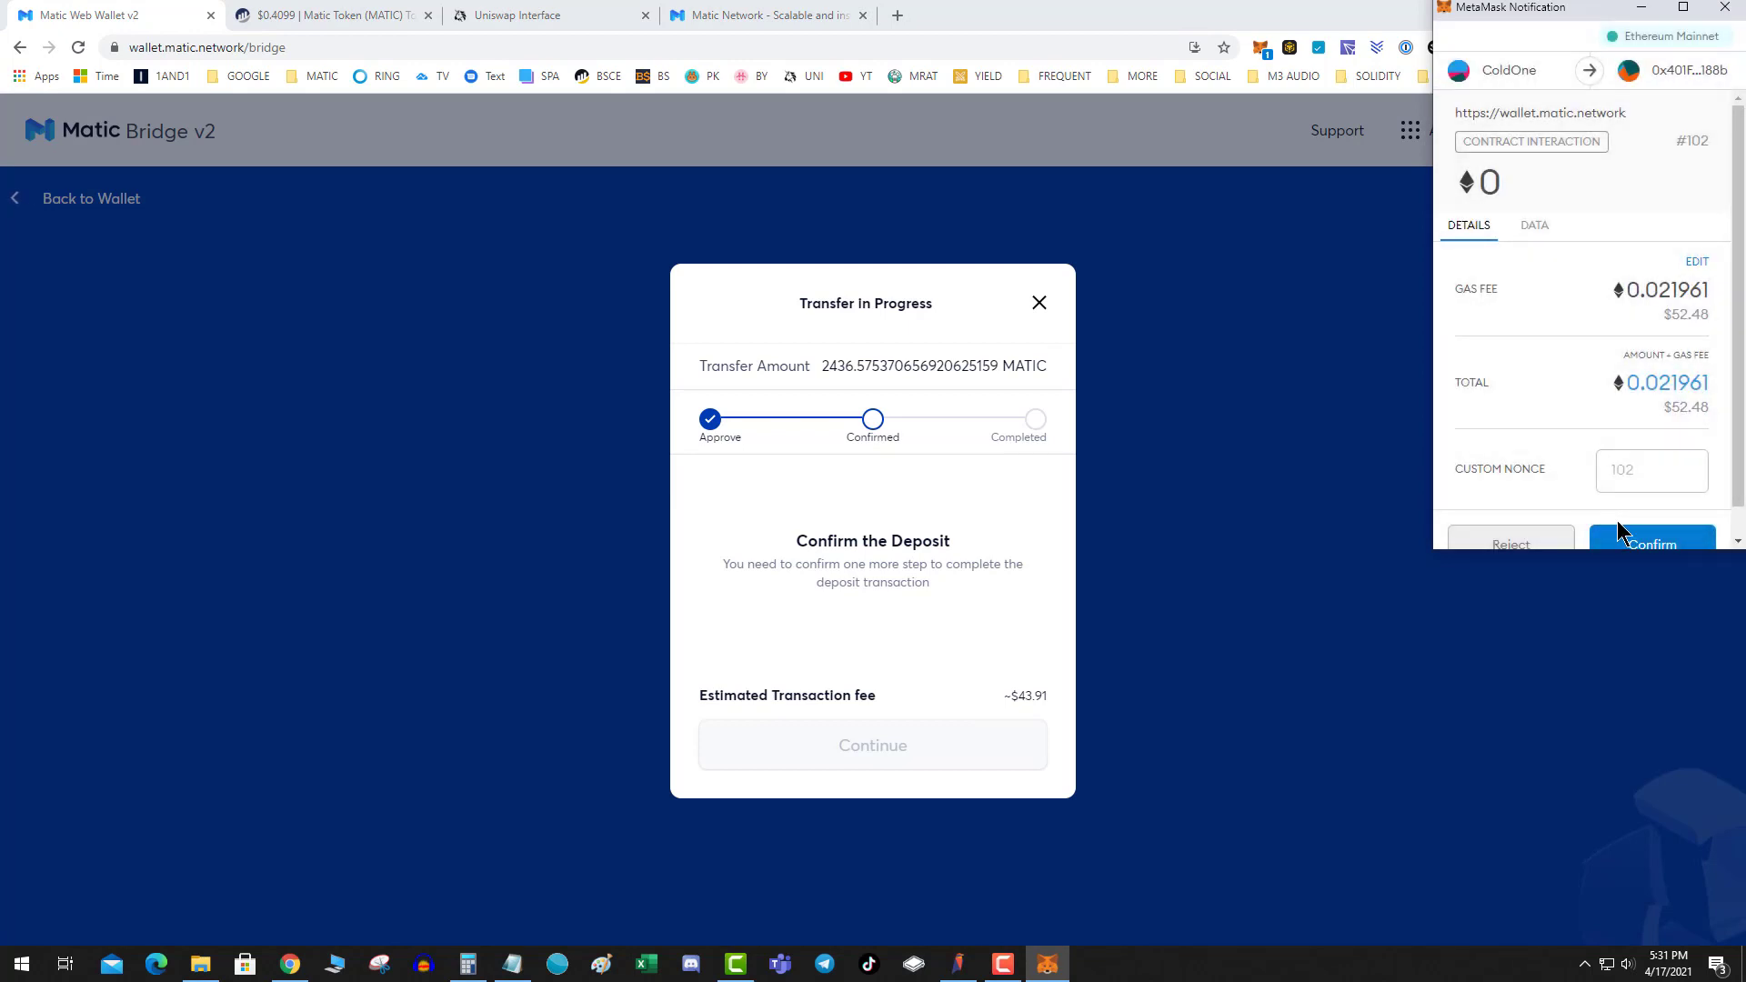
left_click(1618, 544)
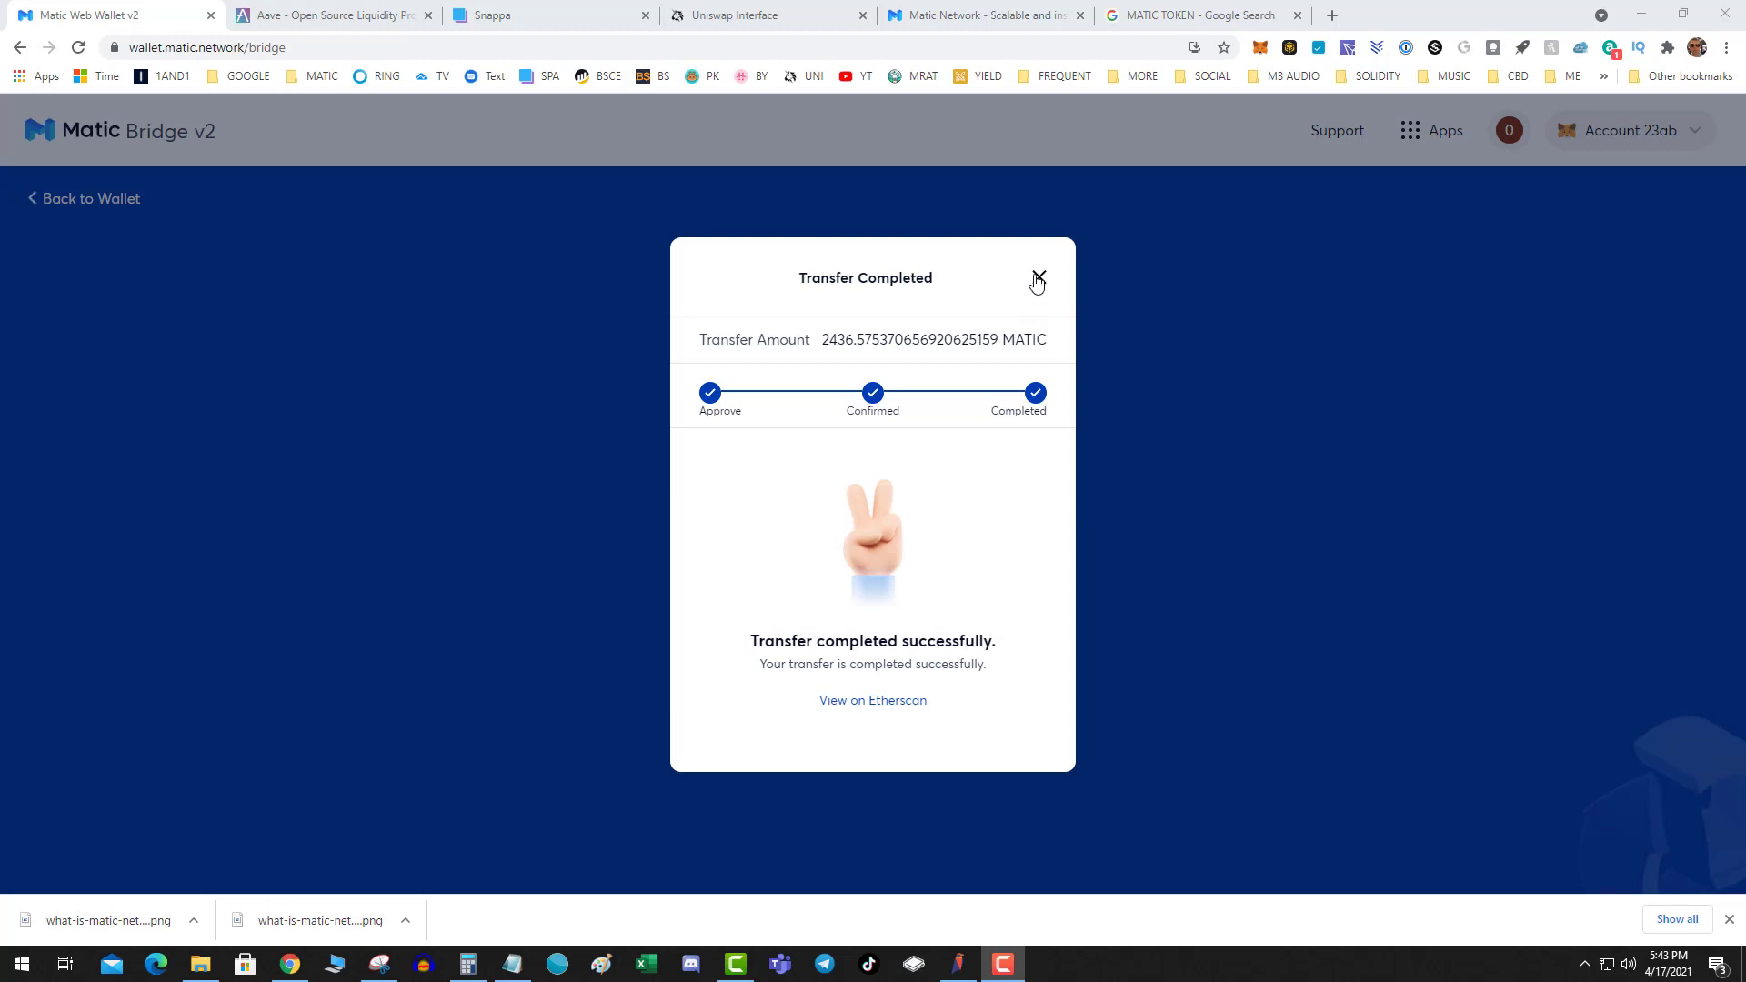
Close the Transfer Completed dialog and switch MetaMask's network to Matic Mainnet
left_click(1037, 279)
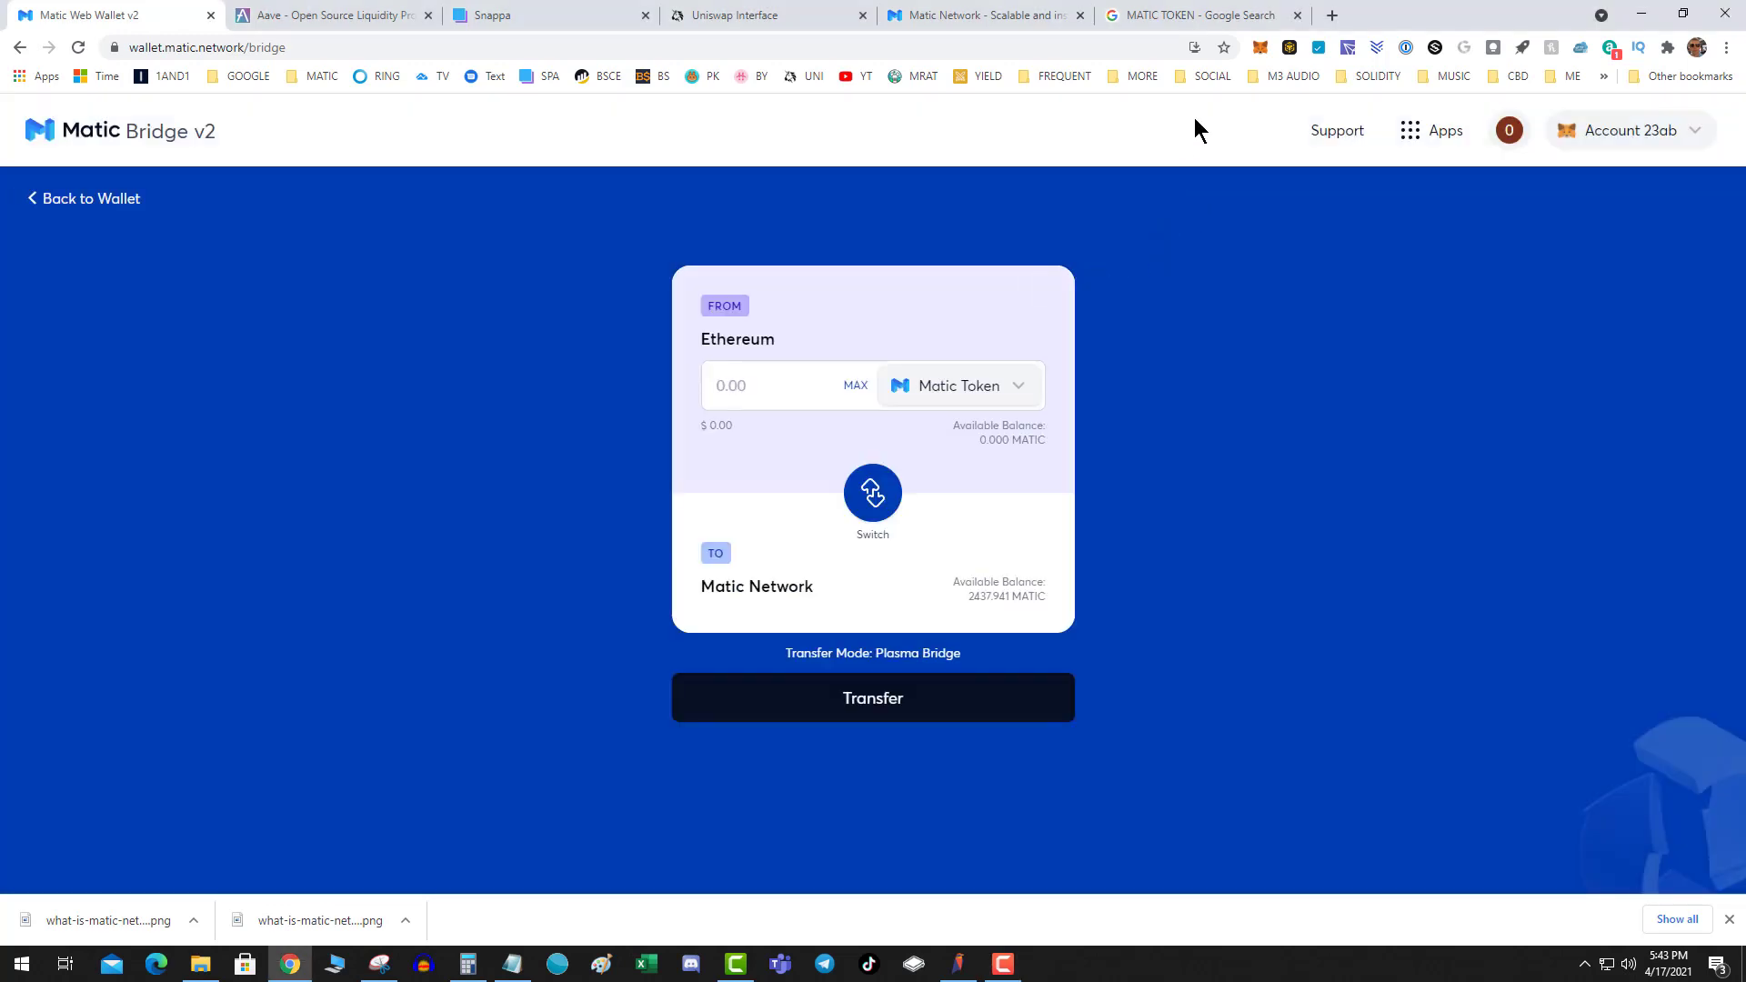
left_click(1260, 50)
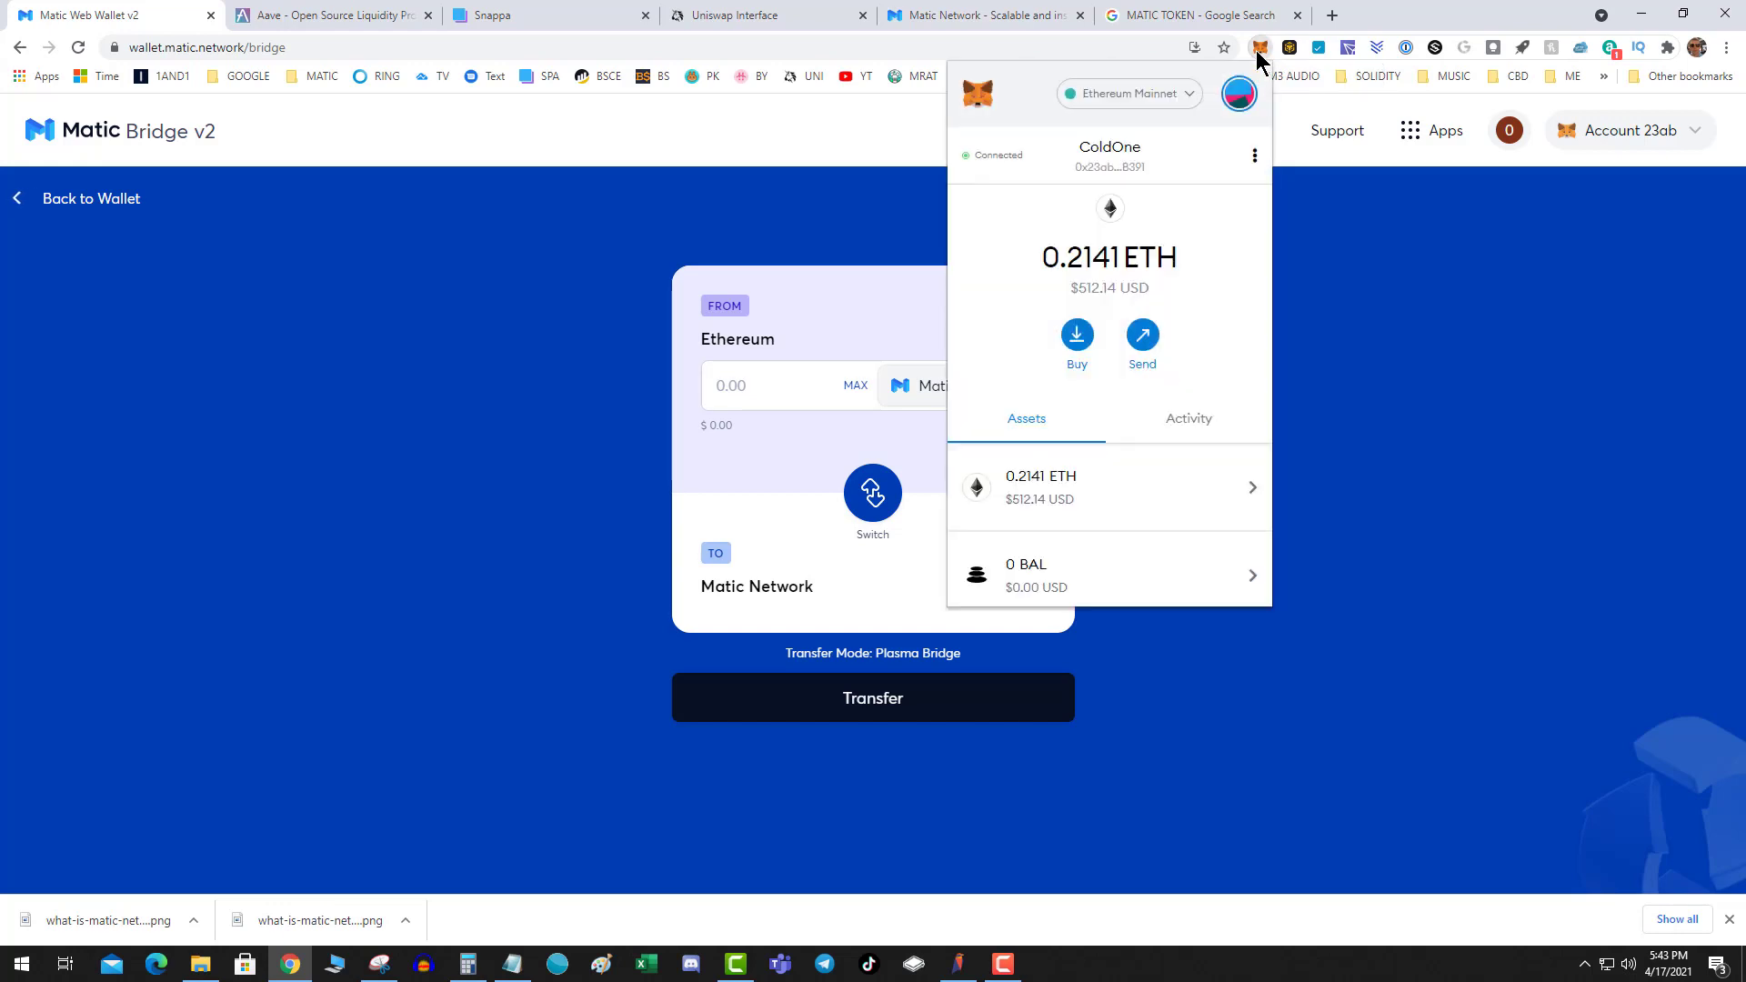
left_click(1151, 95)
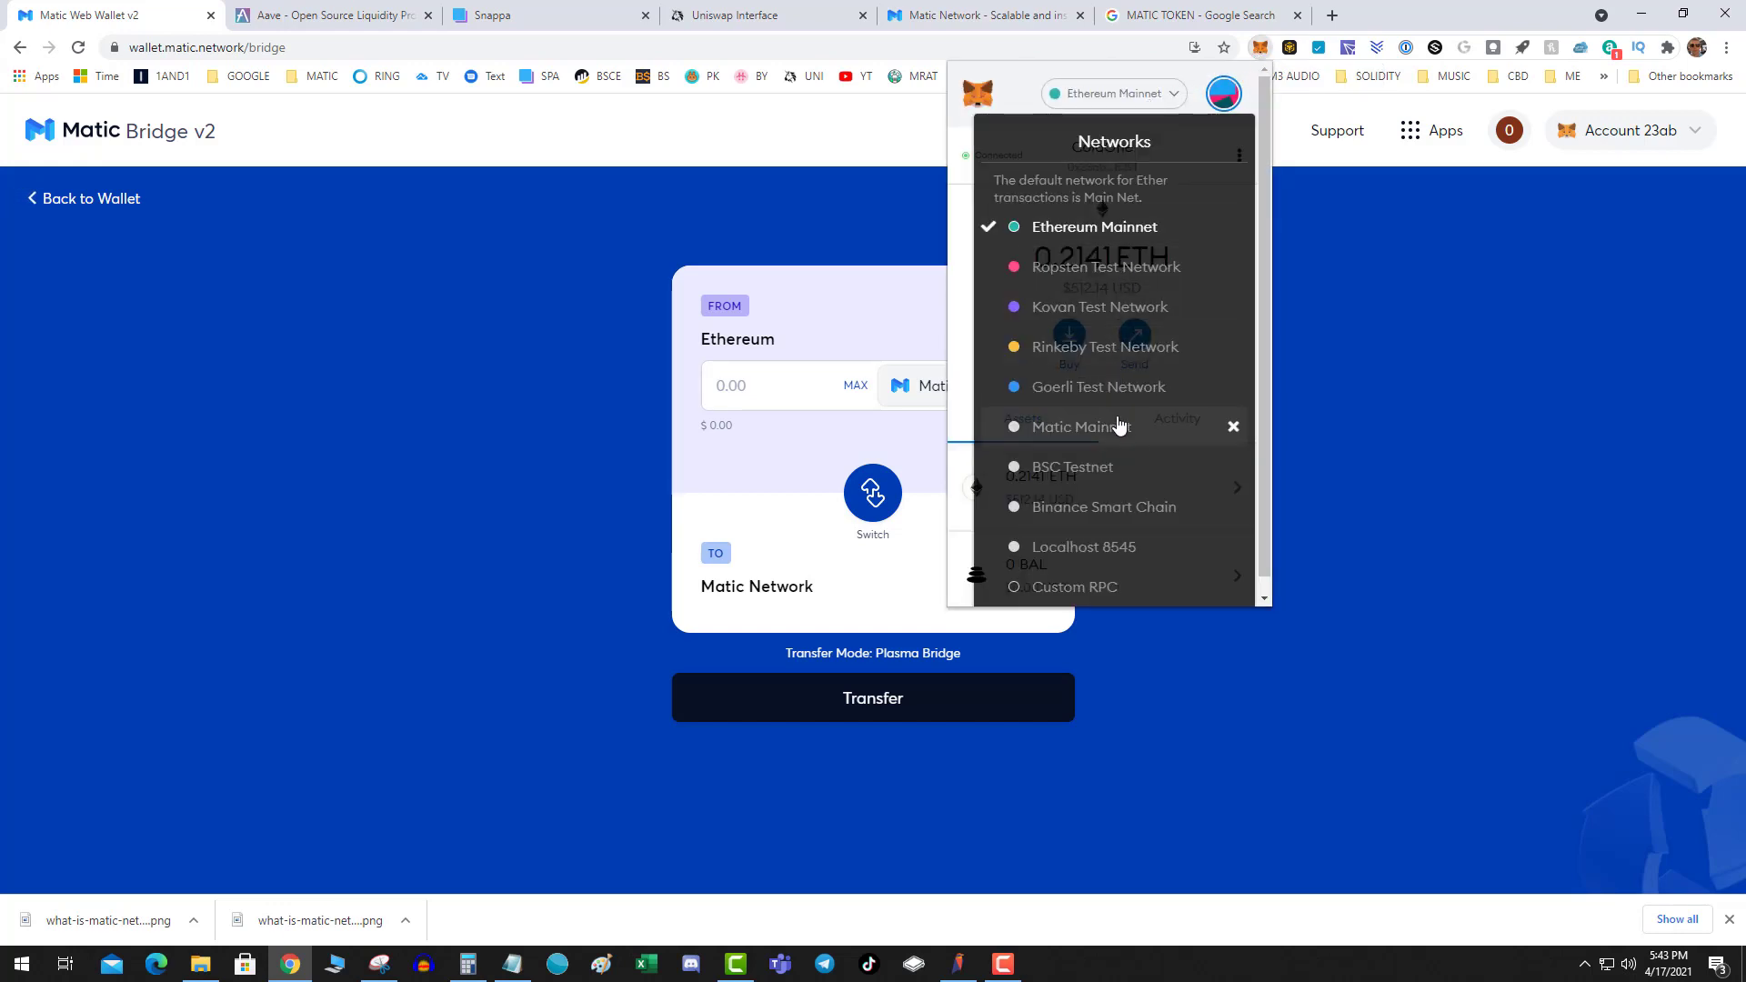
left_click(1151, 430)
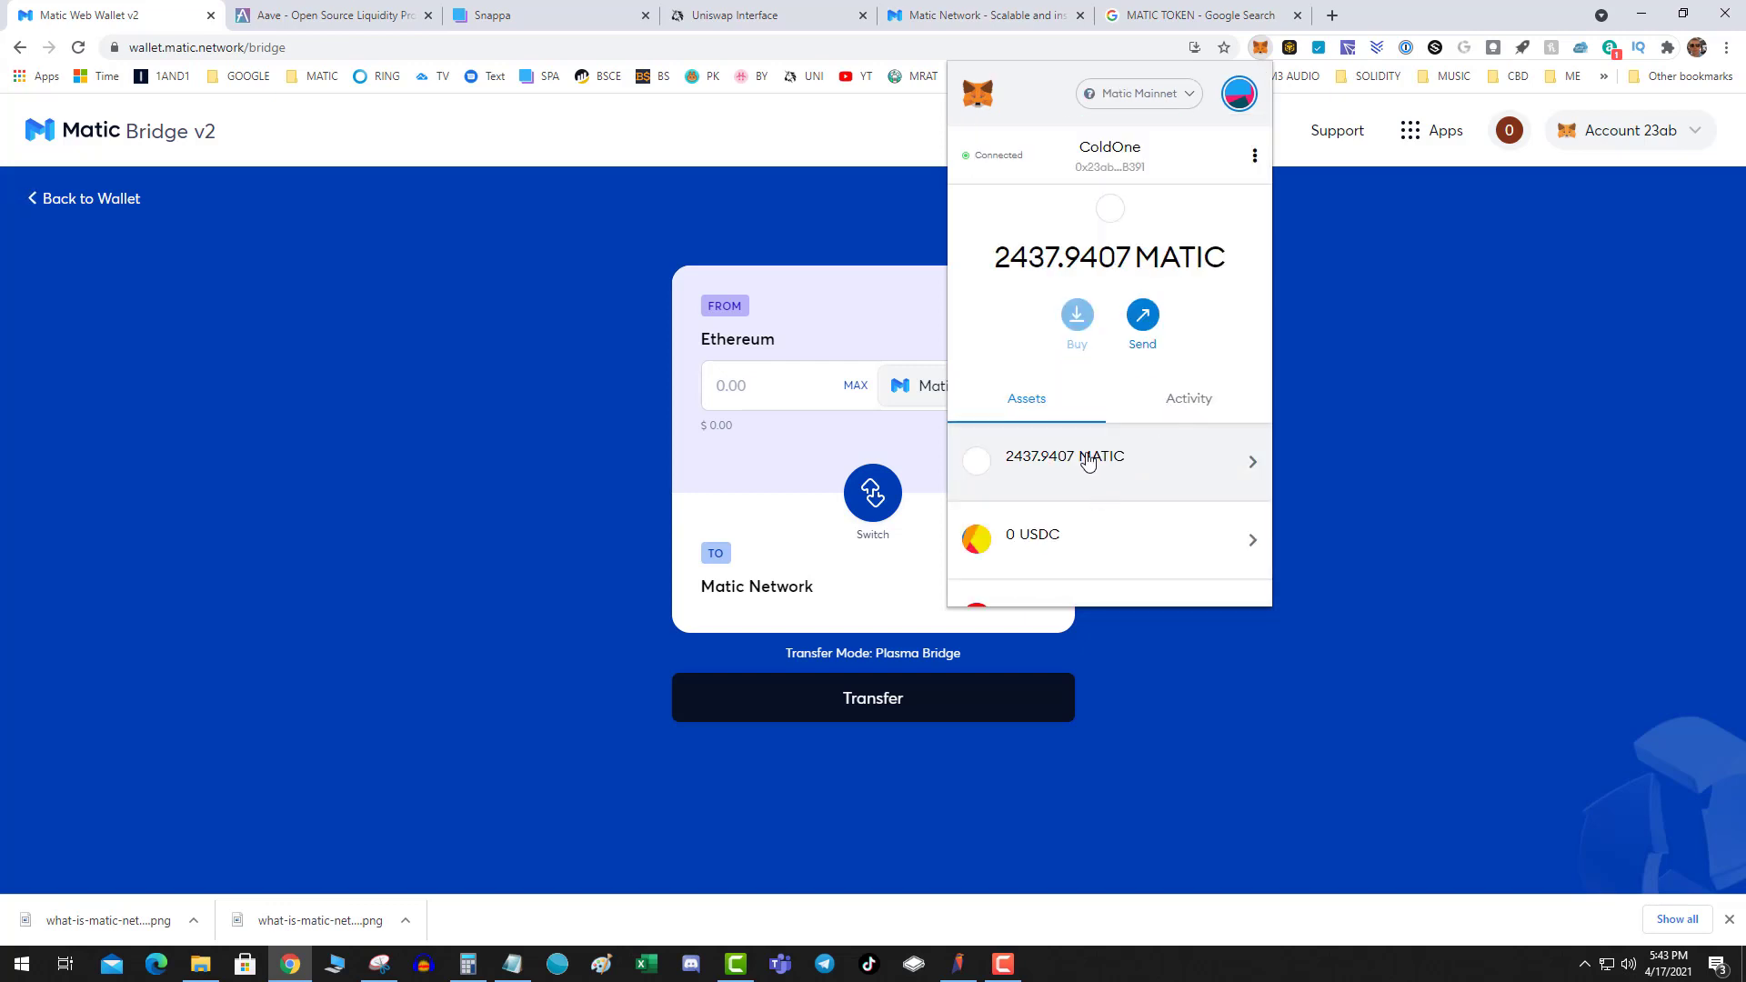
Start an Aave MATIC deposit of 2436 and continue to the Deposit overview
left_click(327, 15)
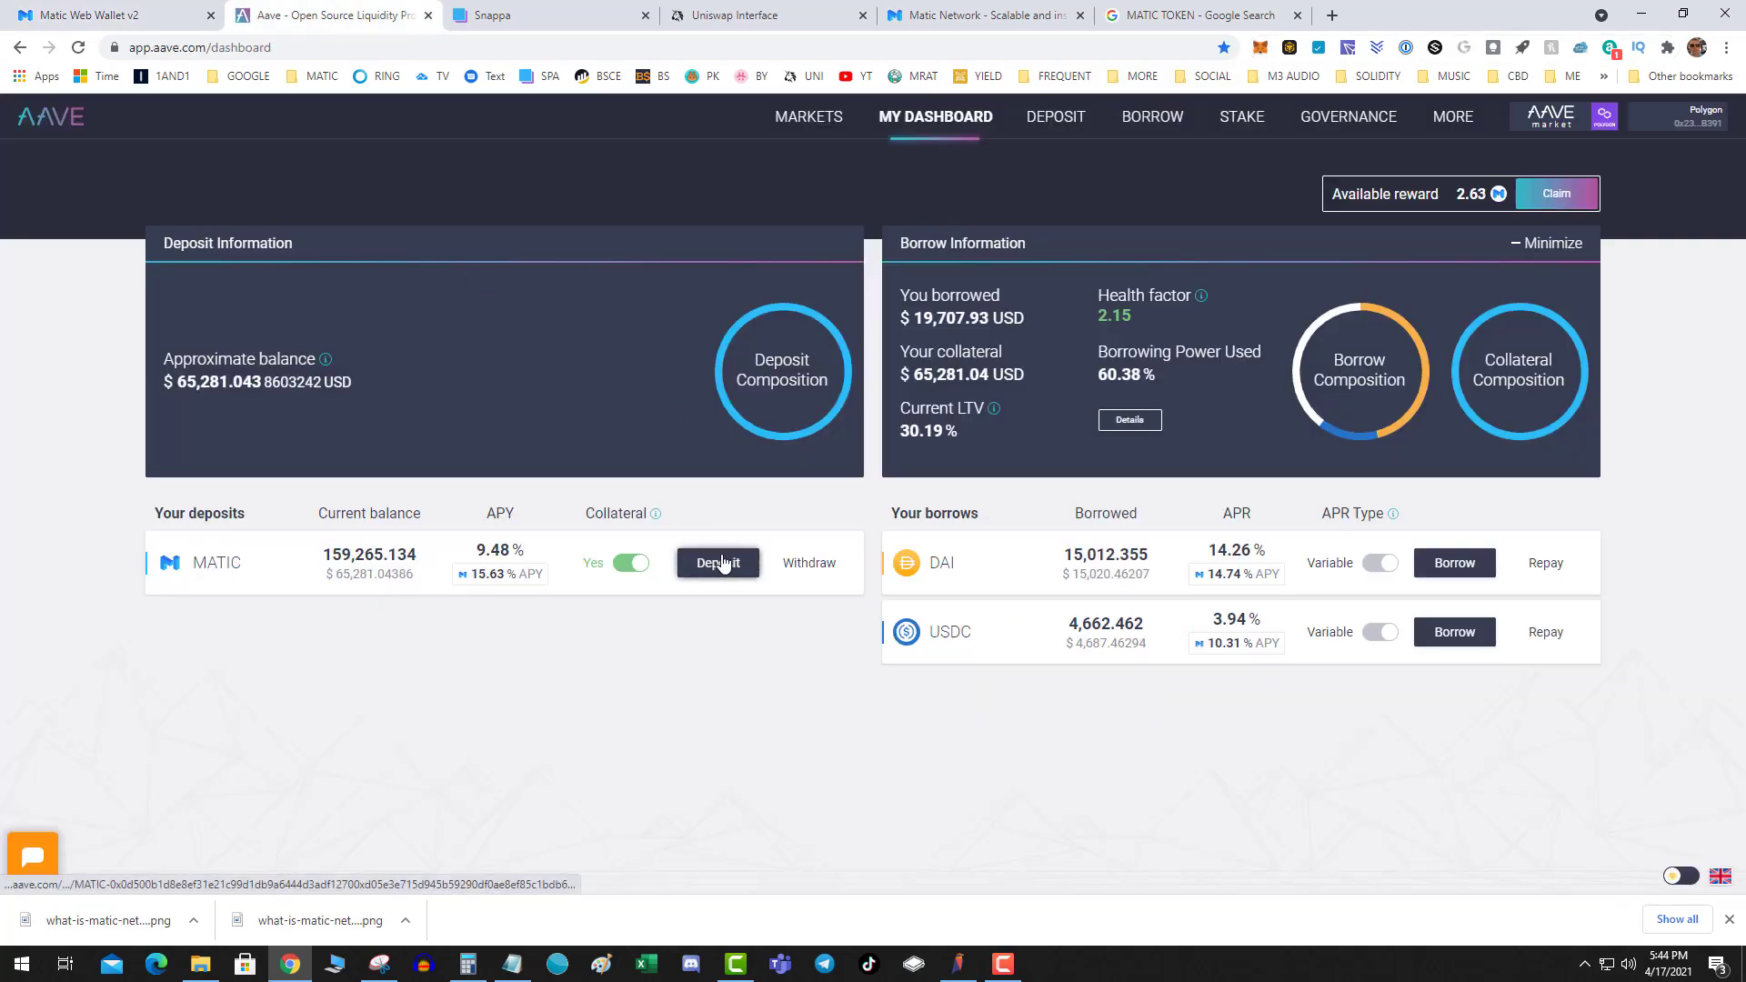
left_click(723, 564)
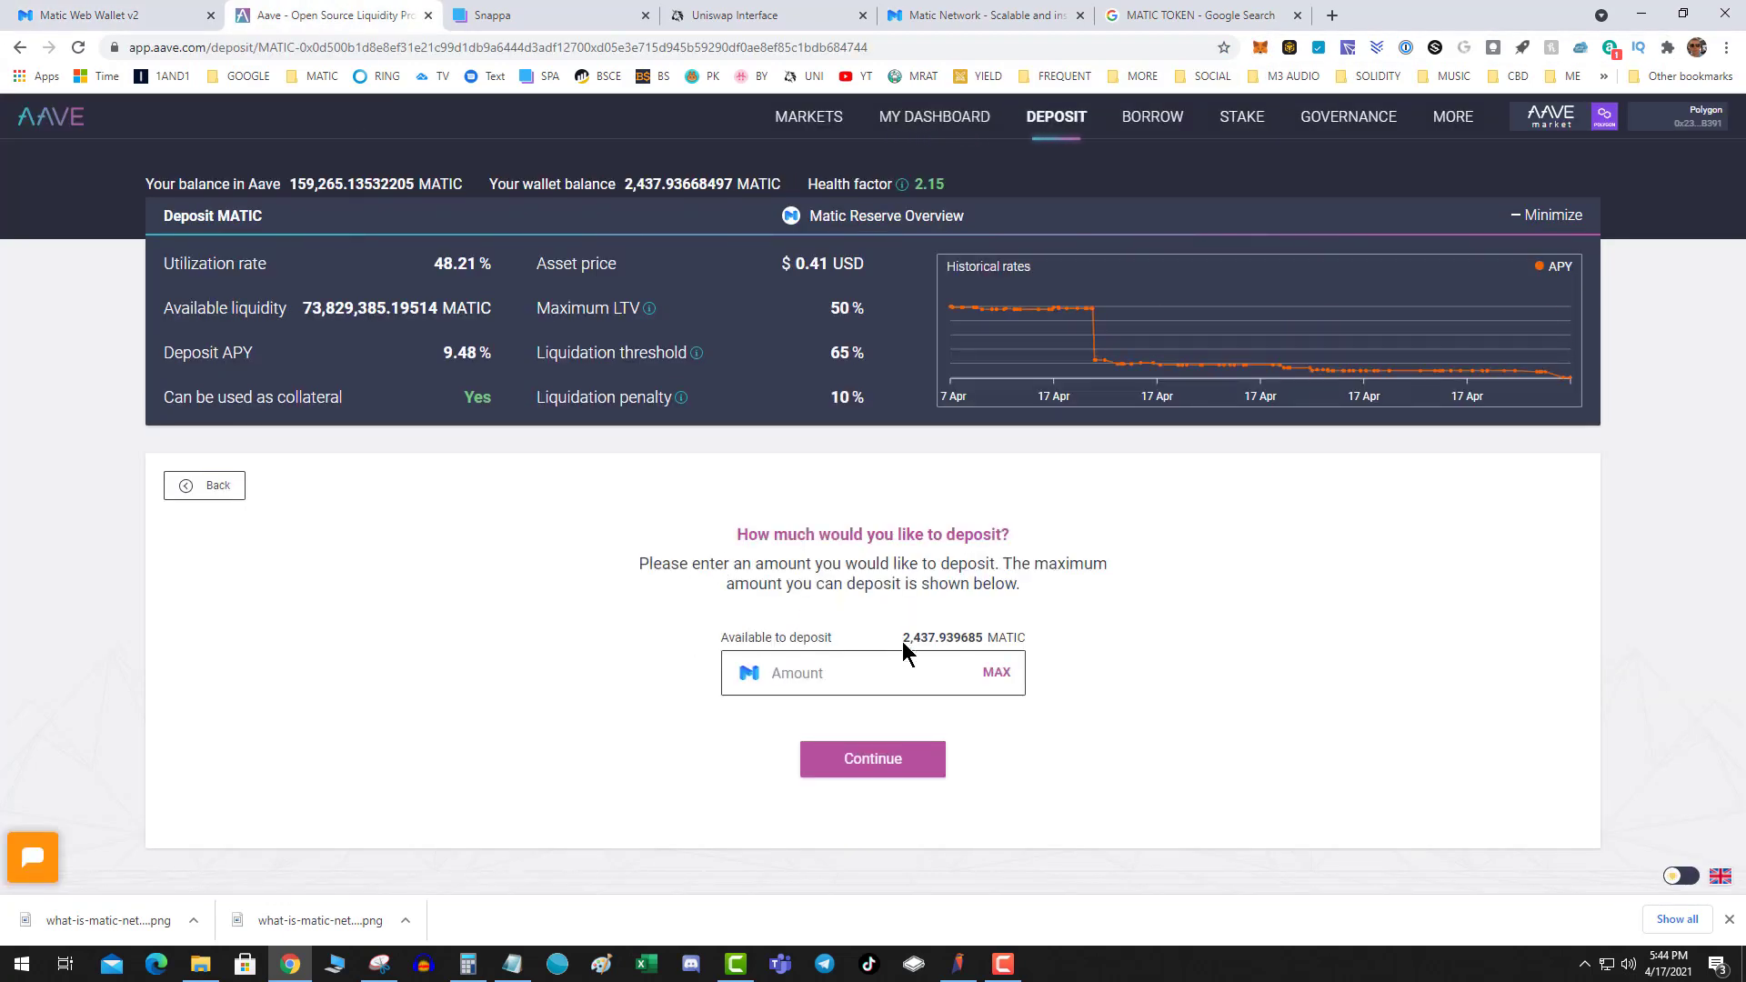
left_click(895, 671)
type("2436")
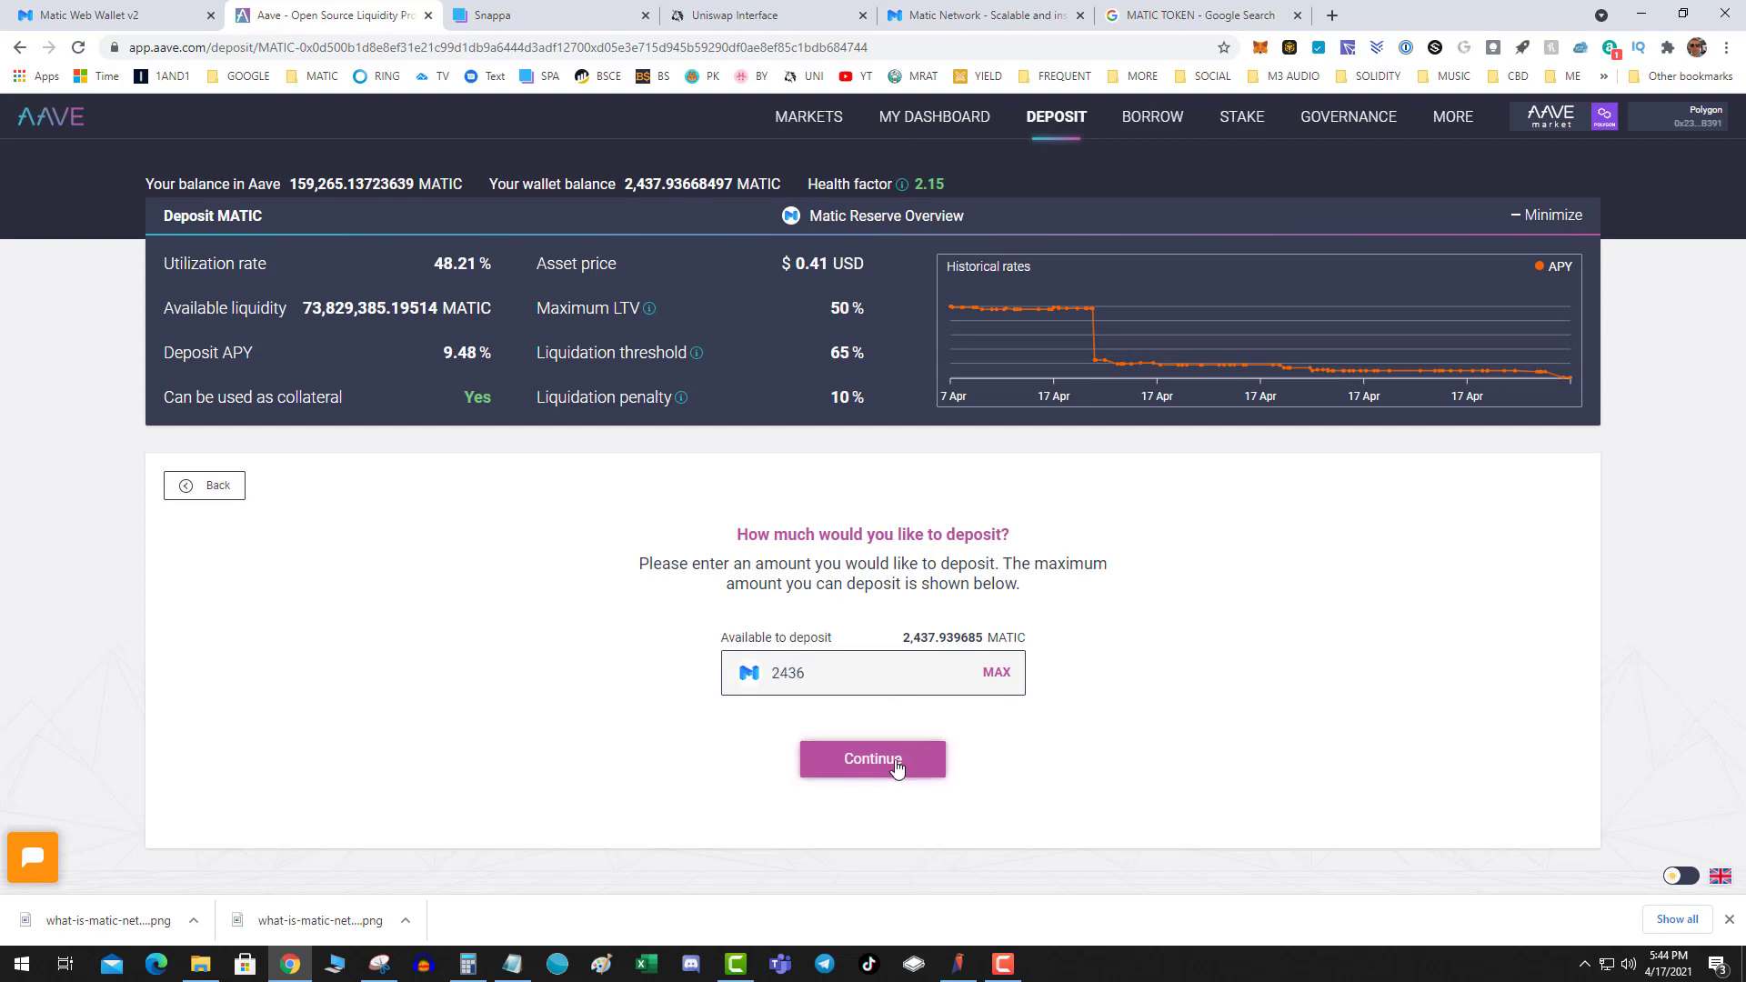
left_click(874, 759)
type("2436")
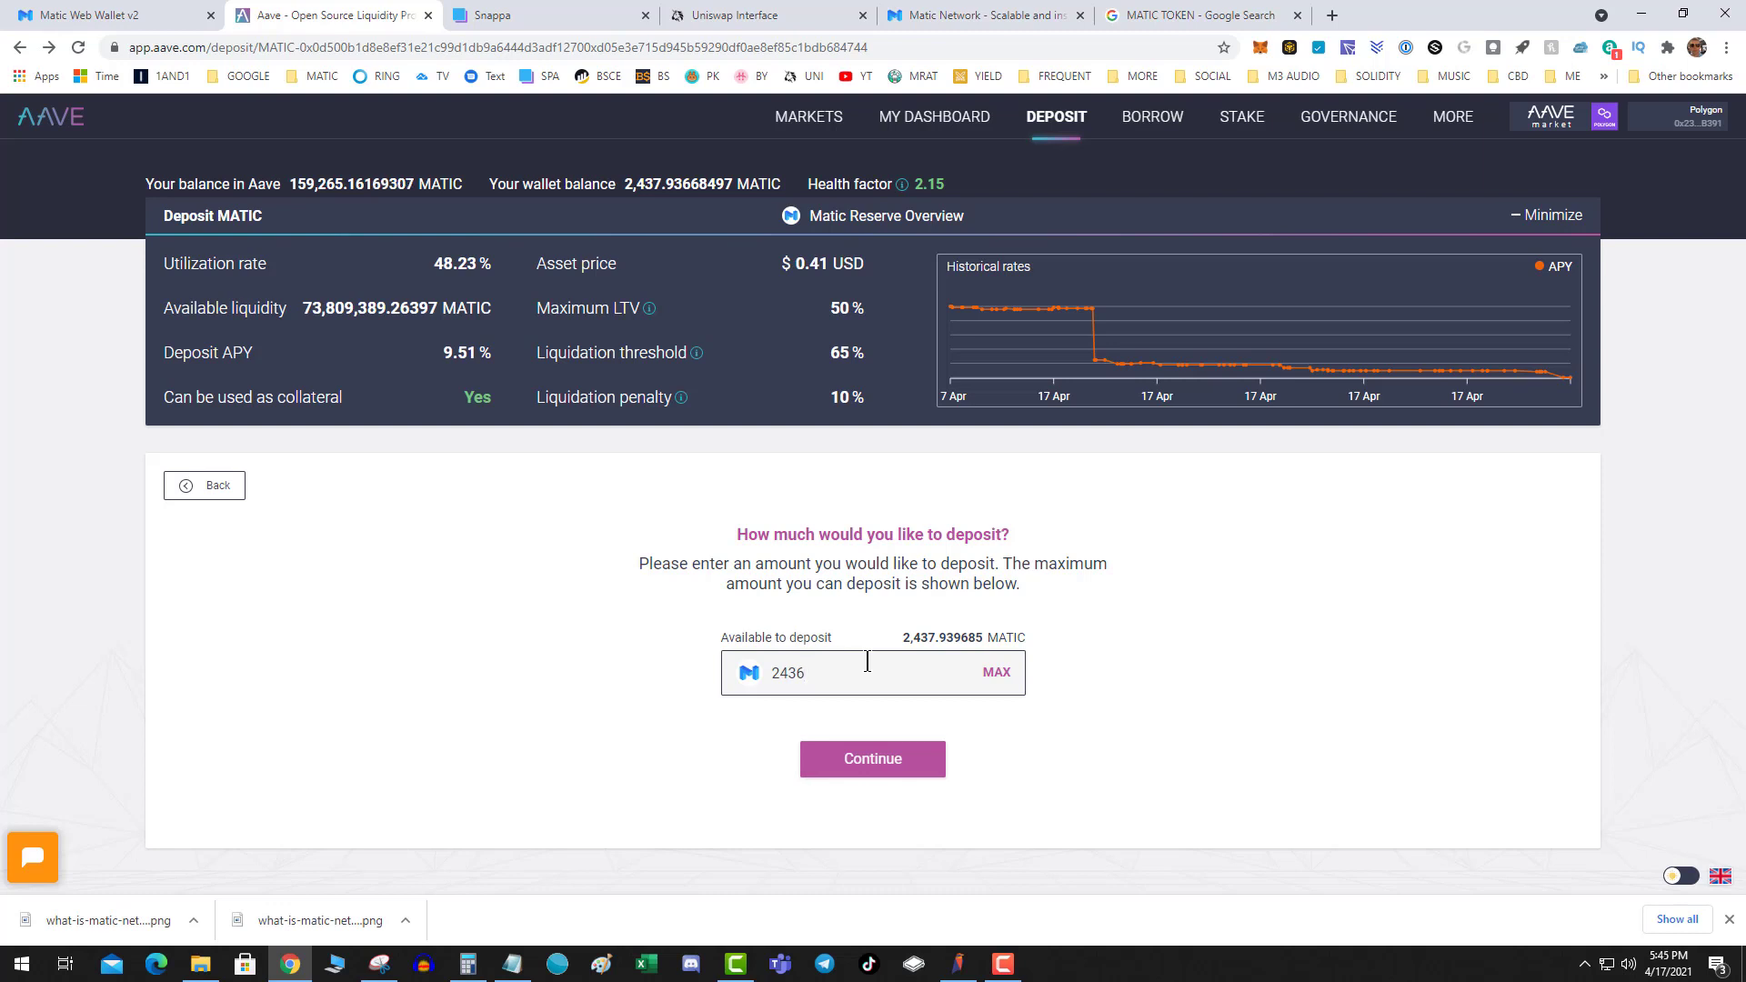
left_click(911, 769)
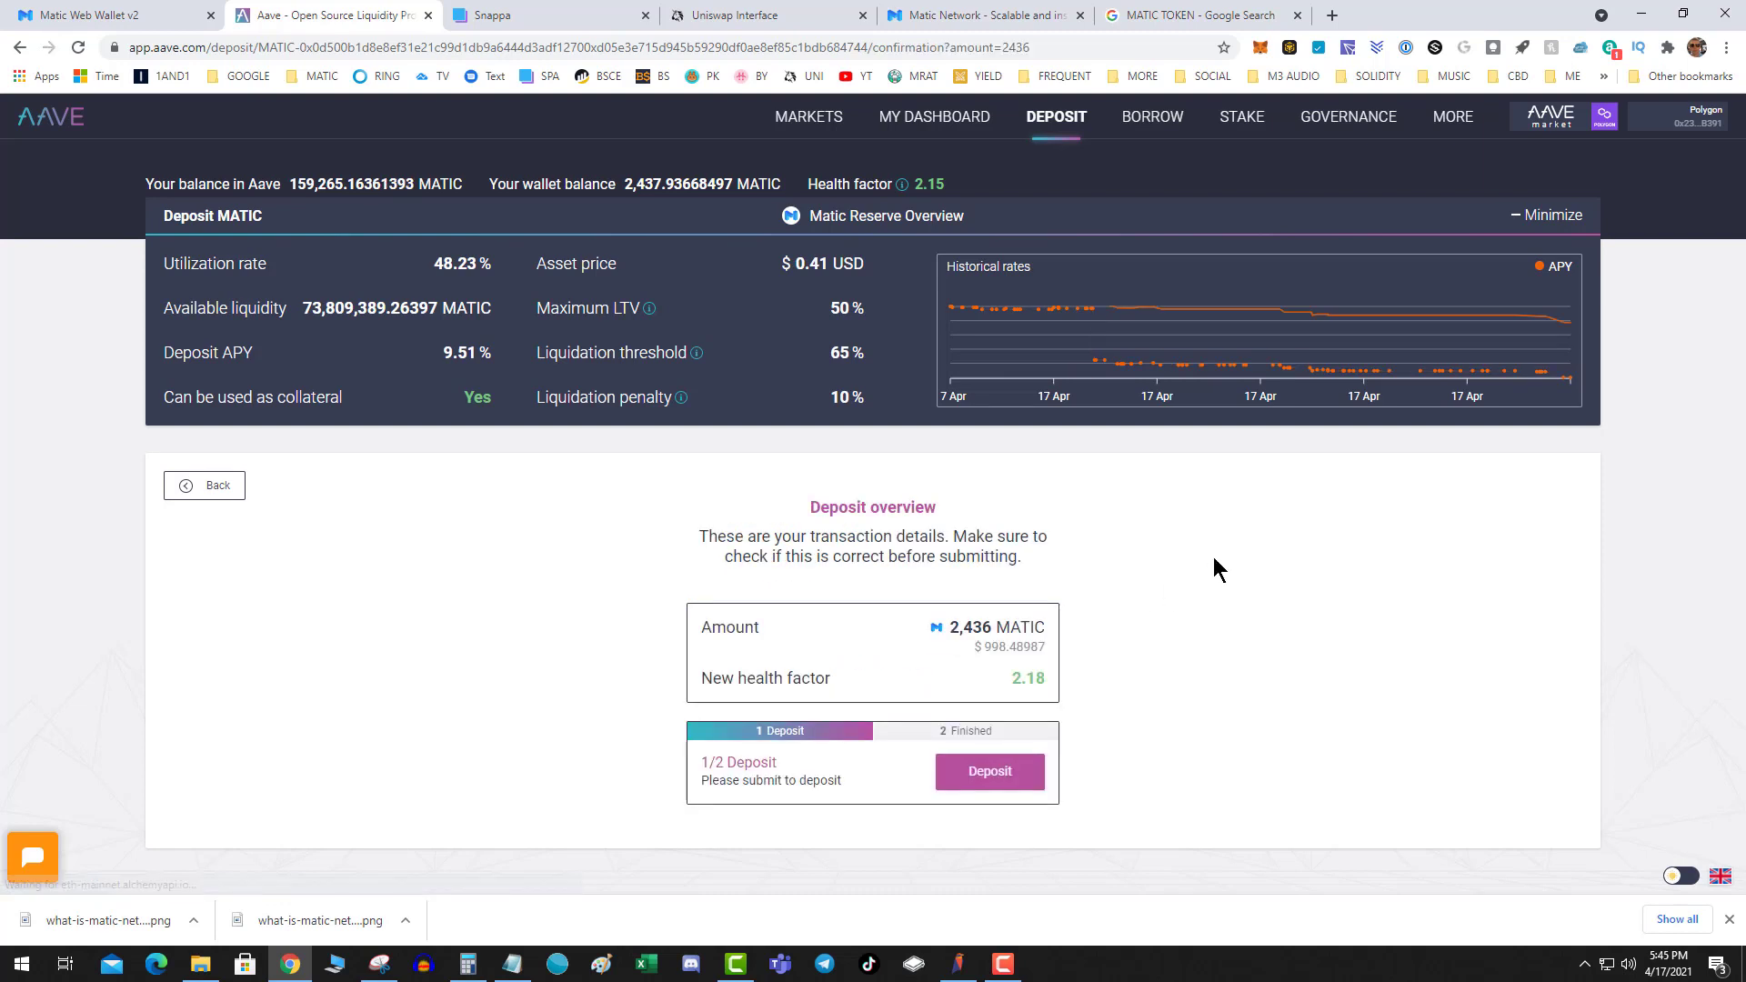
Submit the 2,436 MATIC deposit and raise its MetaMask gas limit to 2682710
left_click(968, 771)
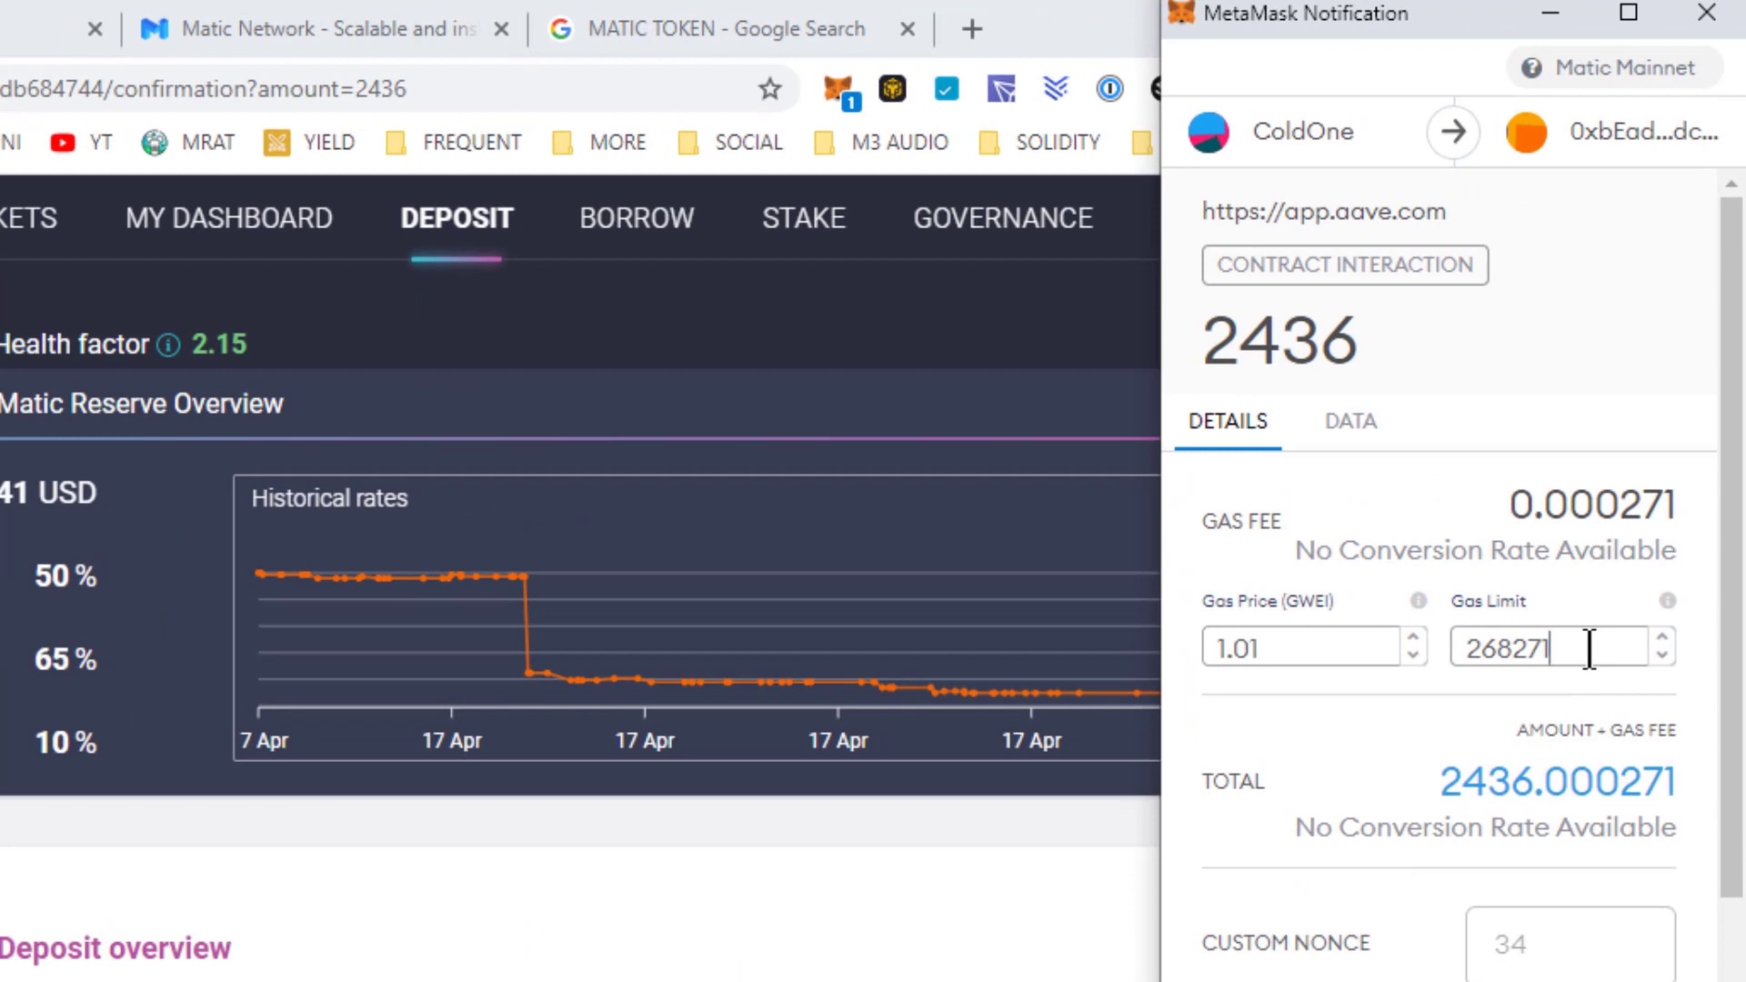
type("0")
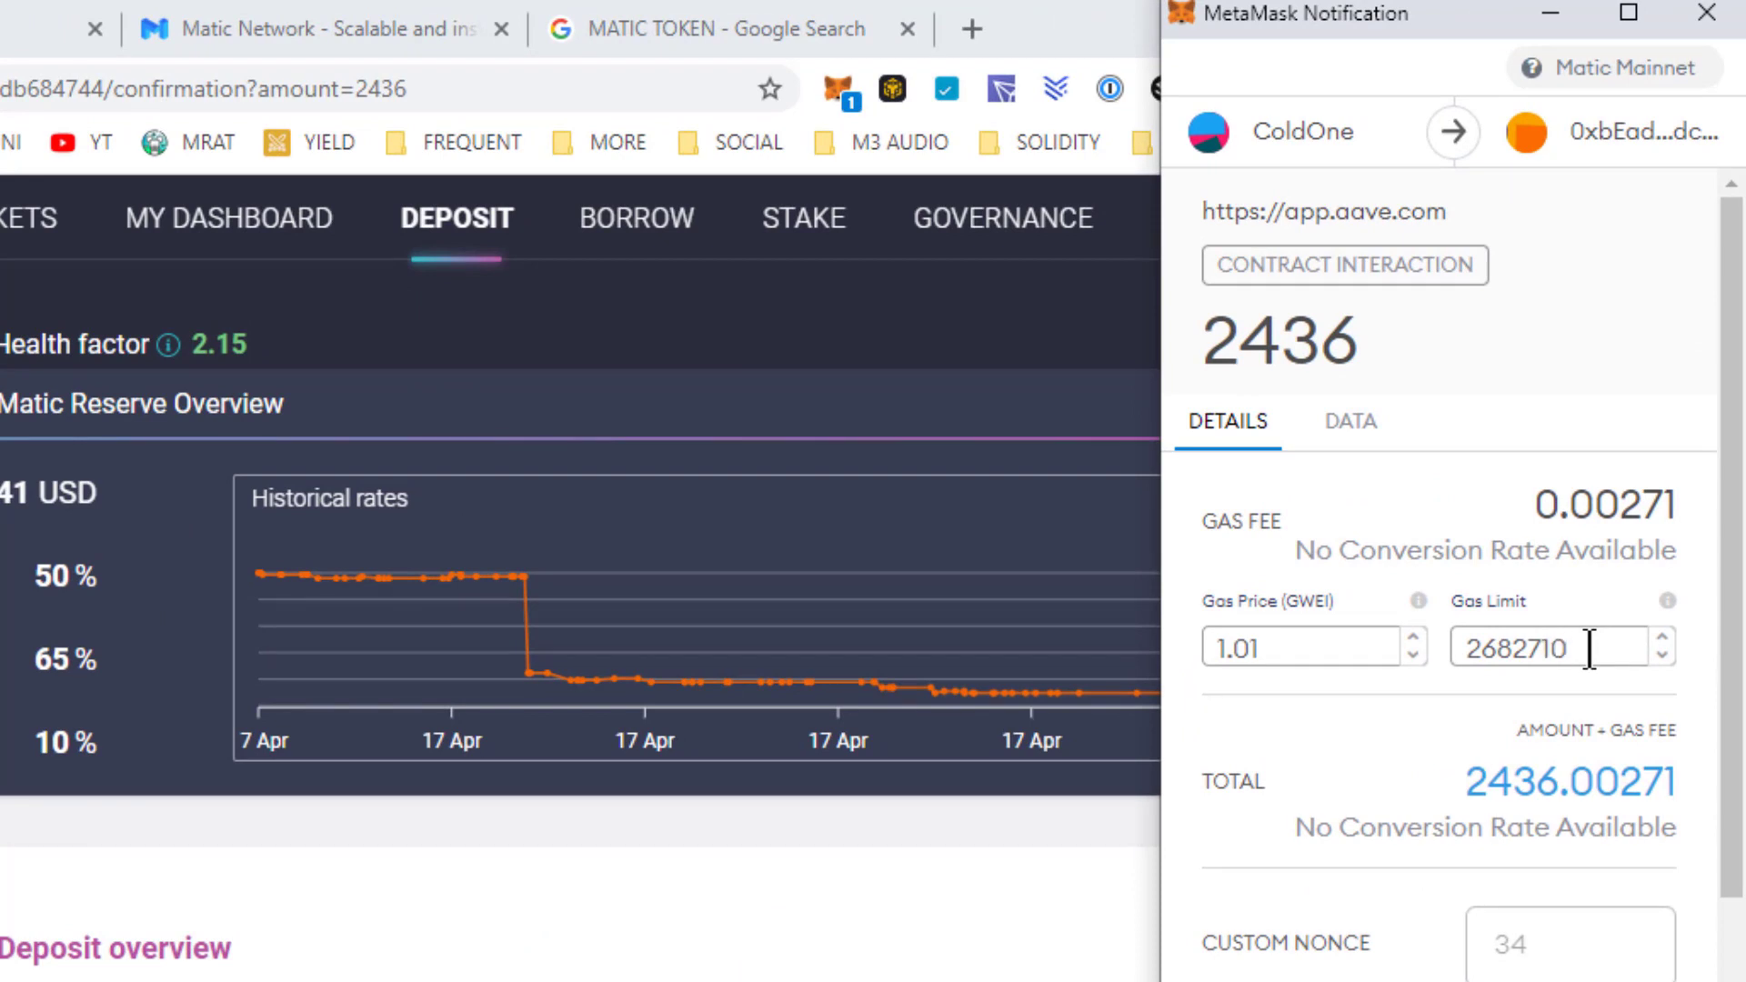
scroll(1642, 727, "down", 2)
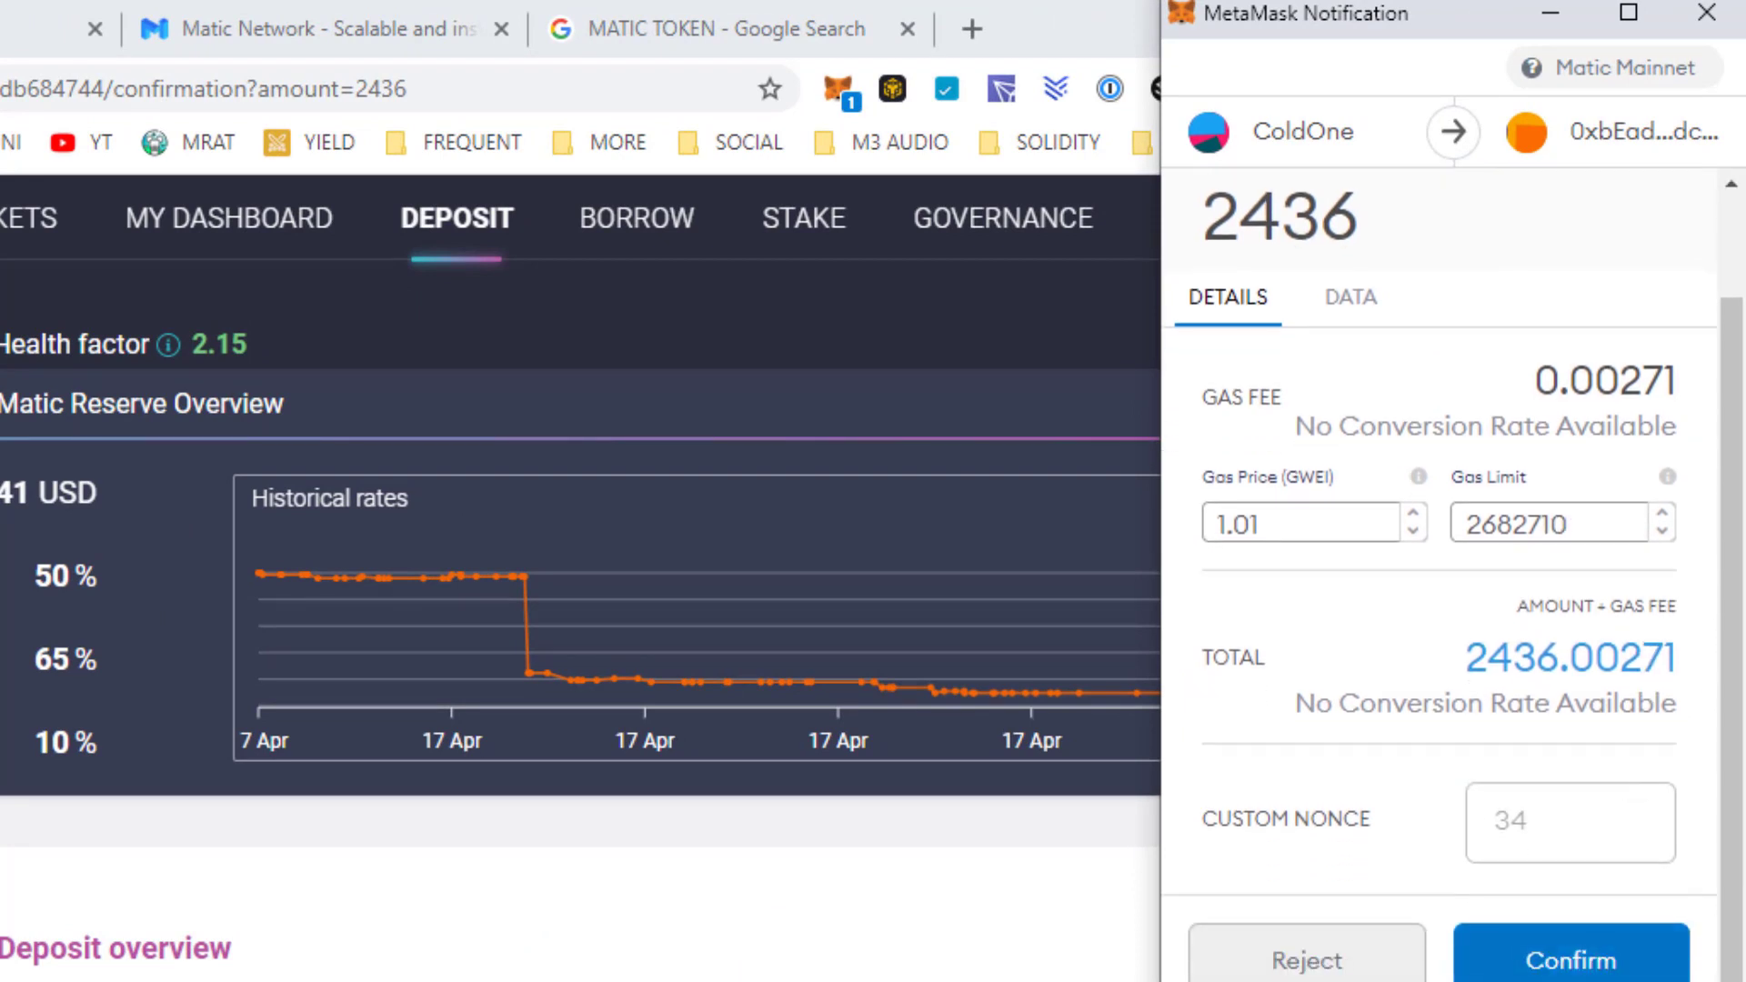
Confirm the 2,436 MATIC deposit transaction in MetaMask with the 0.00271 fee
left_click(1571, 963)
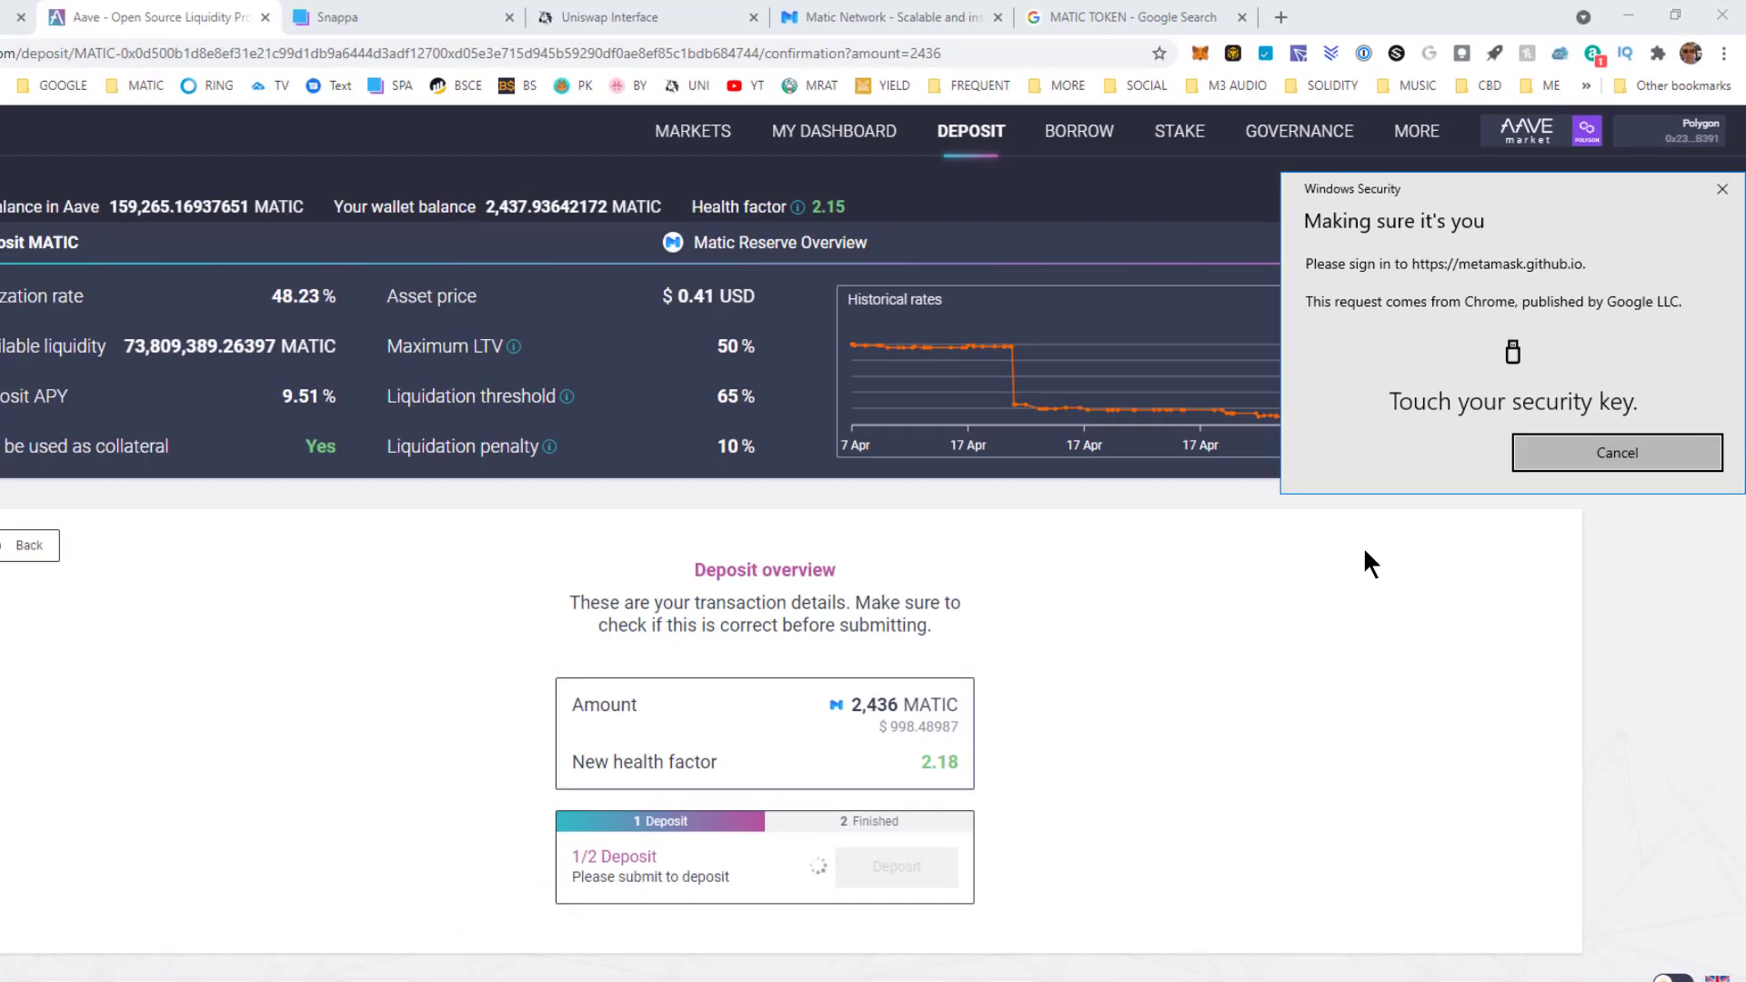